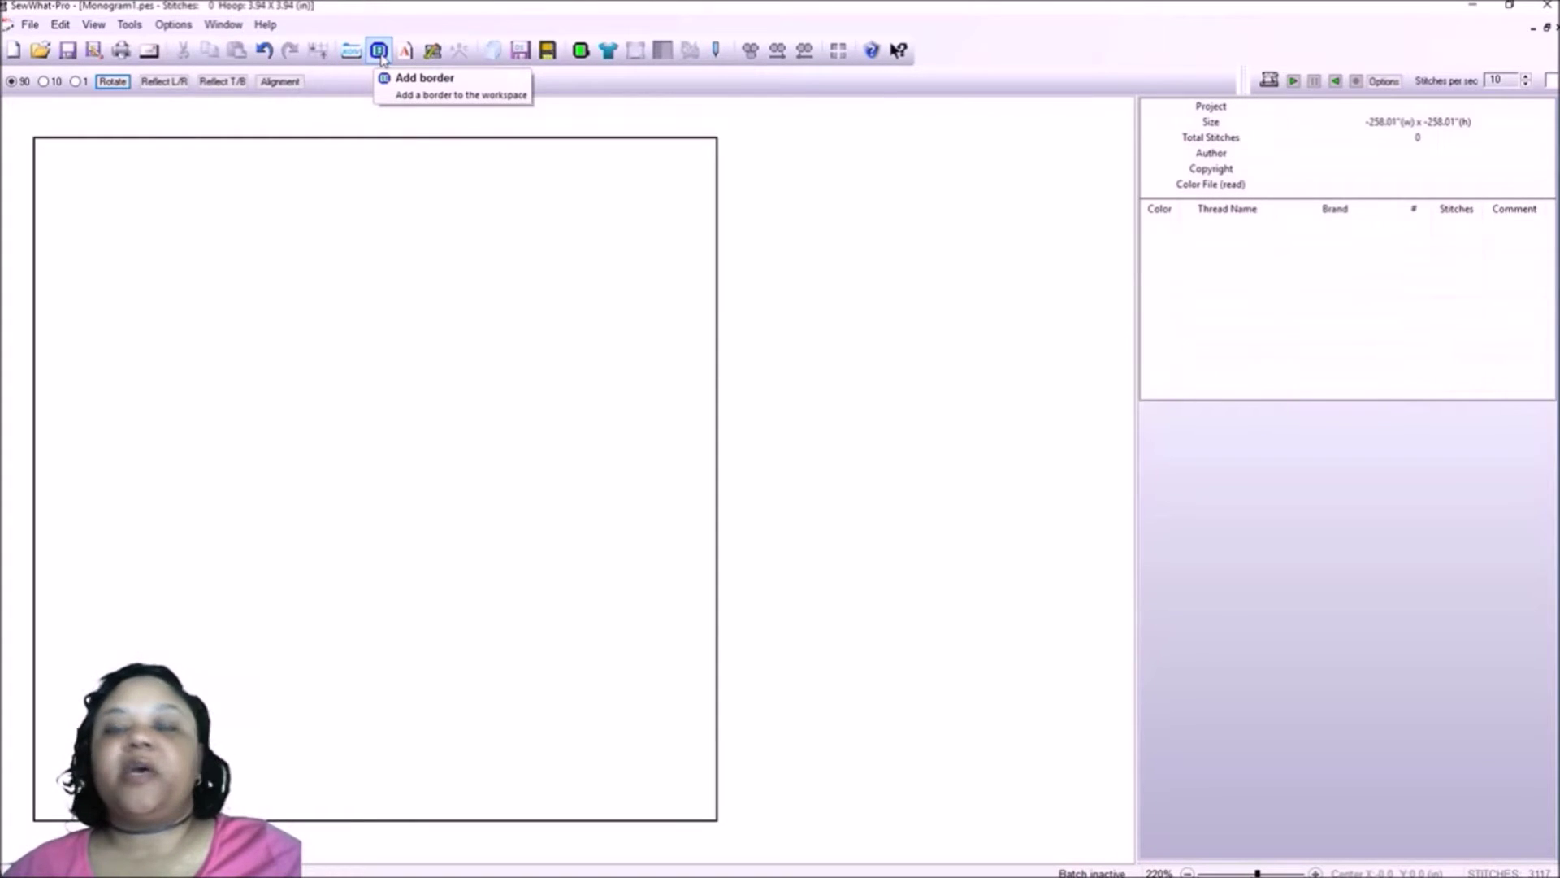
Start a new Satin Outline border with the Square shape and underlay turned on.
{"action": "left_click", "coordinate": [381, 53]}
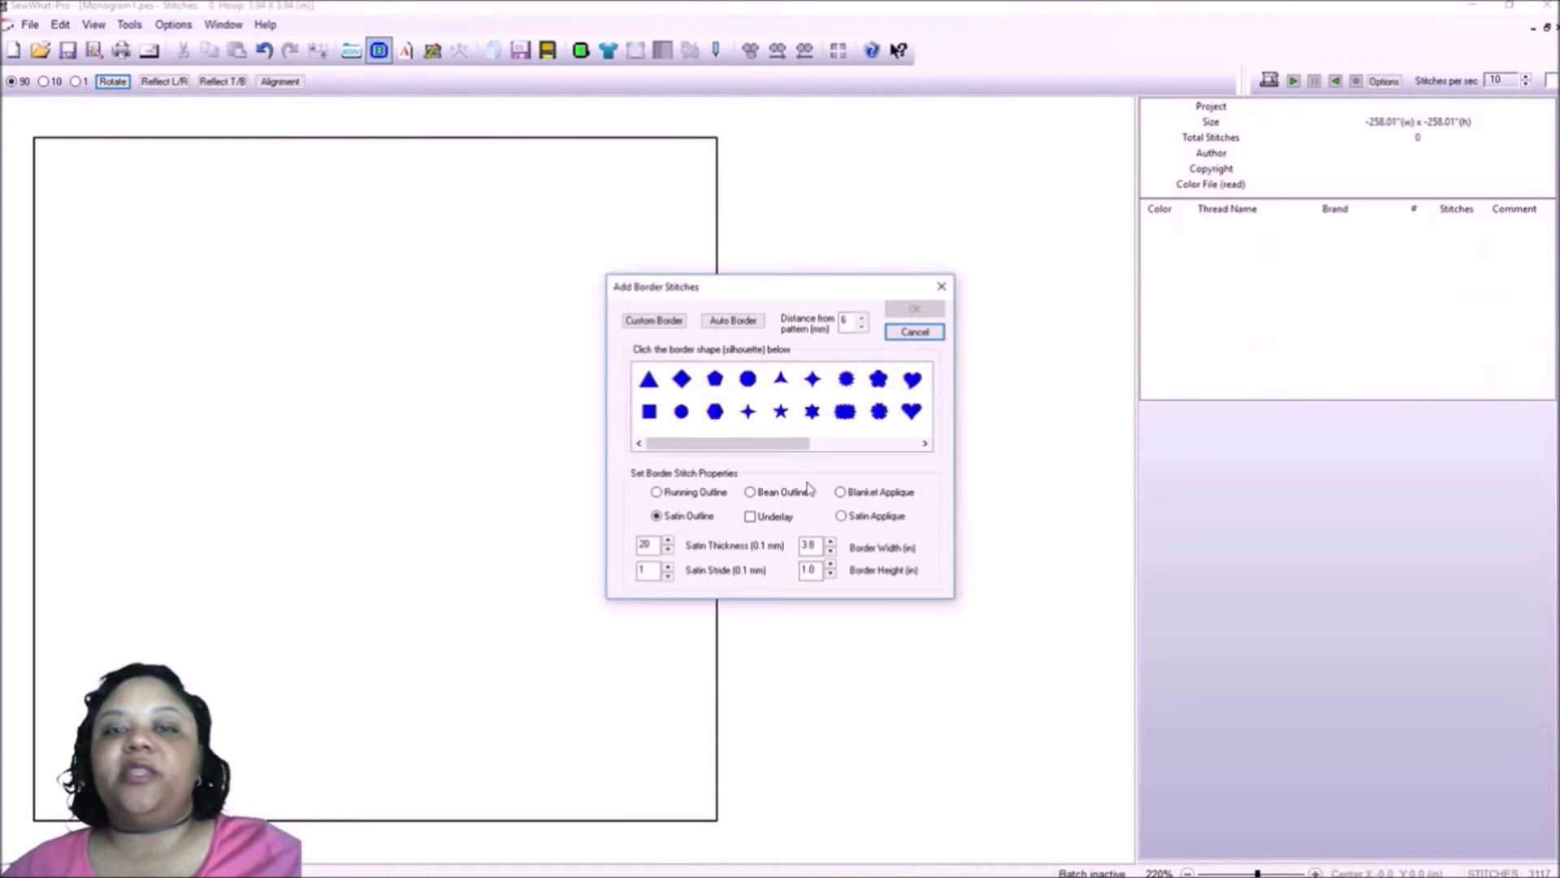
{"action": "mouse_move", "coordinate": [774, 443]}
{"action": "left_mouse_down"}
{"action": "mouse_move", "coordinate": [887, 451]}
{"action": "mouse_move", "coordinate": [756, 456]}
{"action": "left_mouse_up"}
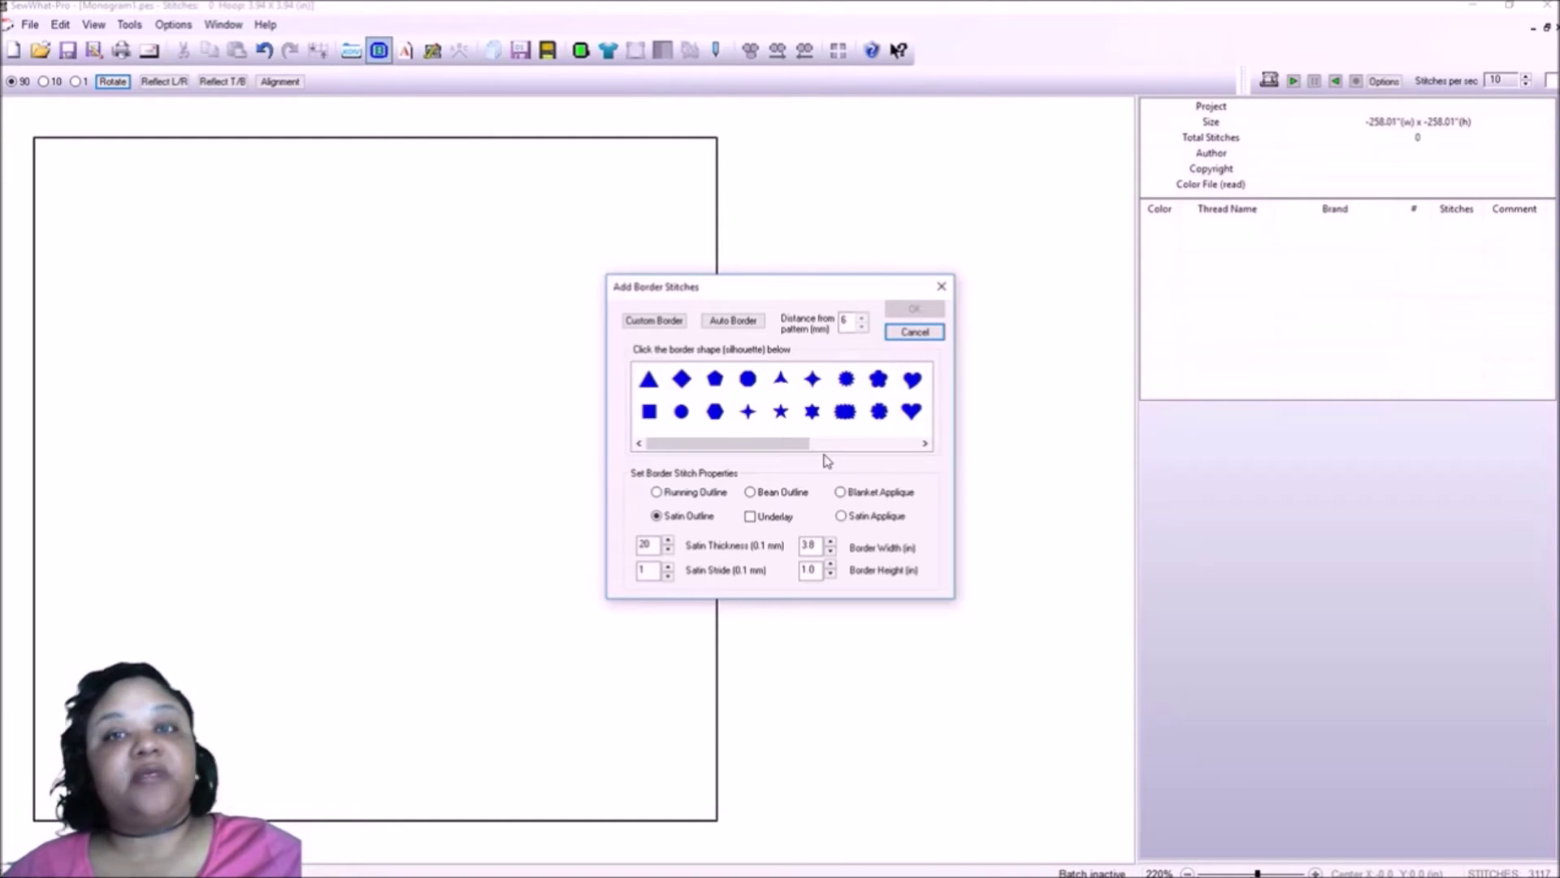
{"action": "left_click", "coordinate": [651, 413]}
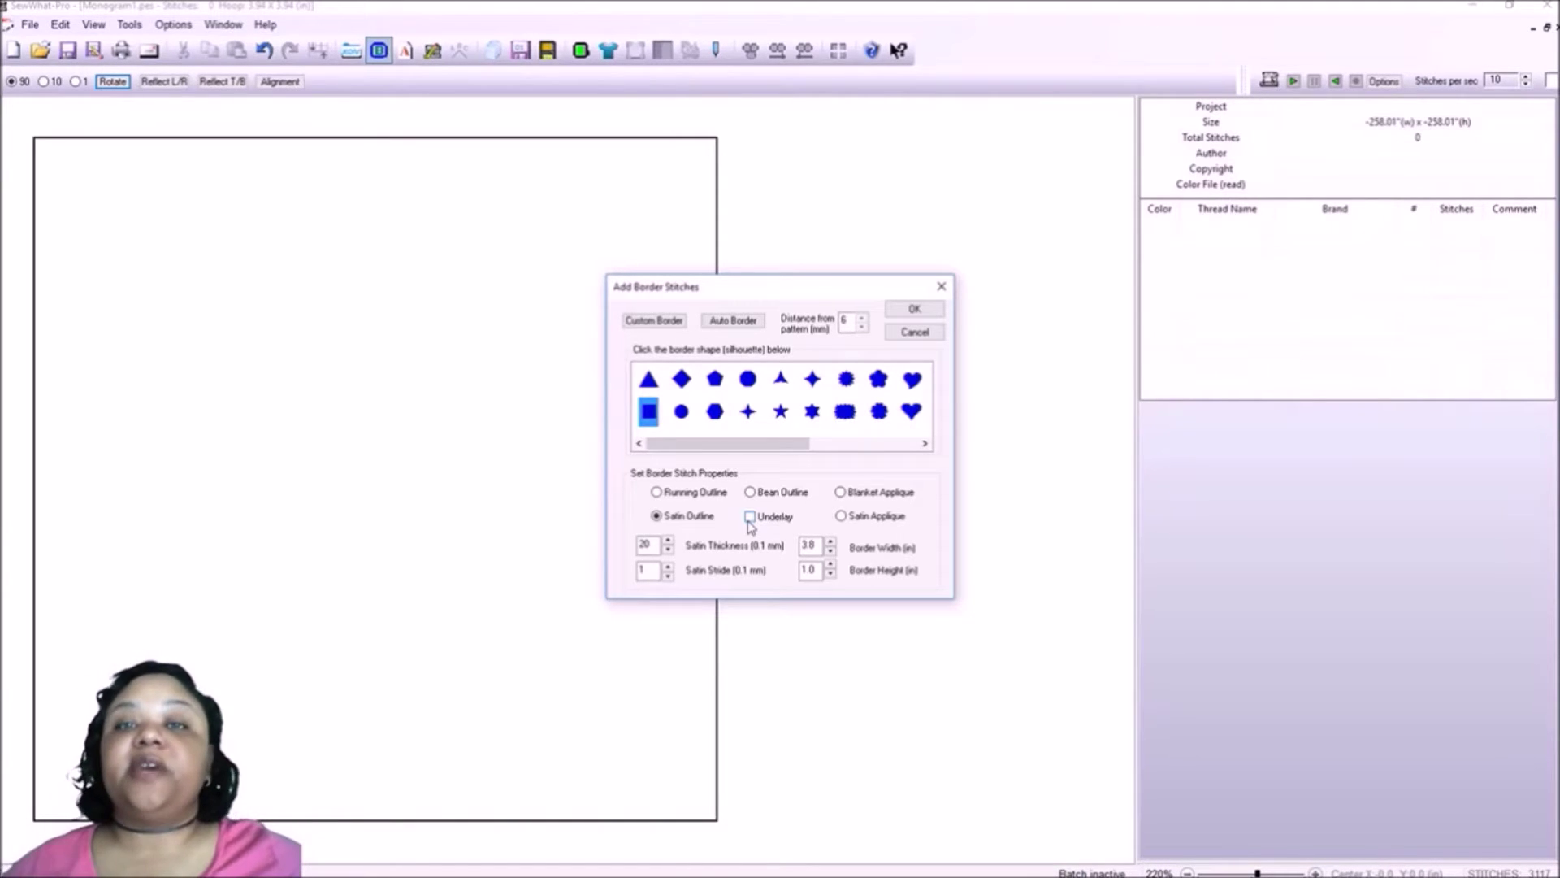
{"action": "left_click", "coordinate": [749, 520]}
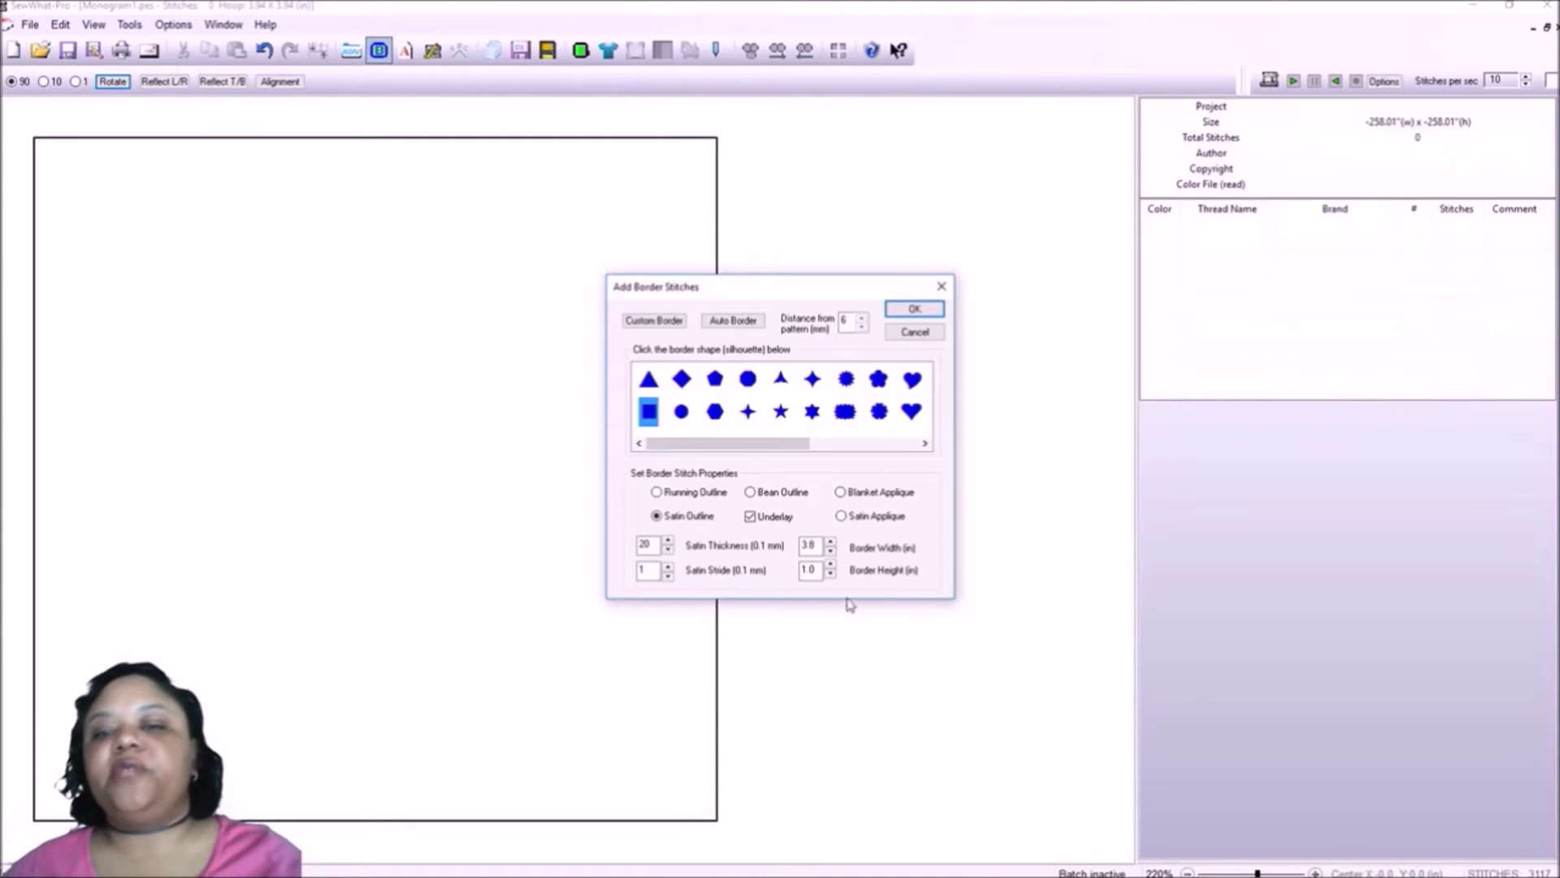
{"action": "left_click", "coordinate": [816, 570]}
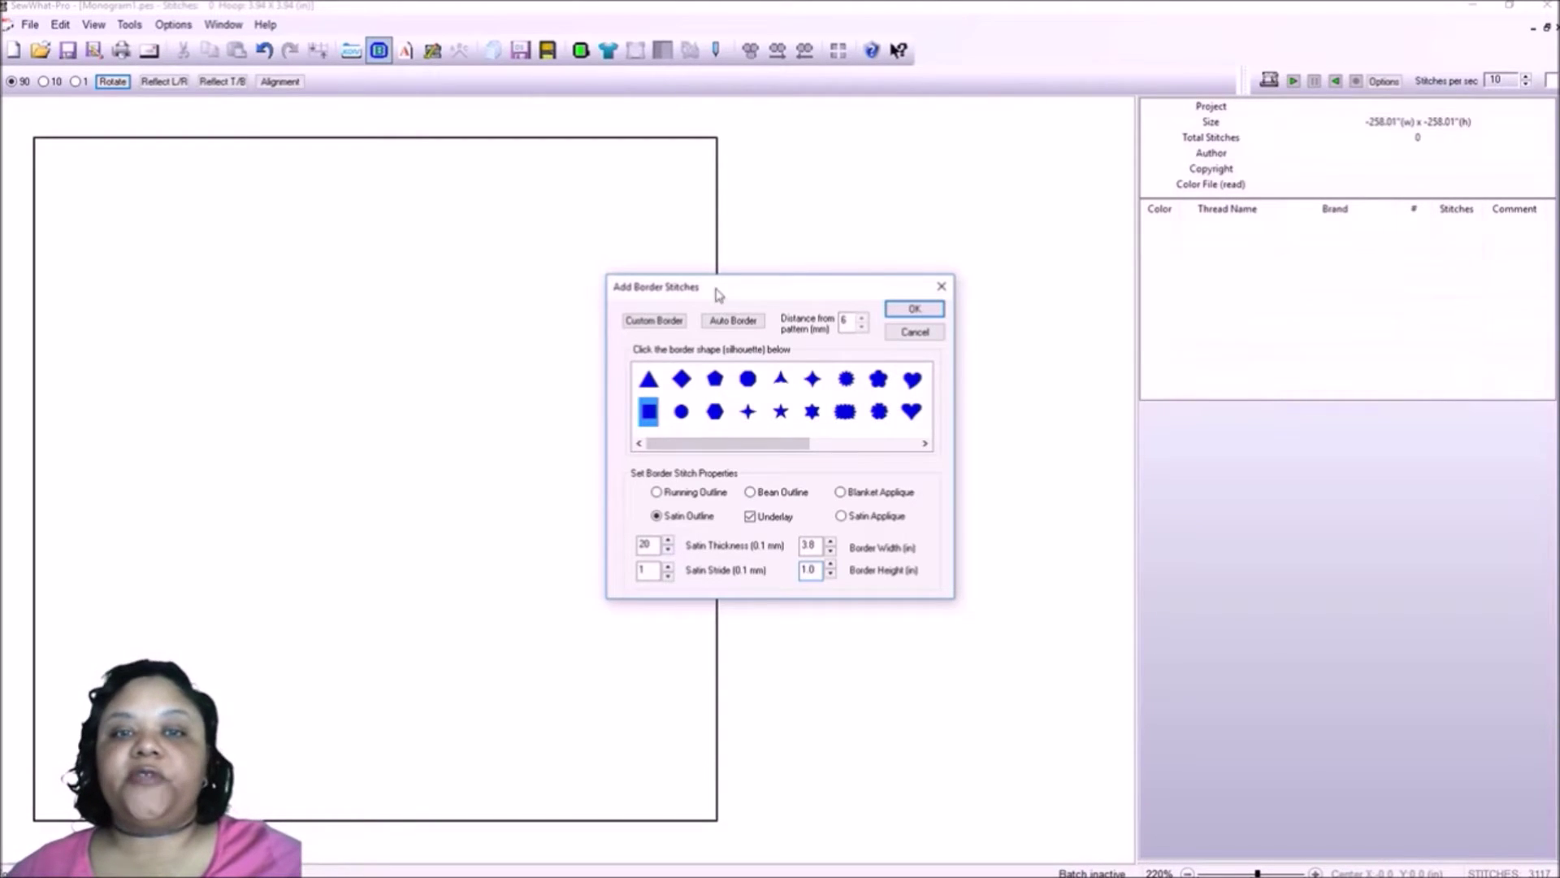
{"action": "mouse_move", "coordinate": [718, 291]}
{"action": "left_mouse_down"}
{"action": "mouse_move", "coordinate": [853, 230]}
{"action": "mouse_move", "coordinate": [855, 124]}
{"action": "left_mouse_up"}
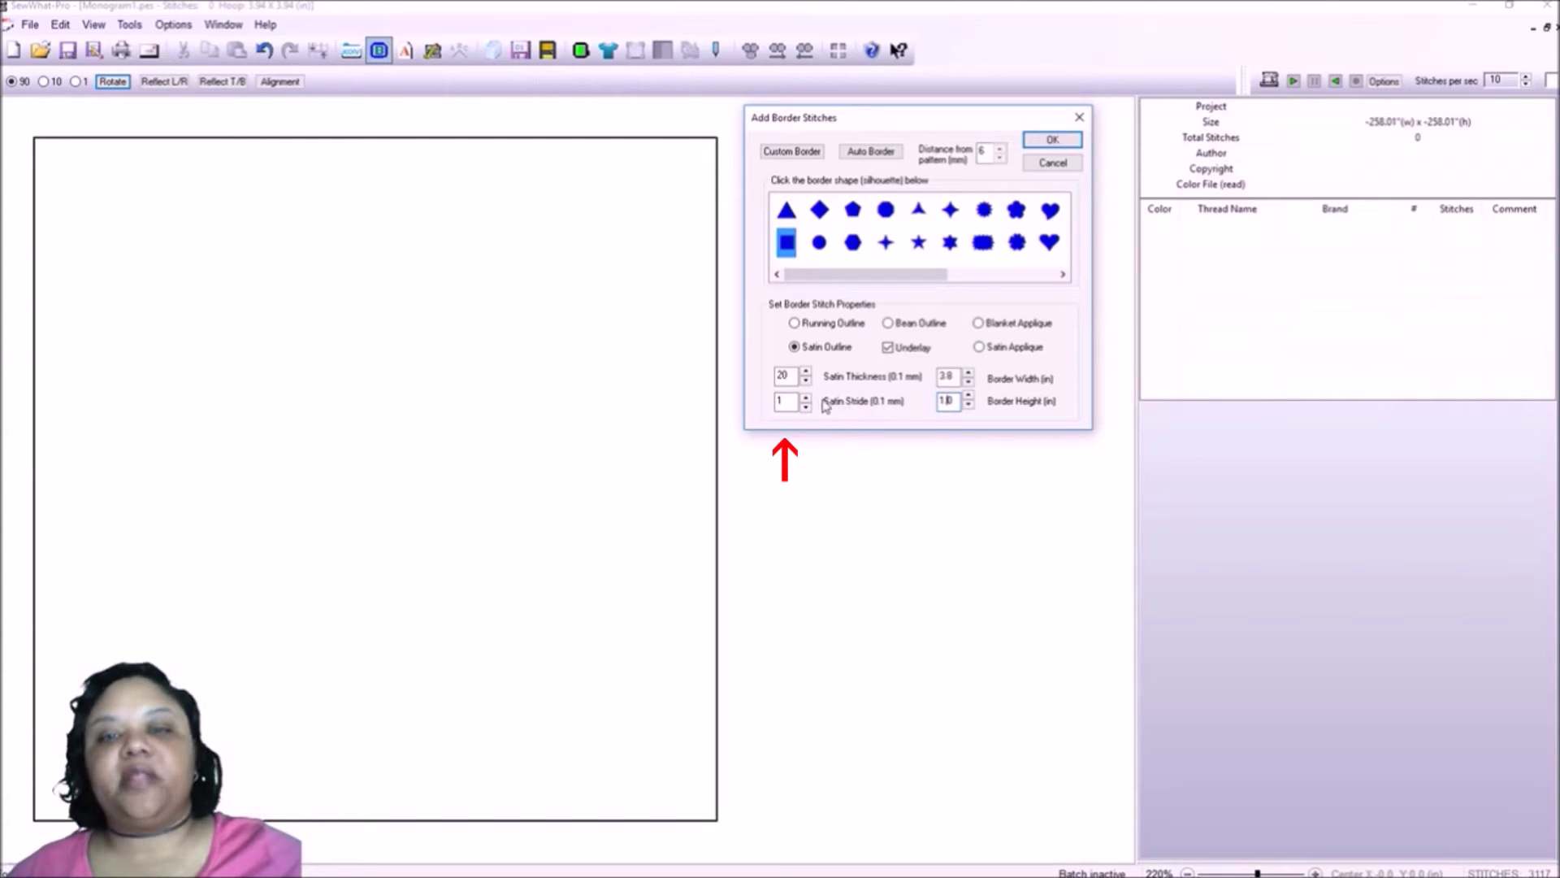
Add the square border with Satin Stride 4 (3.79 x 0.99 in) and drag it to the hoop's top.
{"action": "double_click", "coordinate": [785, 399]}
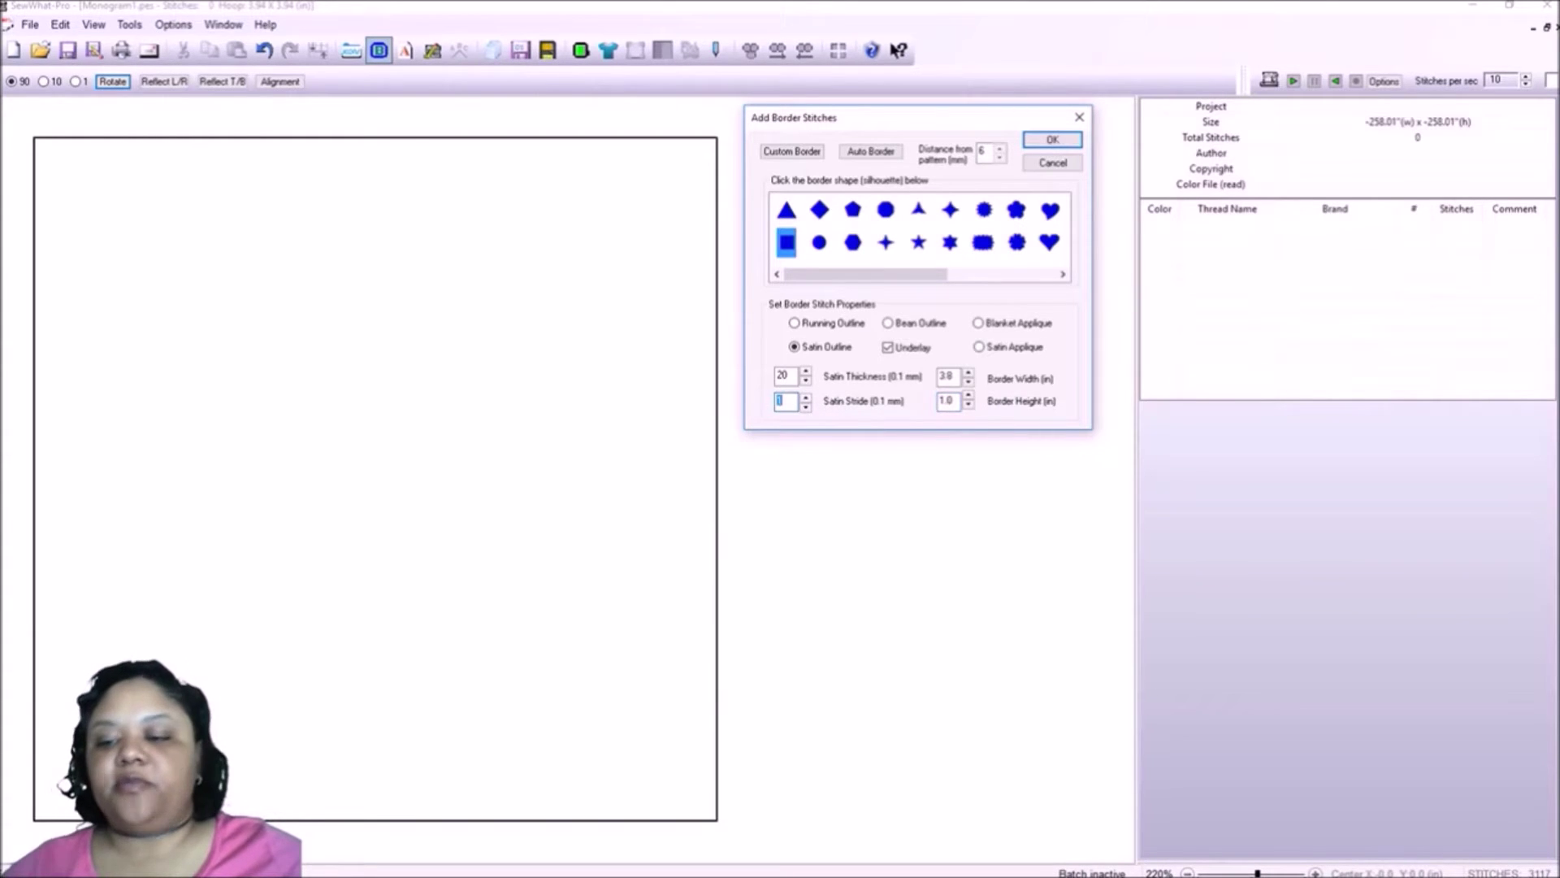
{"action": "type", "text": "4"}
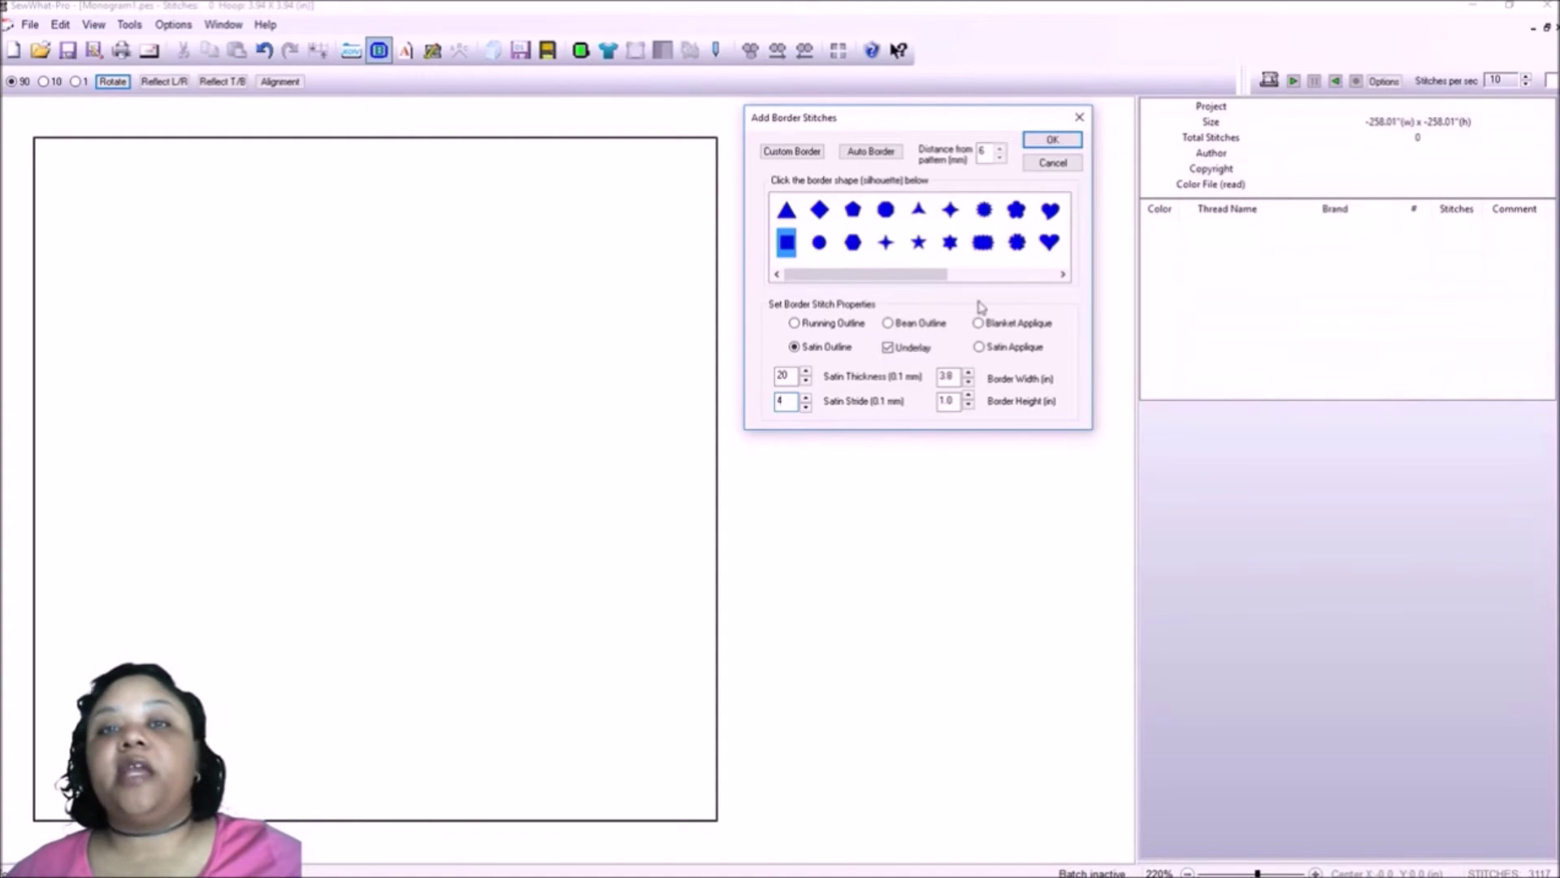
{"action": "left_click", "coordinate": [1060, 139]}
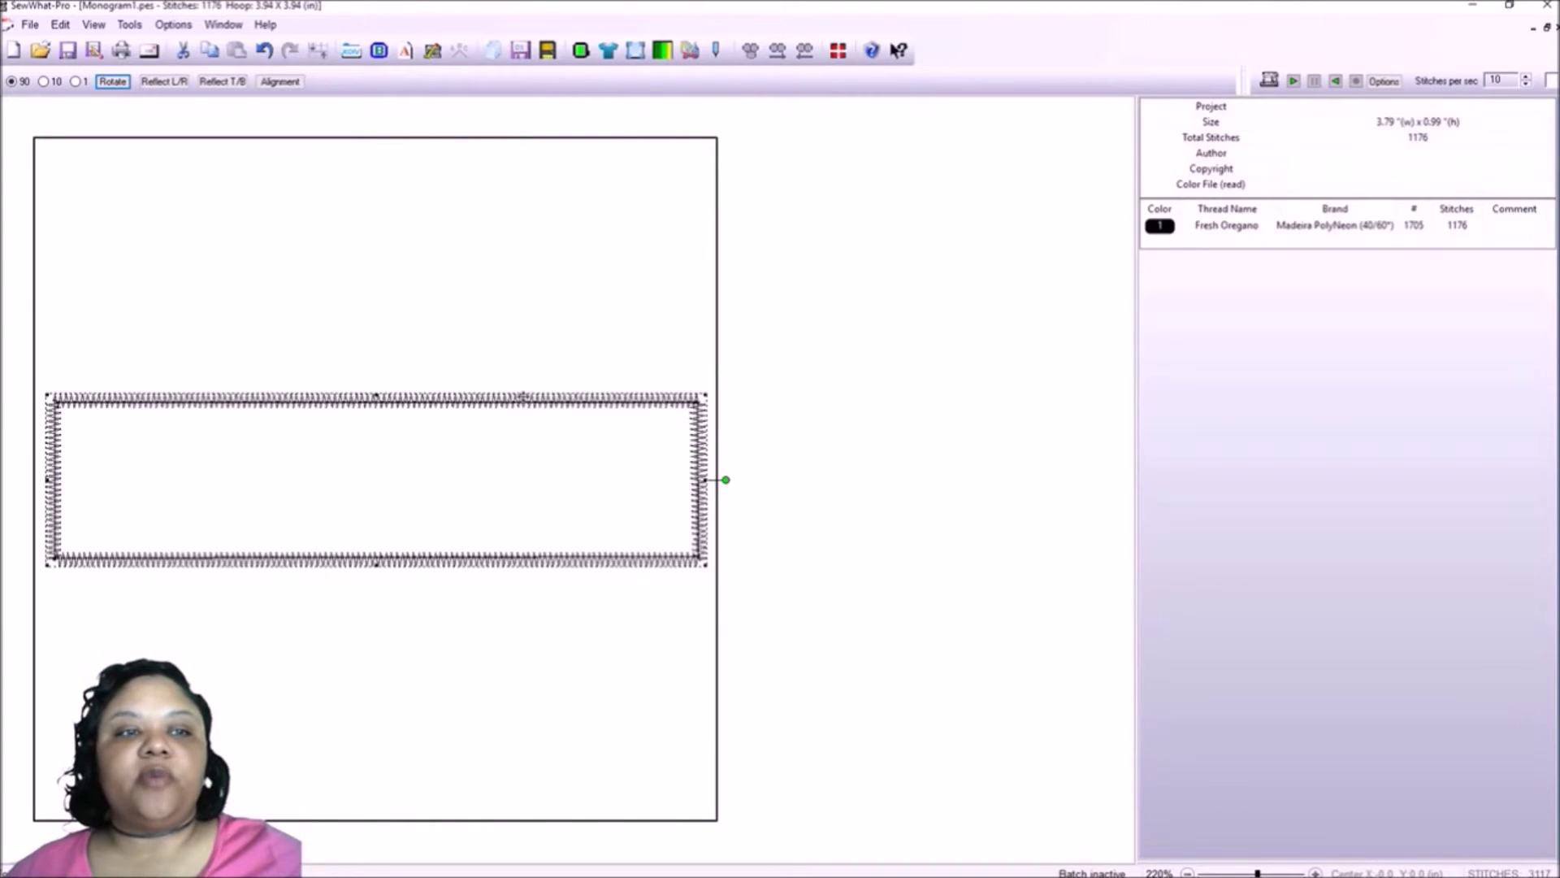
{"action": "left_click_drag", "start_coordinate": [522, 396], "coordinate": [524, 154]}
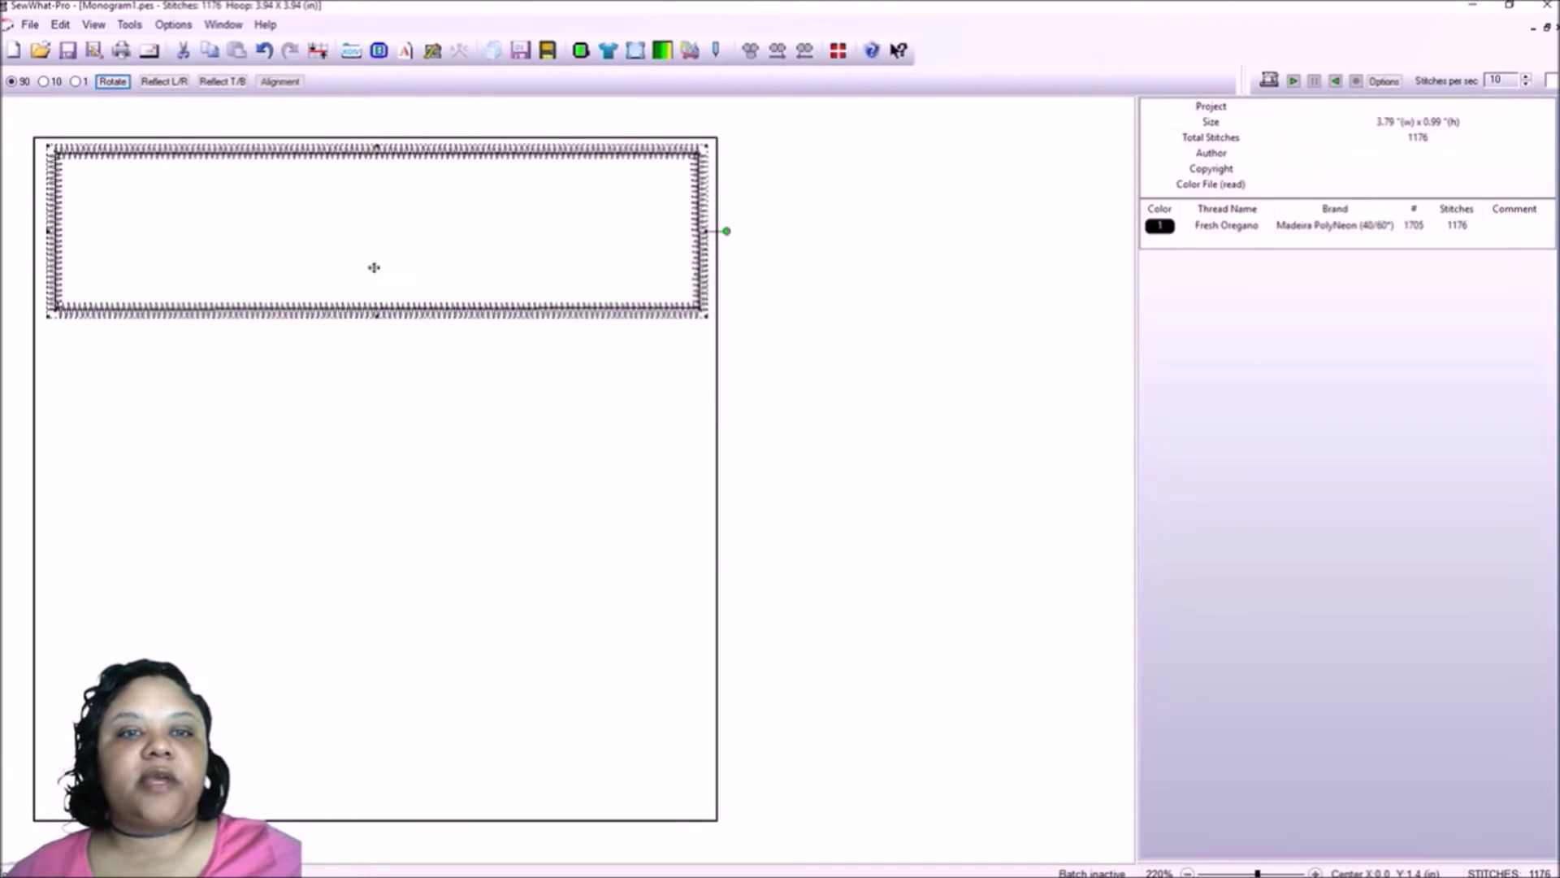
Switch the view to realistic Texture display and deselect the border.
{"action": "left_click", "coordinate": [128, 26]}
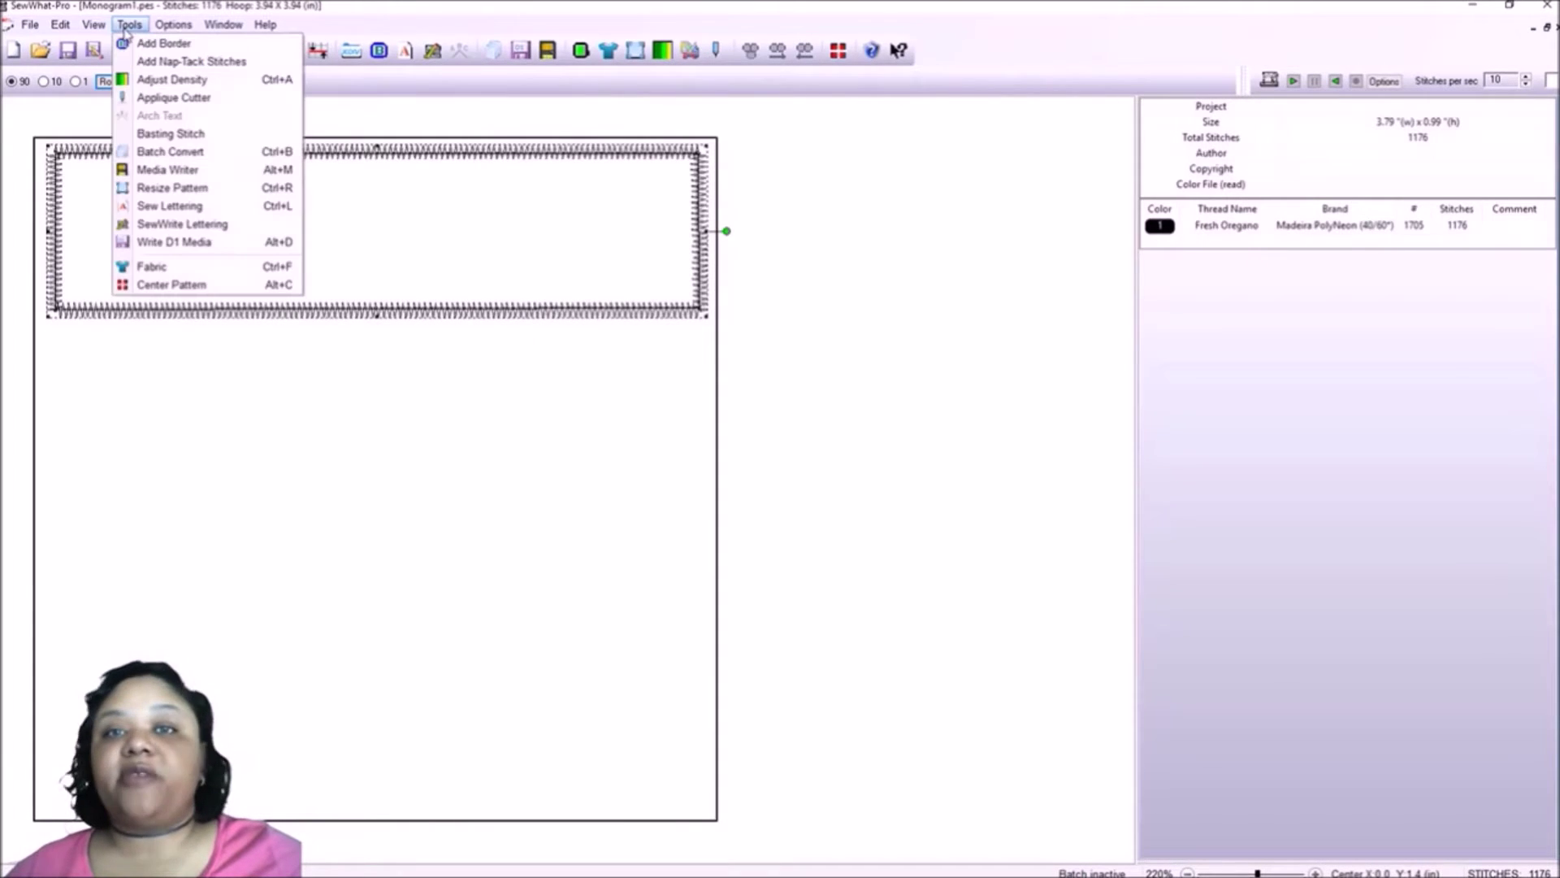
{"action": "mouse_move", "coordinate": [96, 26]}
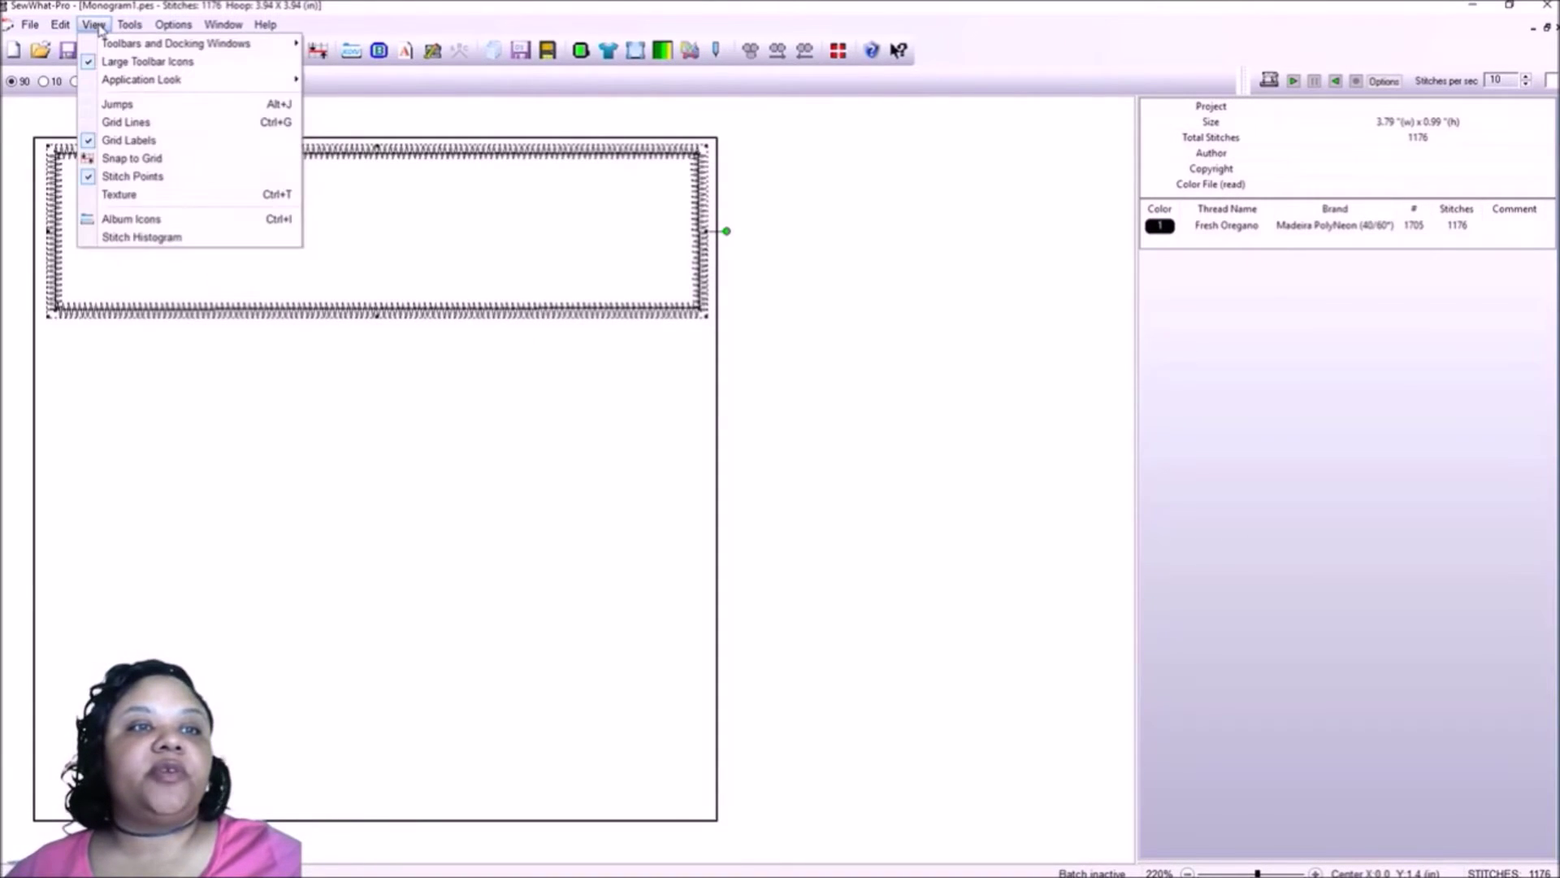
{"action": "left_click", "coordinate": [118, 195]}
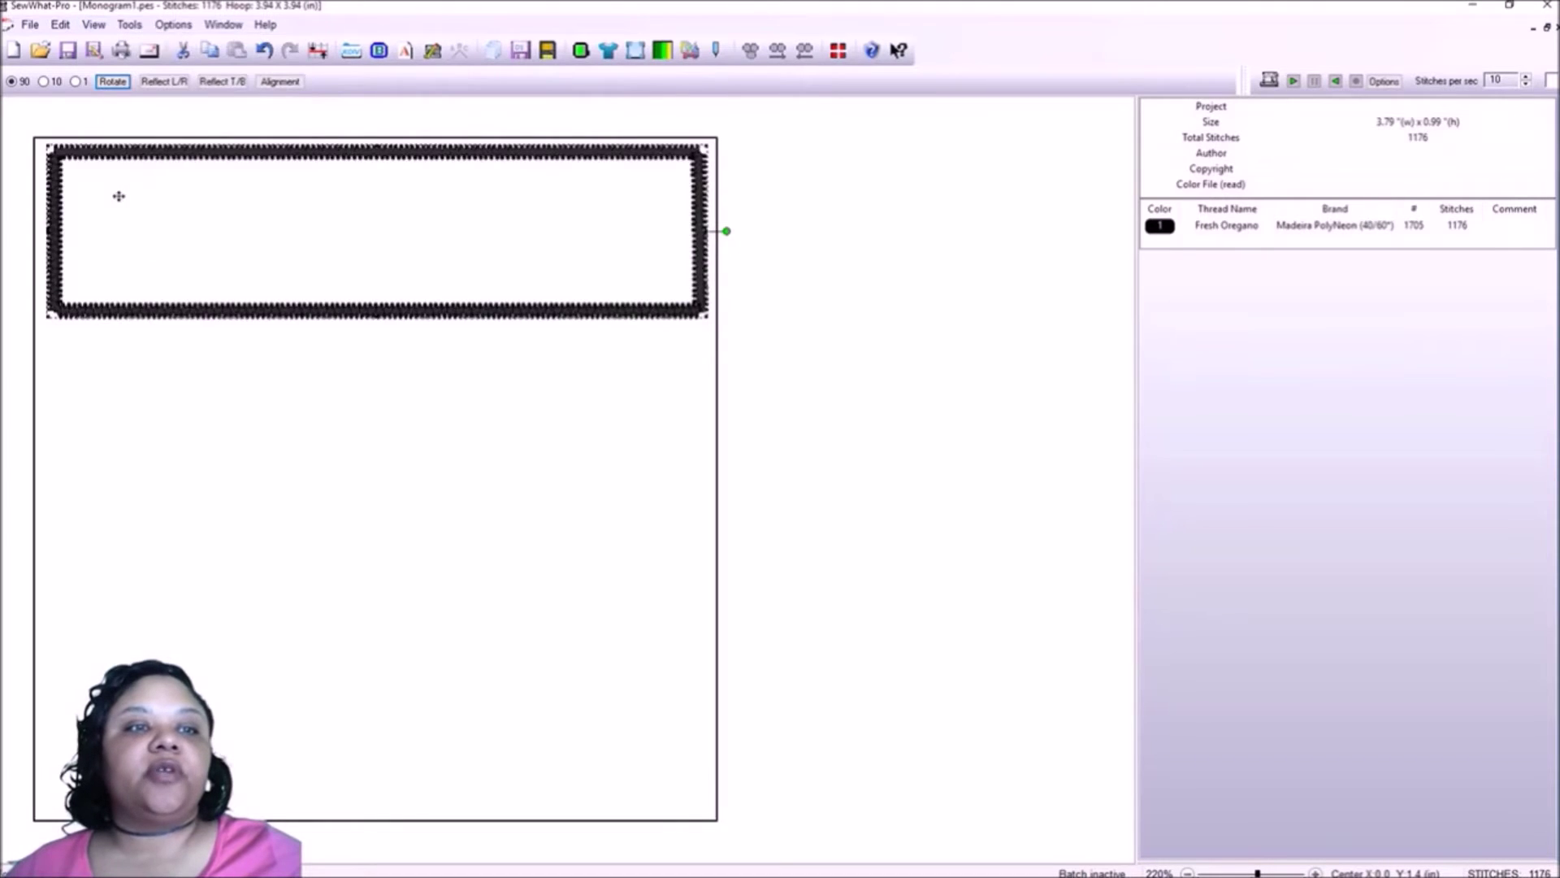
{"action": "left_click", "coordinate": [774, 242]}
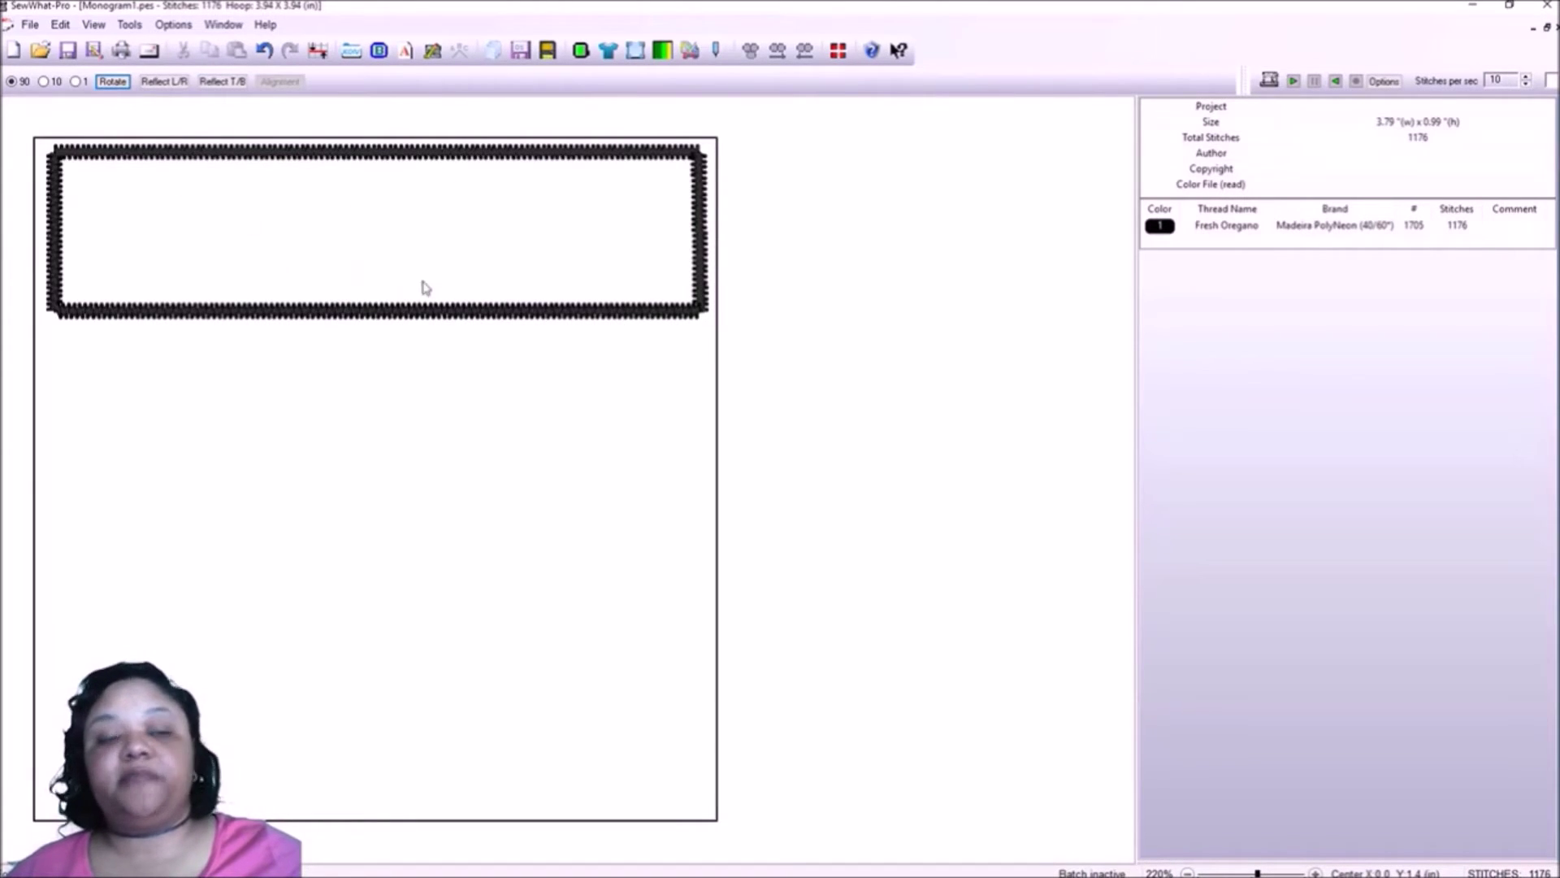
Add a second square satin border with Satin Thickness 5.
{"action": "left_click", "coordinate": [376, 55]}
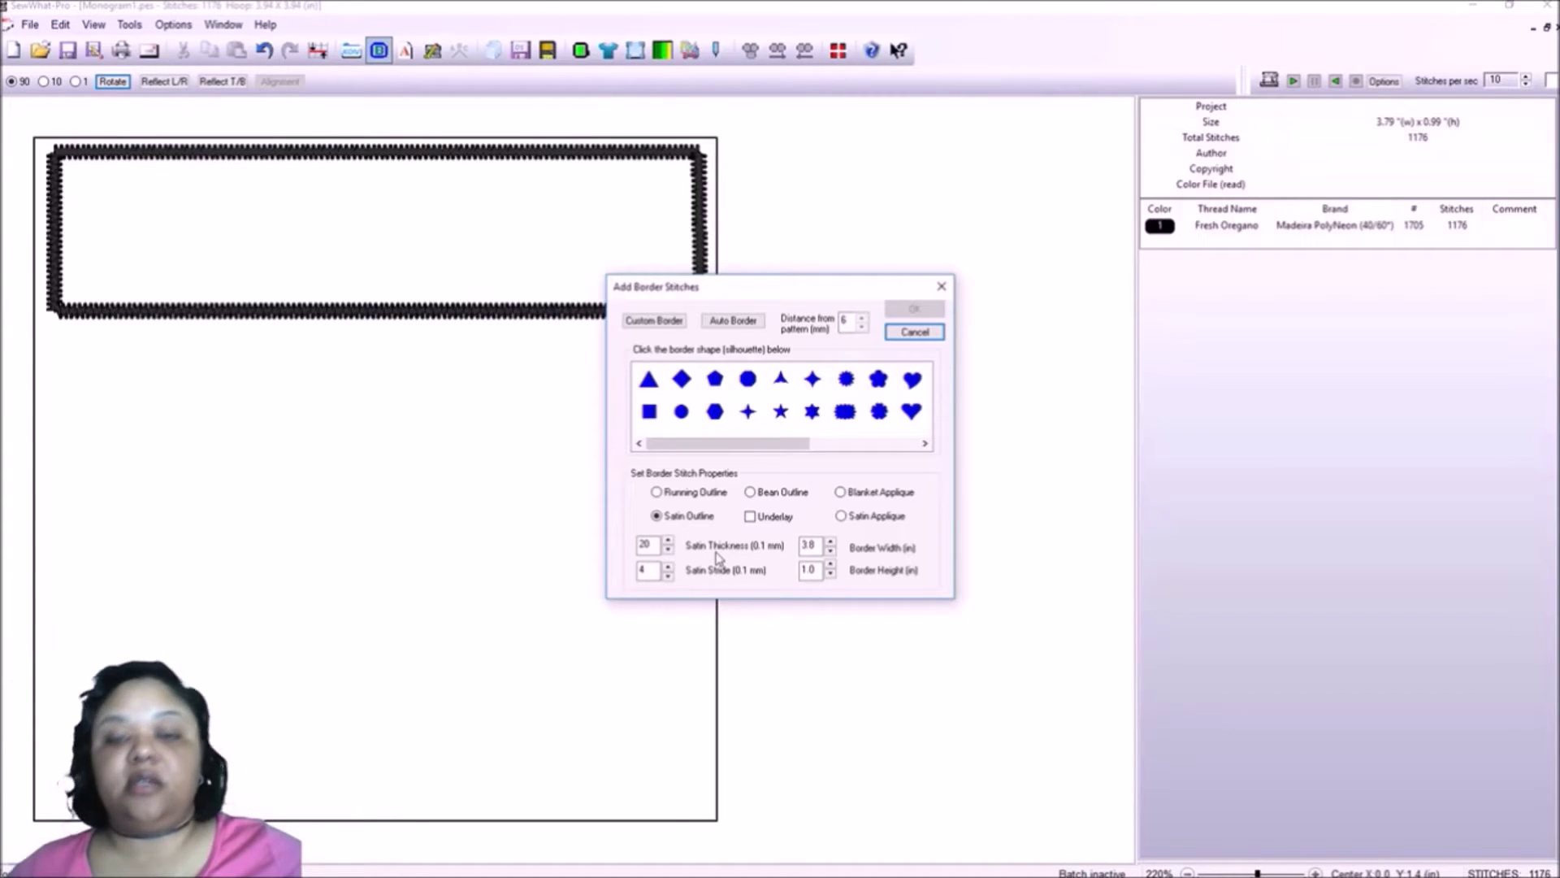
{"action": "left_click_drag", "start_coordinate": [655, 545], "coordinate": [604, 546]}
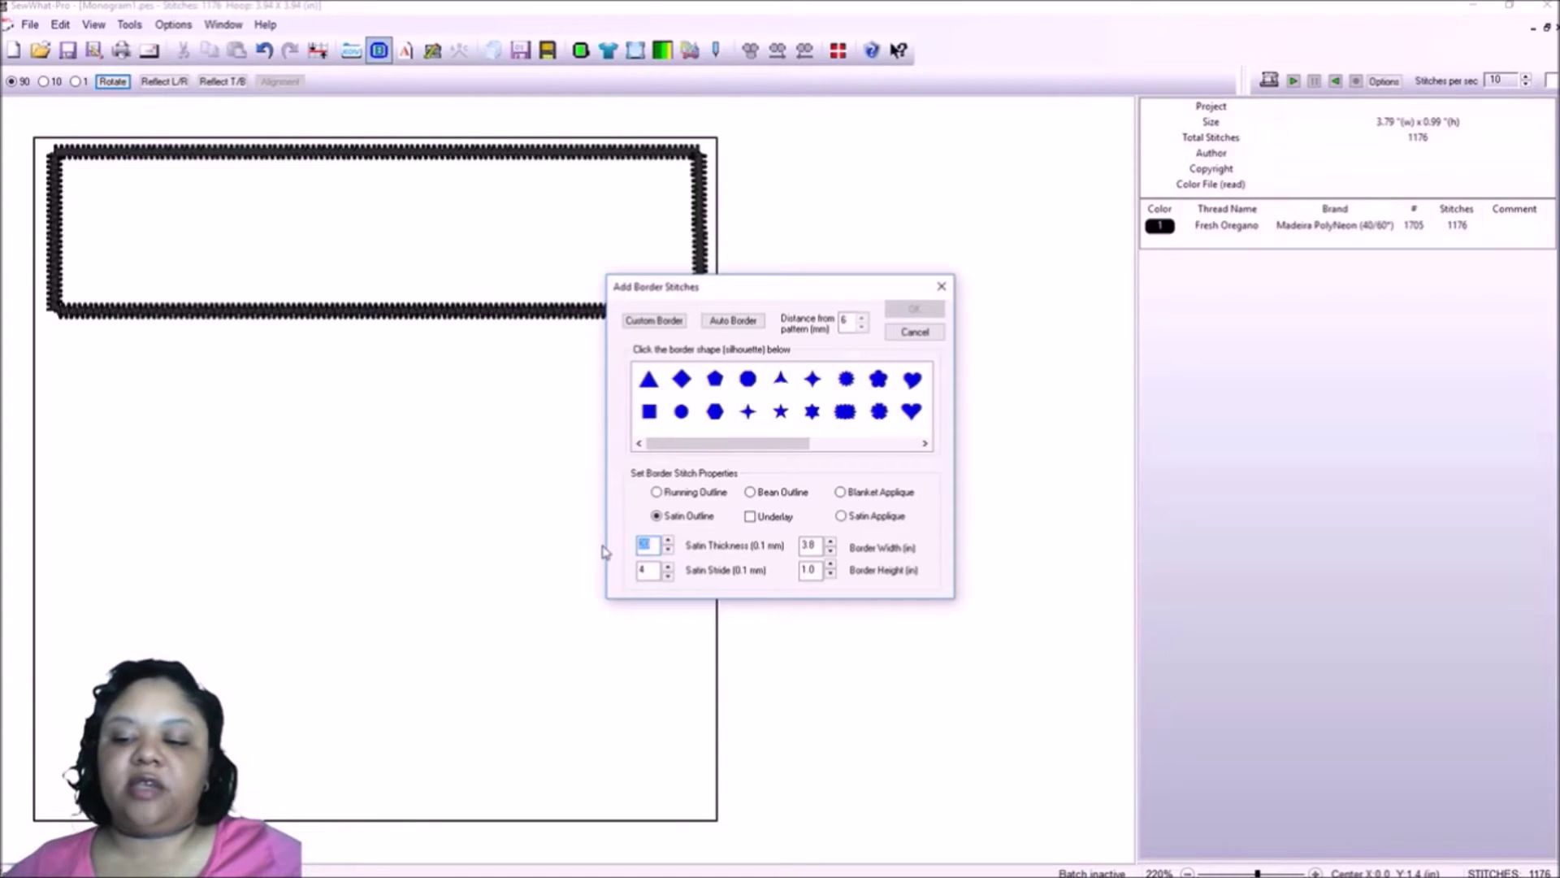
{"action": "type", "text": "5"}
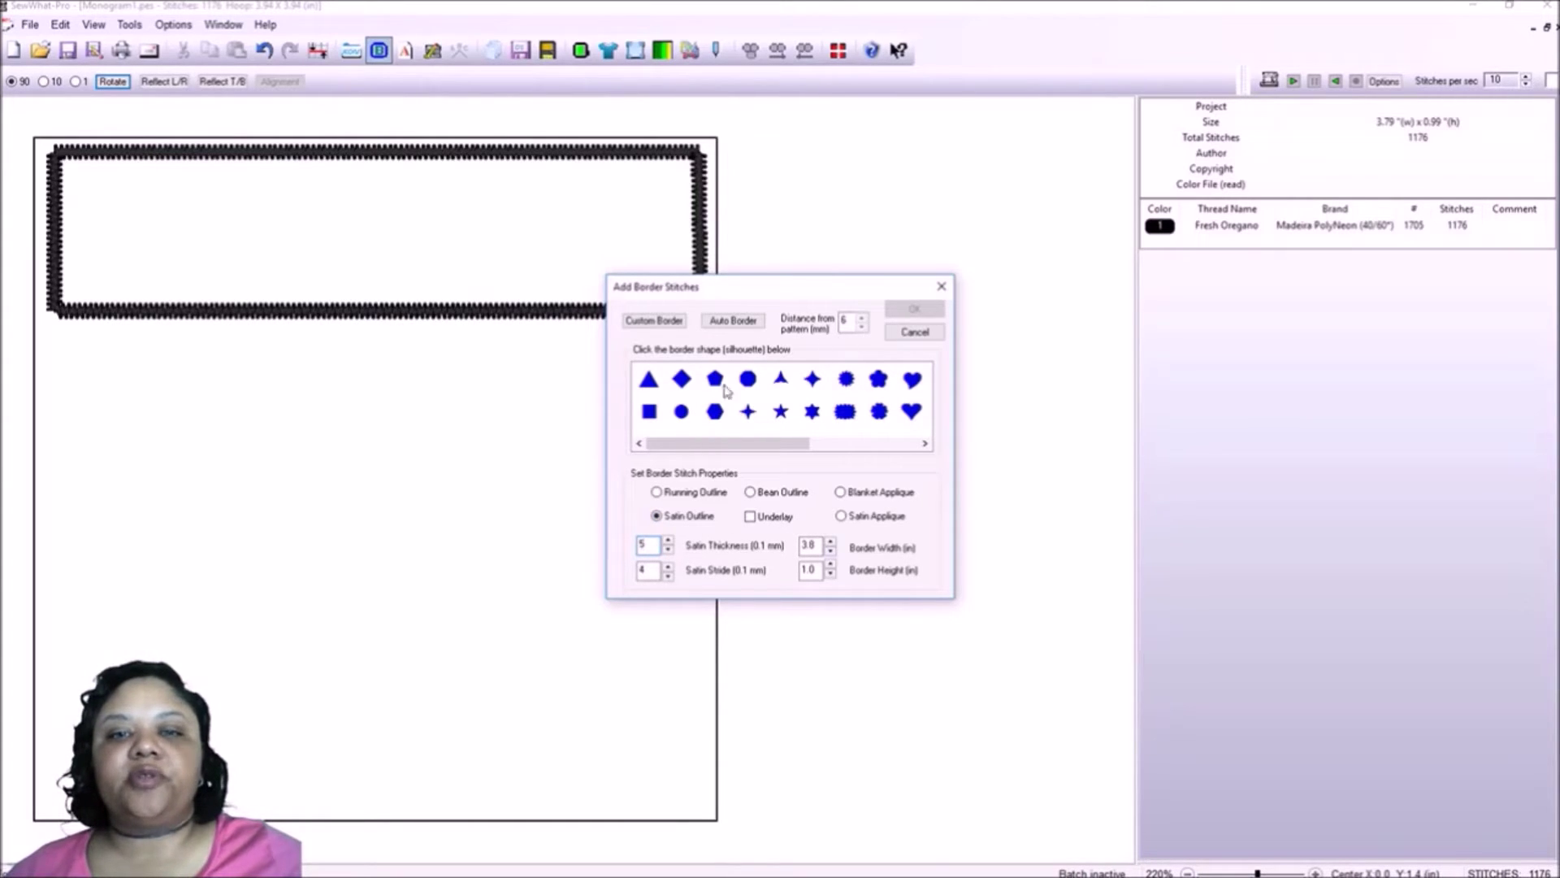
{"action": "left_click", "coordinate": [648, 411]}
{"action": "left_click", "coordinate": [912, 312]}
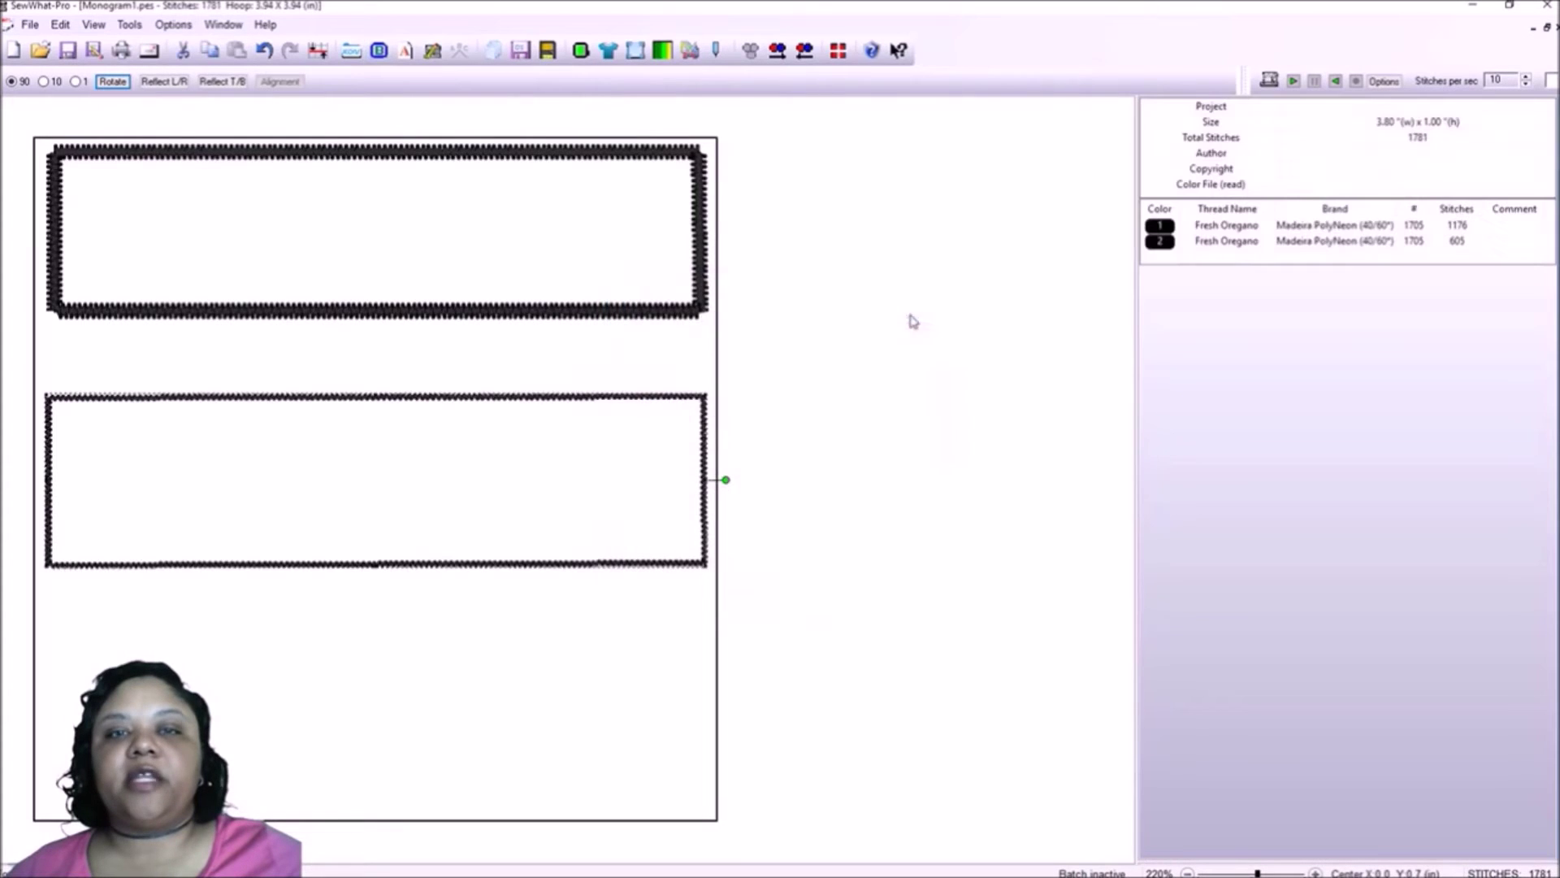
Nudge the thin border up just below the first border and reopen the border settings.
{"action": "mouse_move", "coordinate": [620, 397]}
{"action": "left_mouse_down"}
{"action": "mouse_move", "coordinate": [621, 368]}
{"action": "mouse_move", "coordinate": [620, 383]}
{"action": "left_mouse_up"}
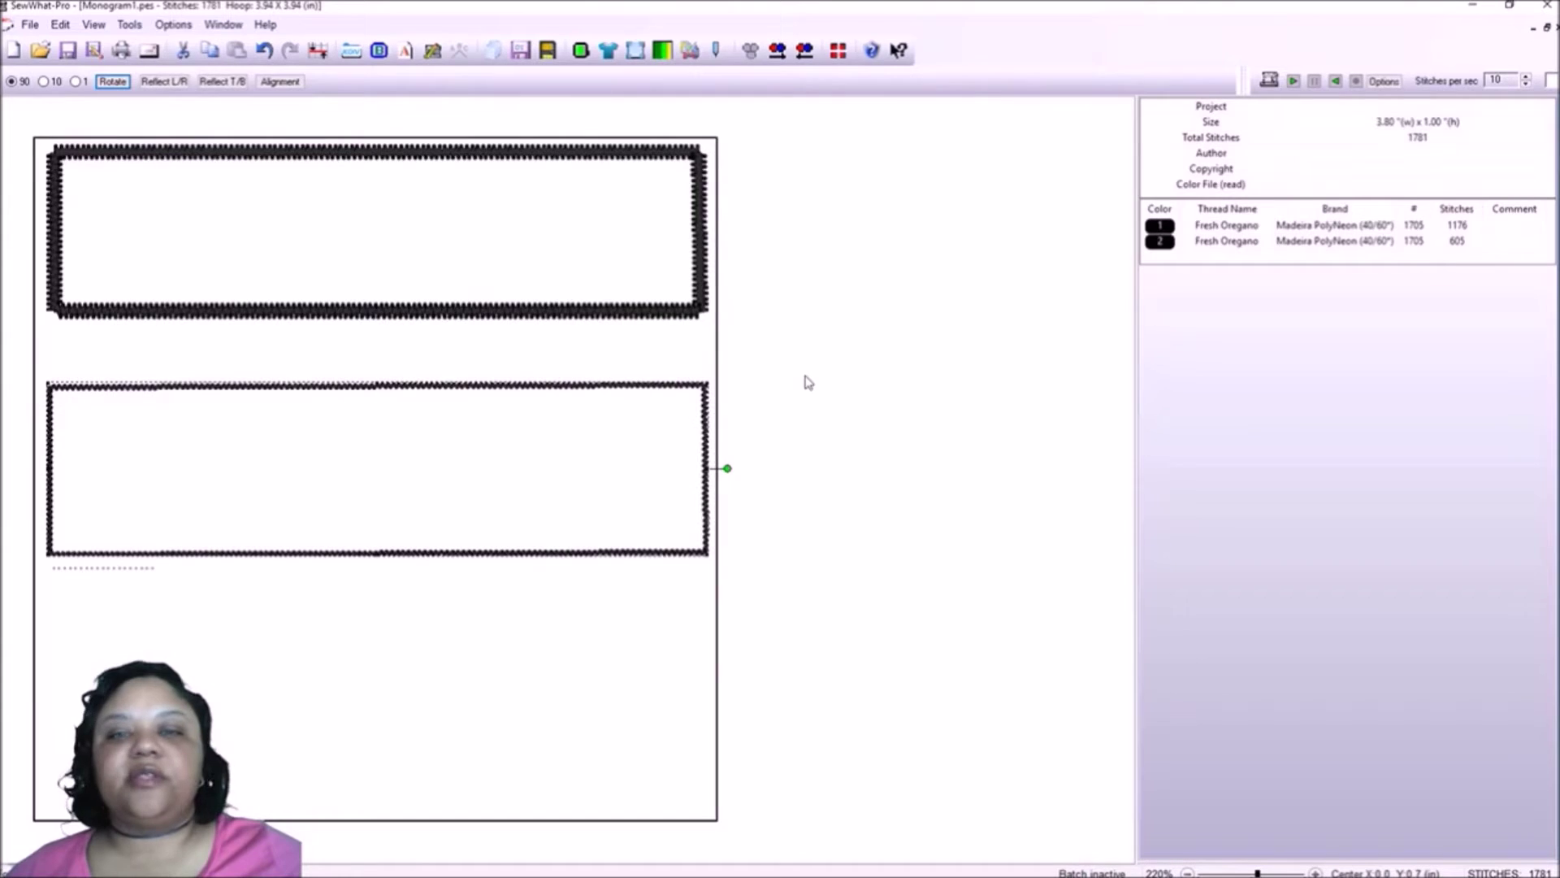
{"action": "left_click", "coordinate": [670, 308]}
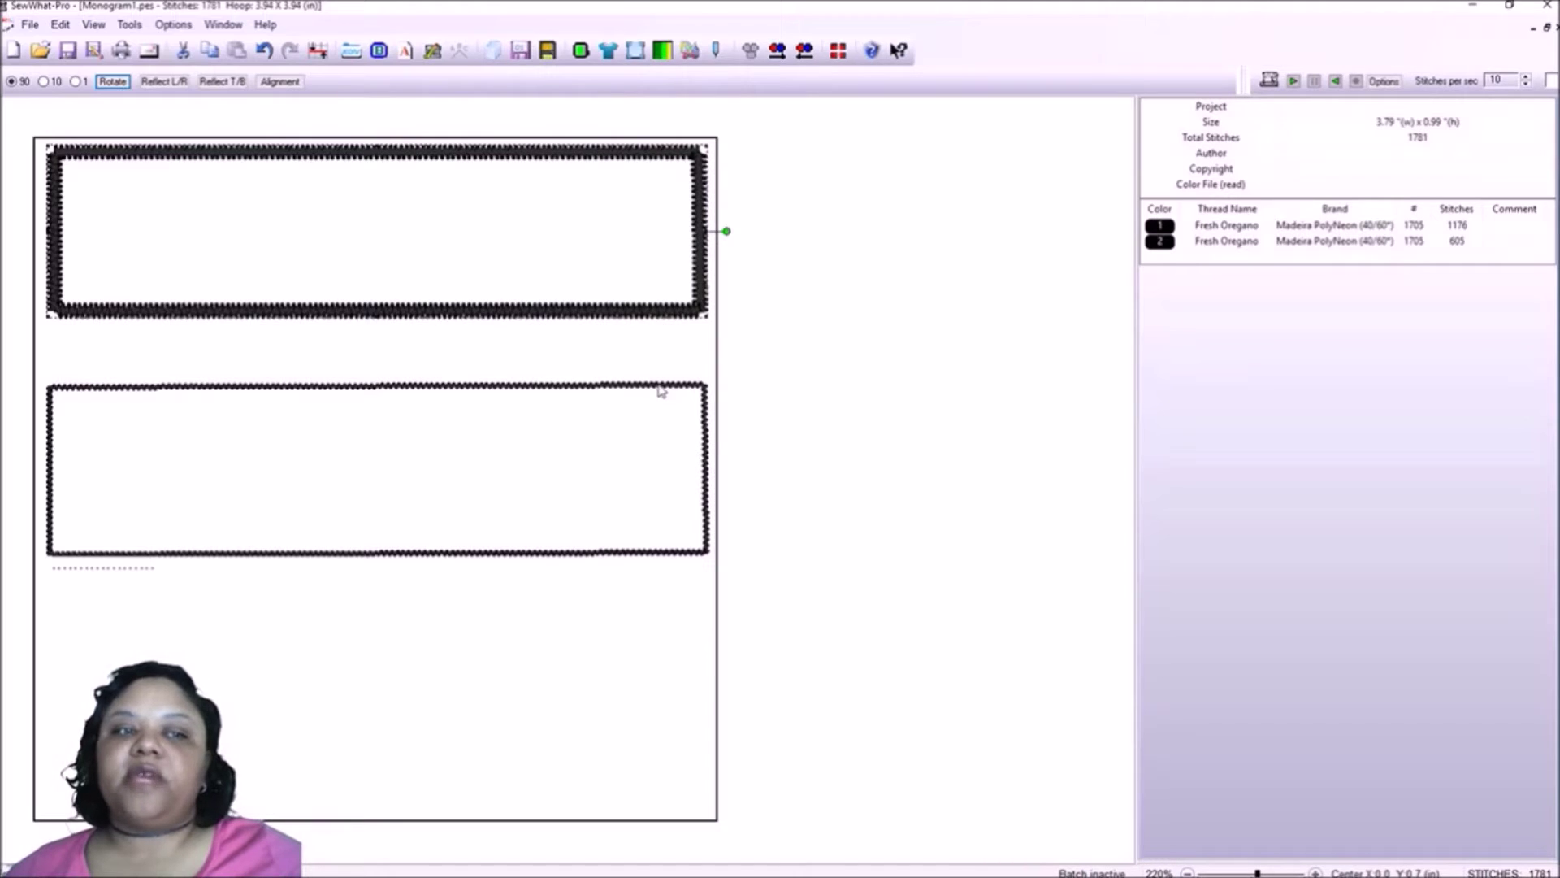
{"action": "left_click", "coordinate": [504, 387]}
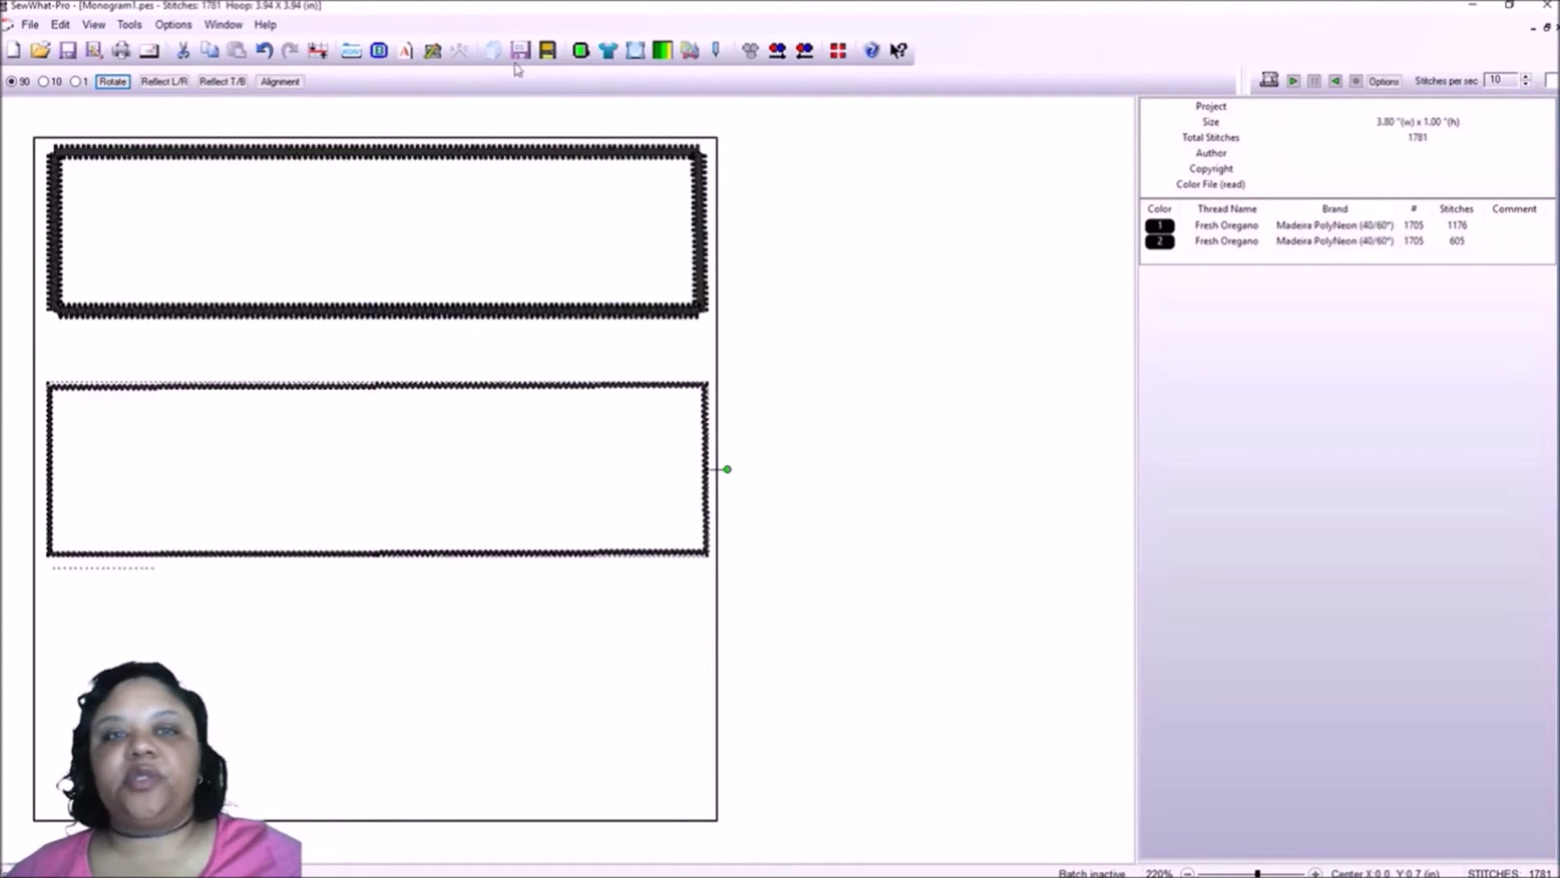
{"action": "left_click", "coordinate": [388, 51]}
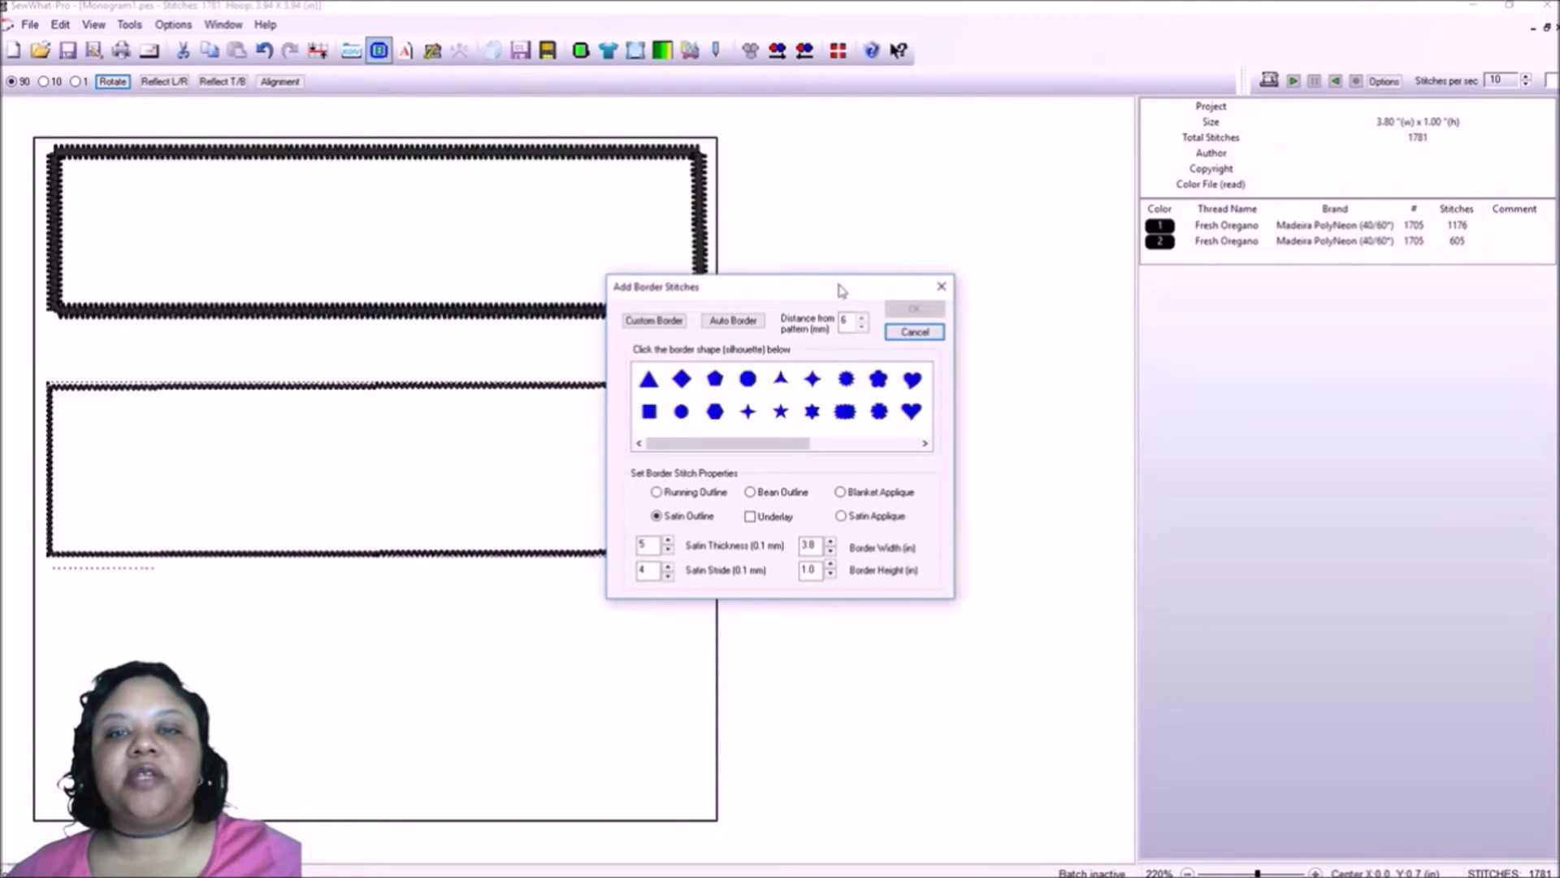
{"action": "left_click_drag", "start_coordinate": [836, 292], "coordinate": [974, 208]}
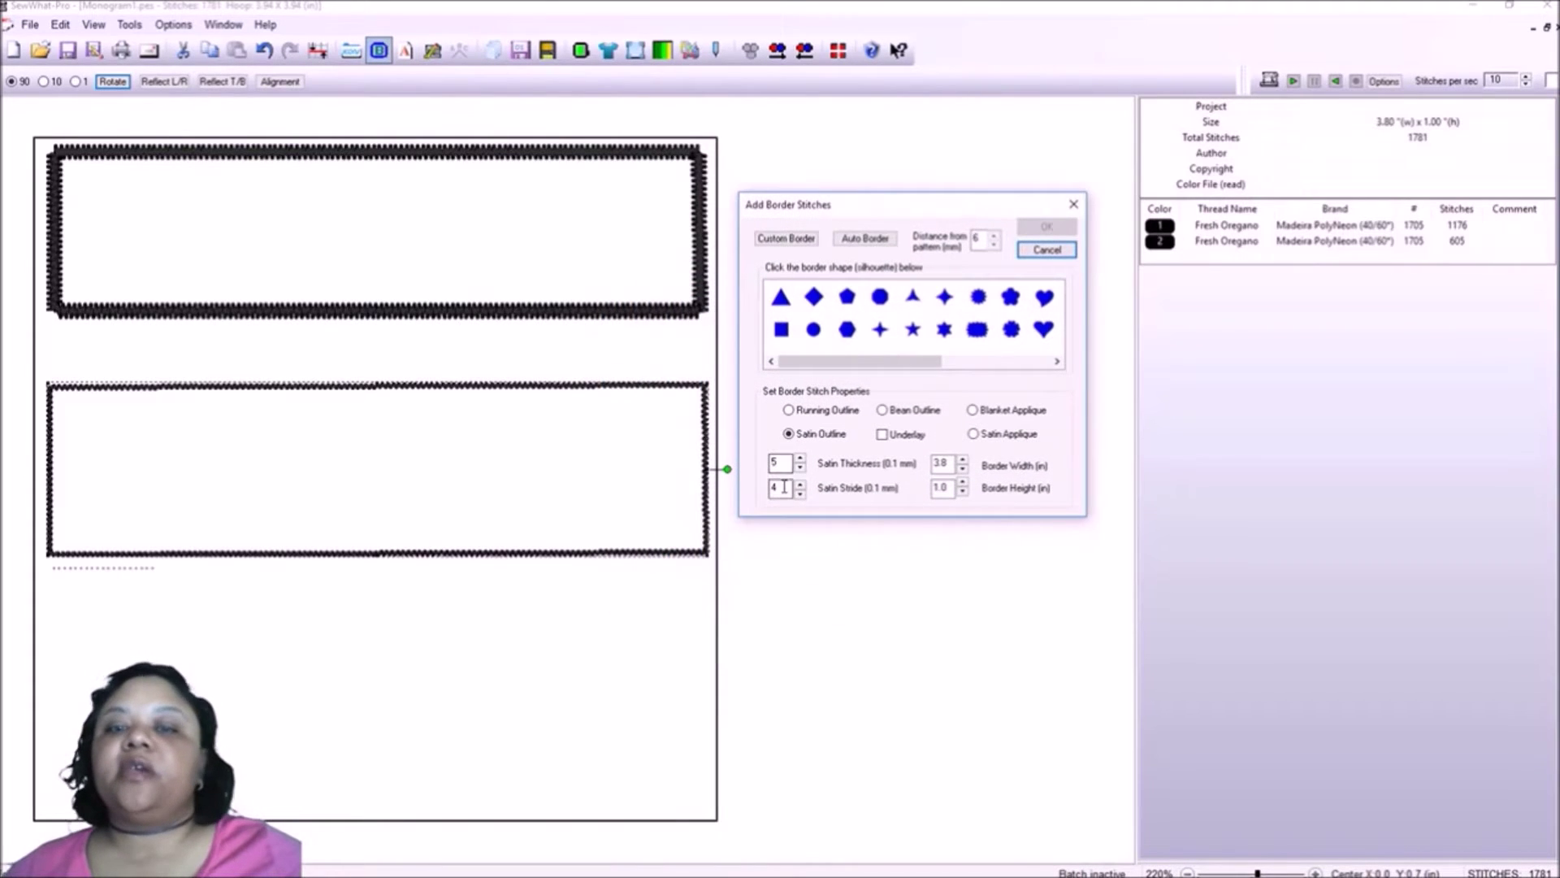
Add a third square satin border with thickness 35 and drag it to the hoop's bottom.
{"action": "left_click", "coordinate": [778, 463]}
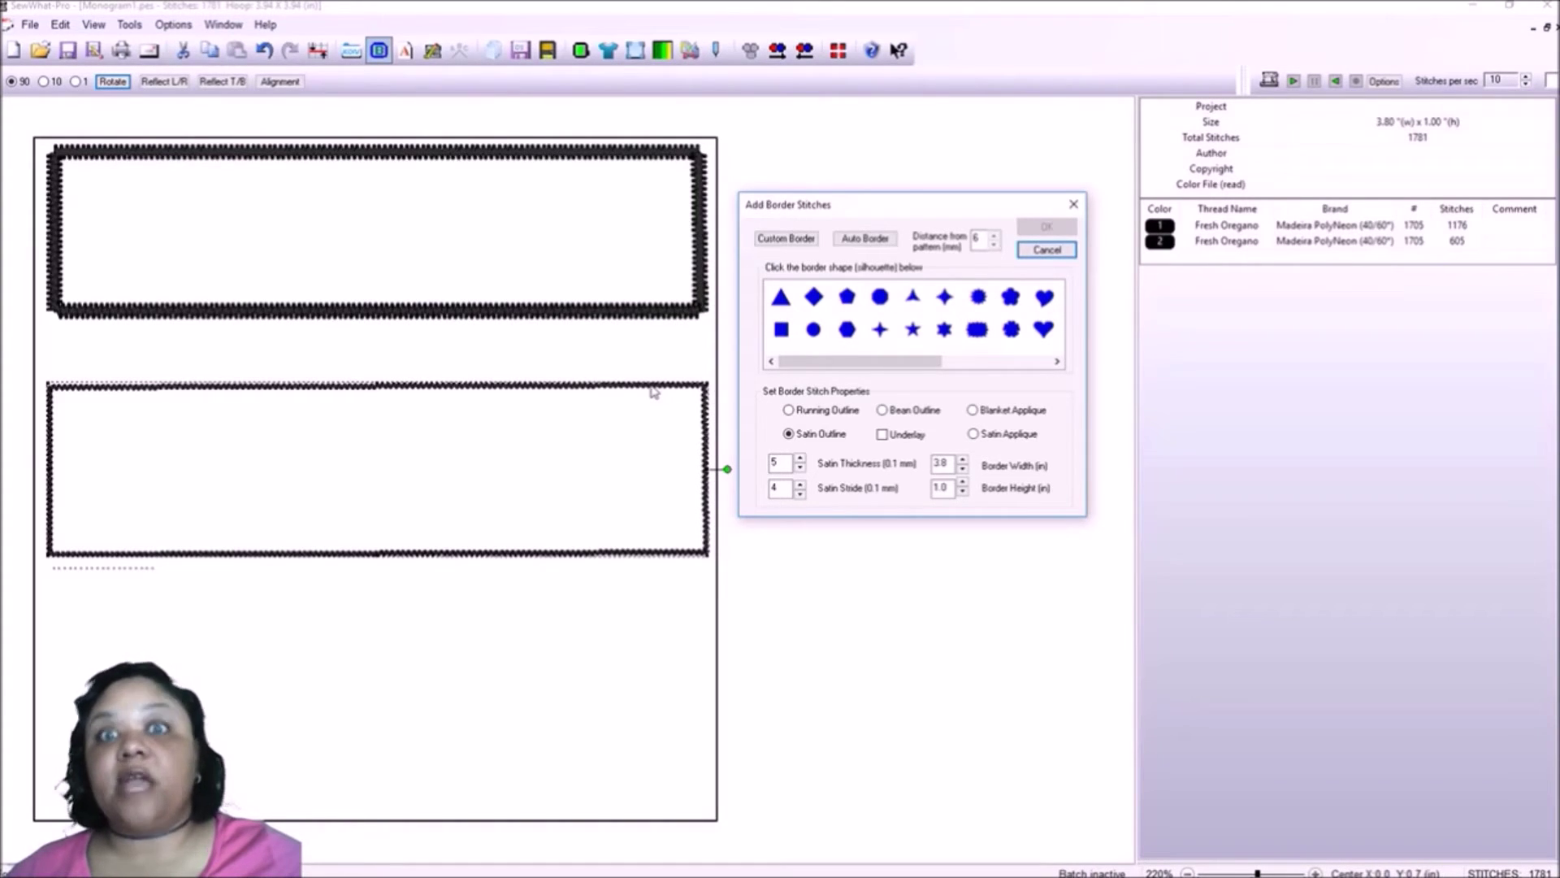
{"action": "left_click", "coordinate": [774, 462]}
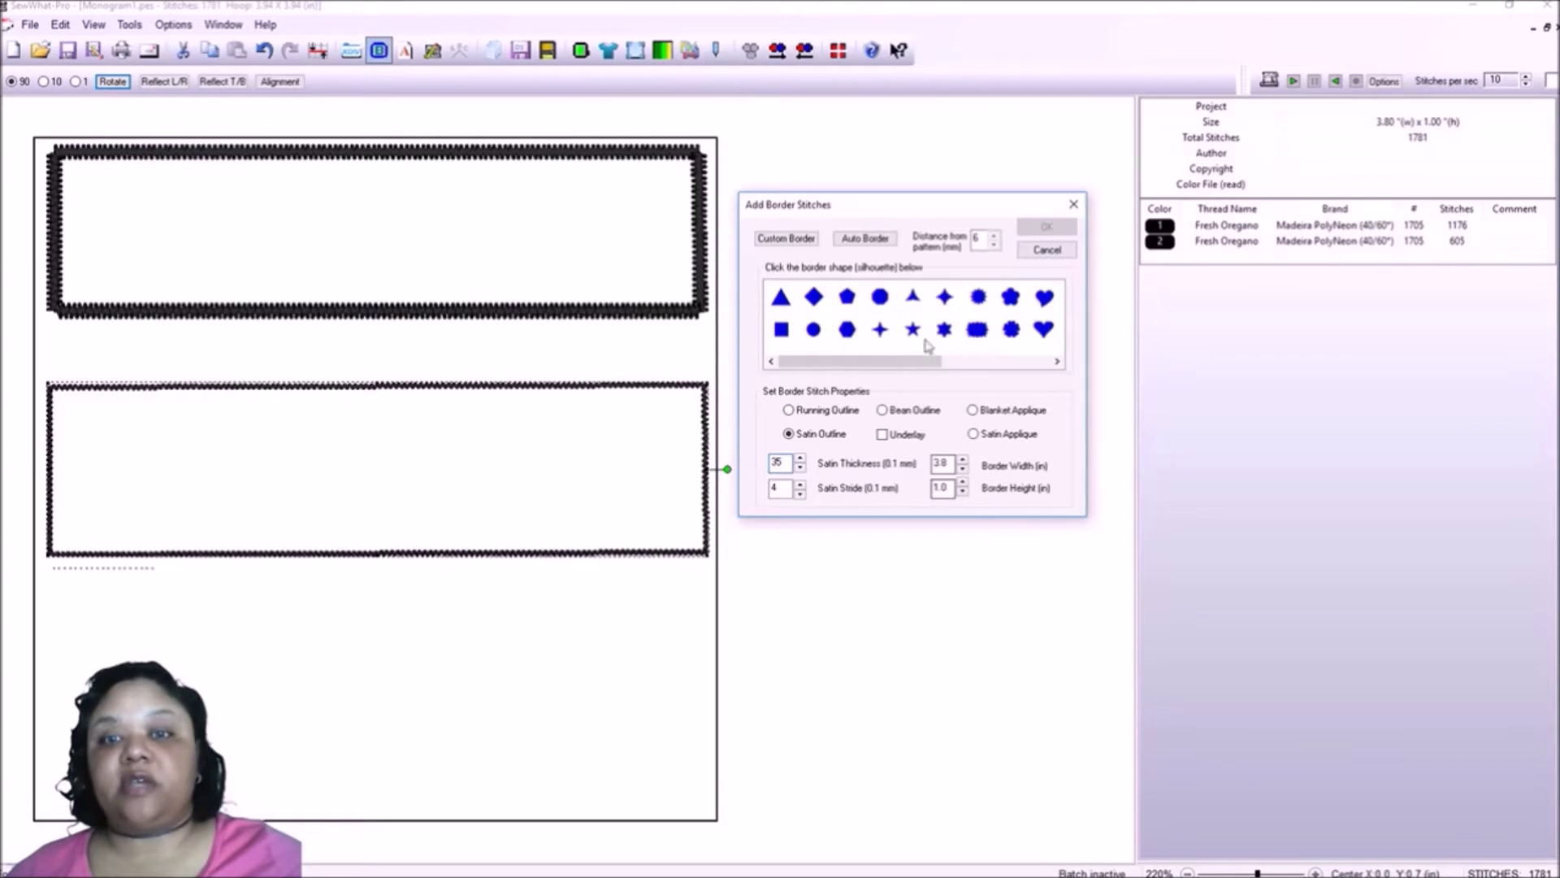
{"action": "left_click", "coordinate": [792, 336]}
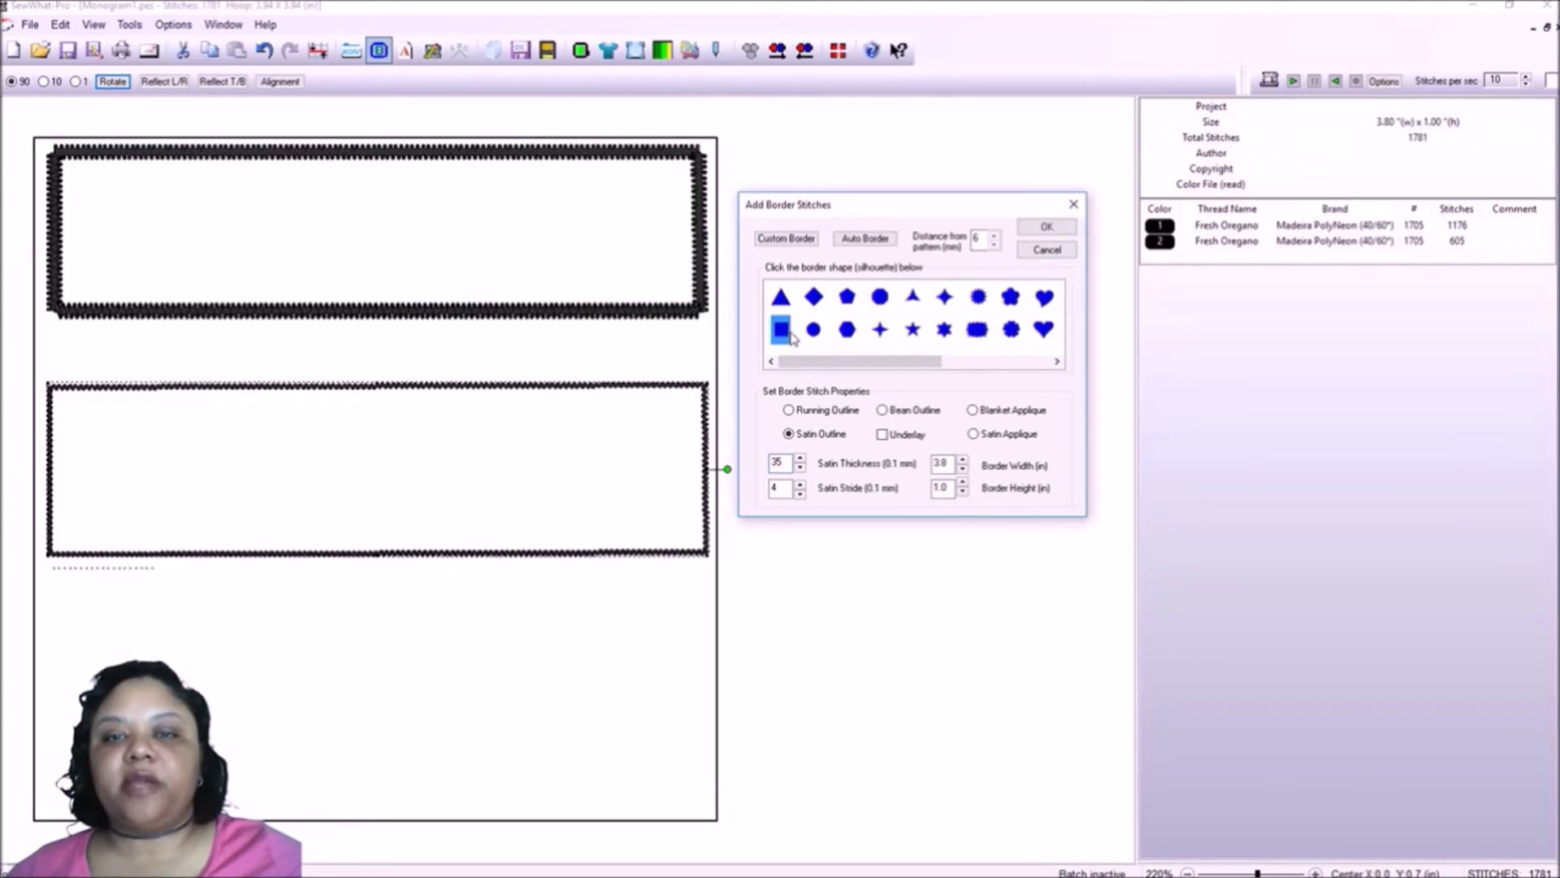
{"action": "left_click", "coordinate": [1043, 230]}
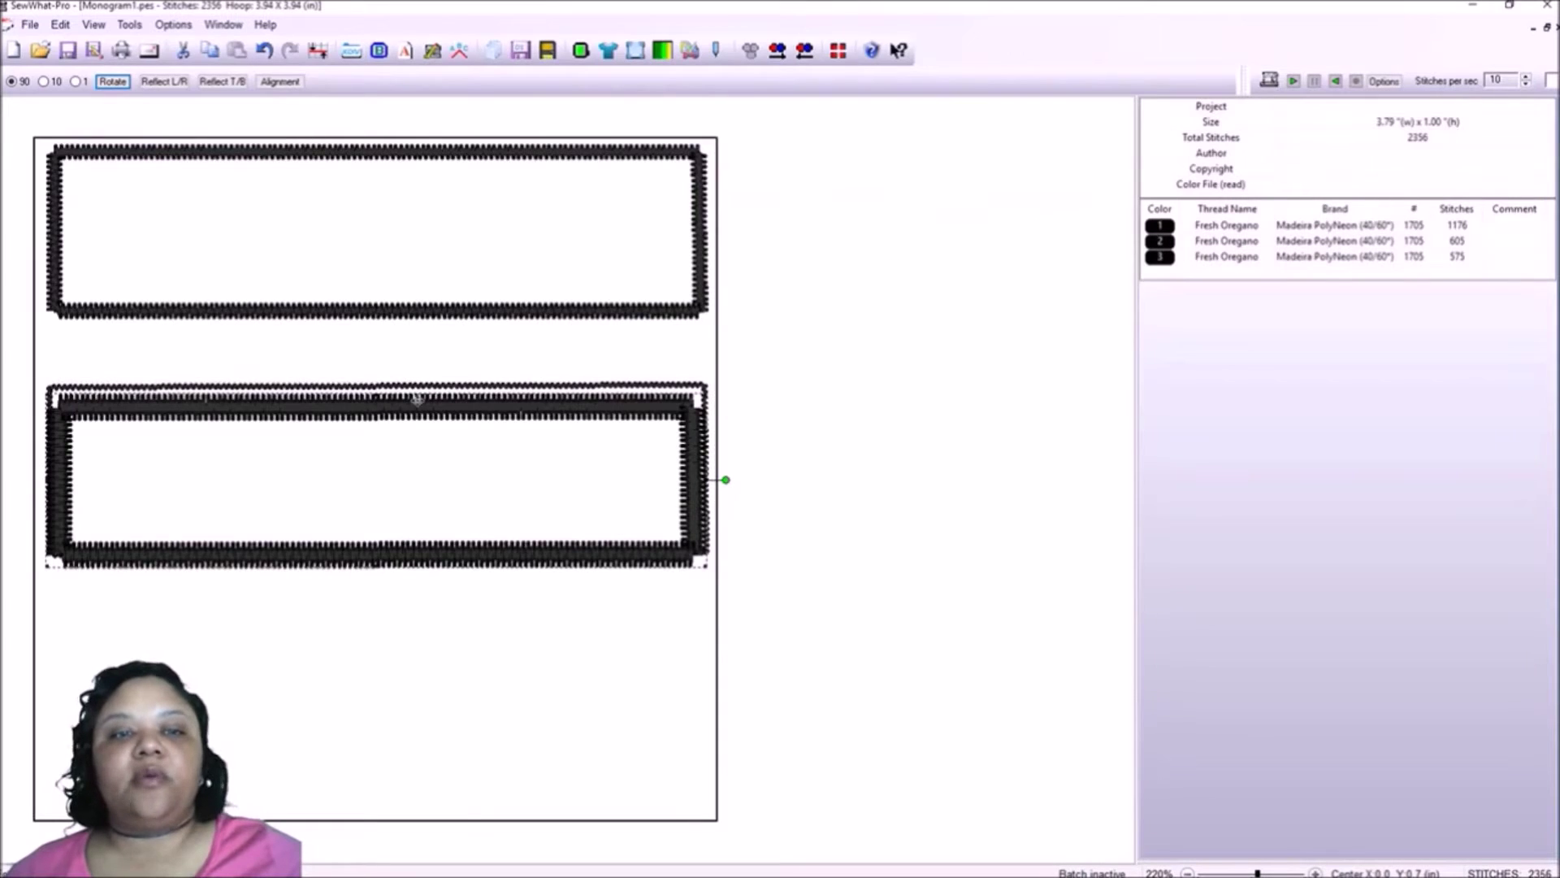
{"action": "left_click_drag", "start_coordinate": [417, 400], "coordinate": [417, 612]}
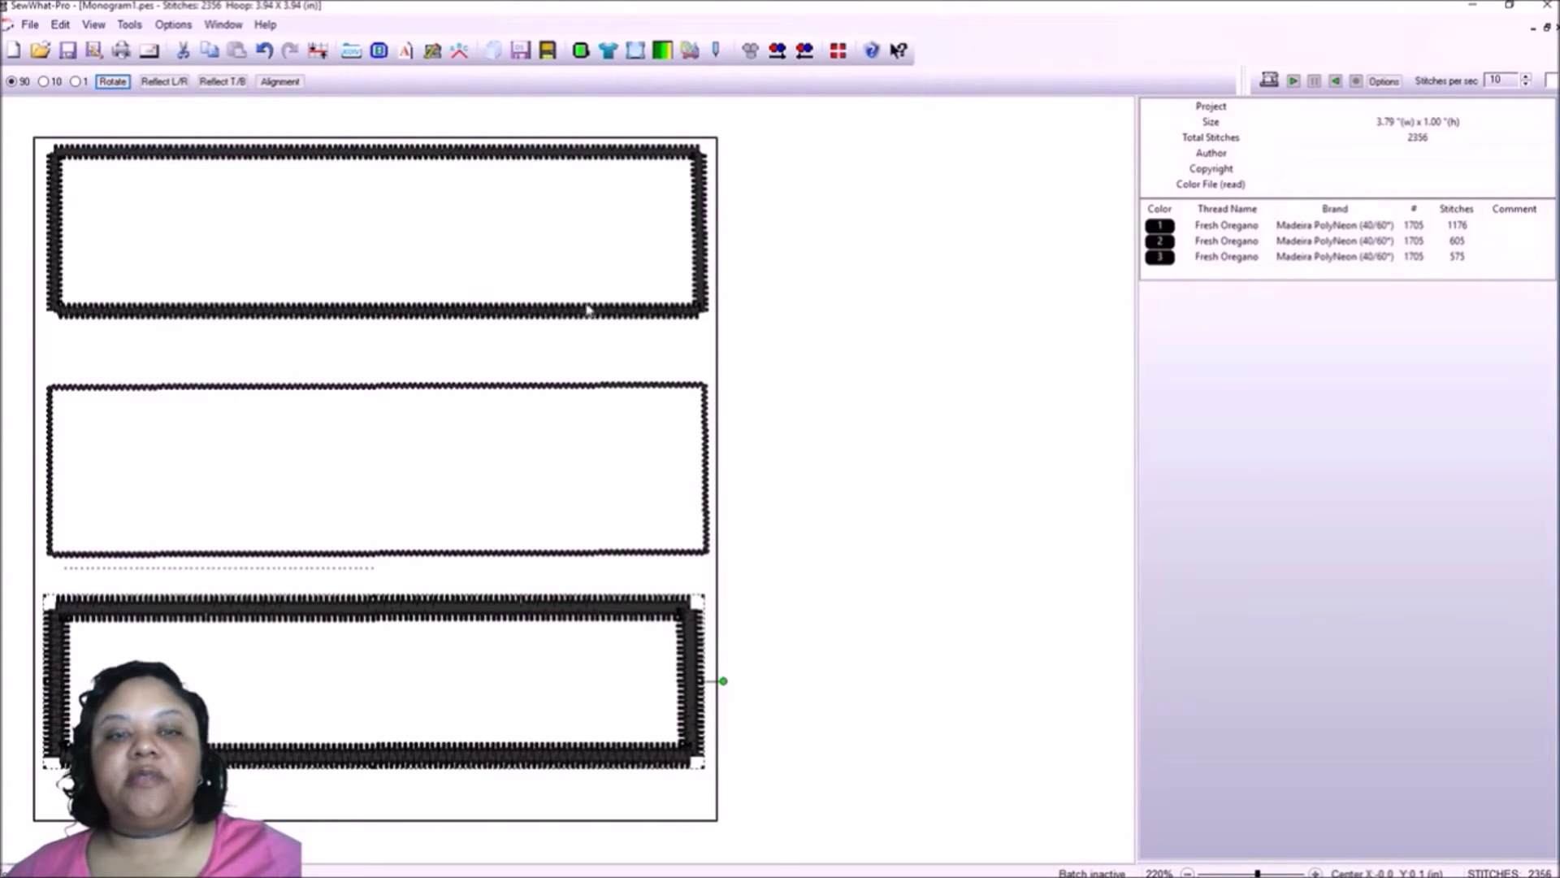
Select the middle rectangle, then the thick top satin border.
{"action": "left_click", "coordinate": [576, 555]}
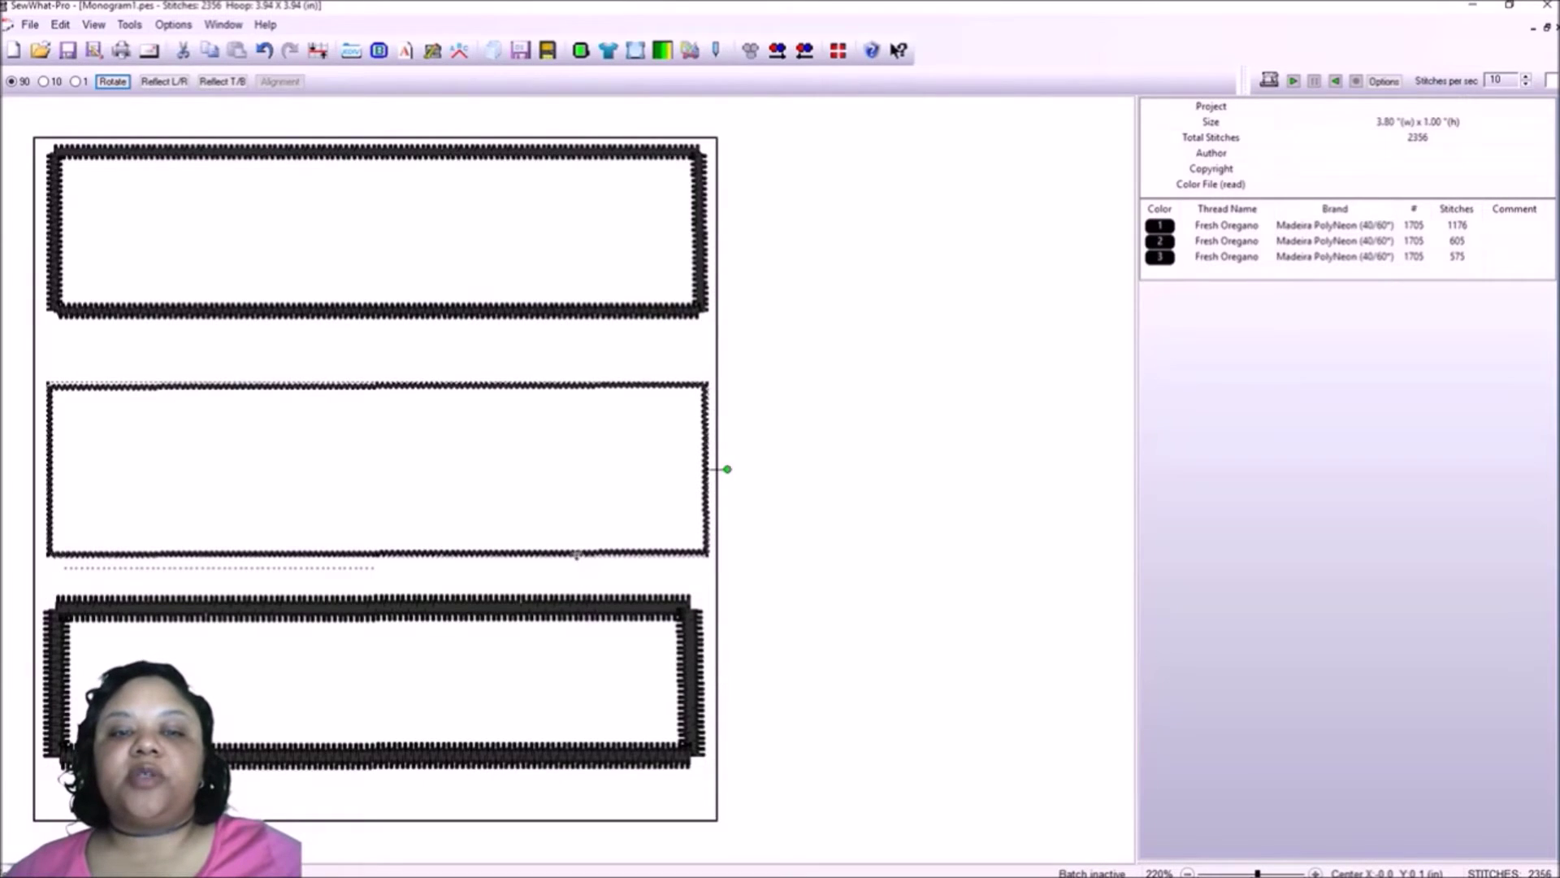
{"action": "left_click", "coordinate": [559, 316]}
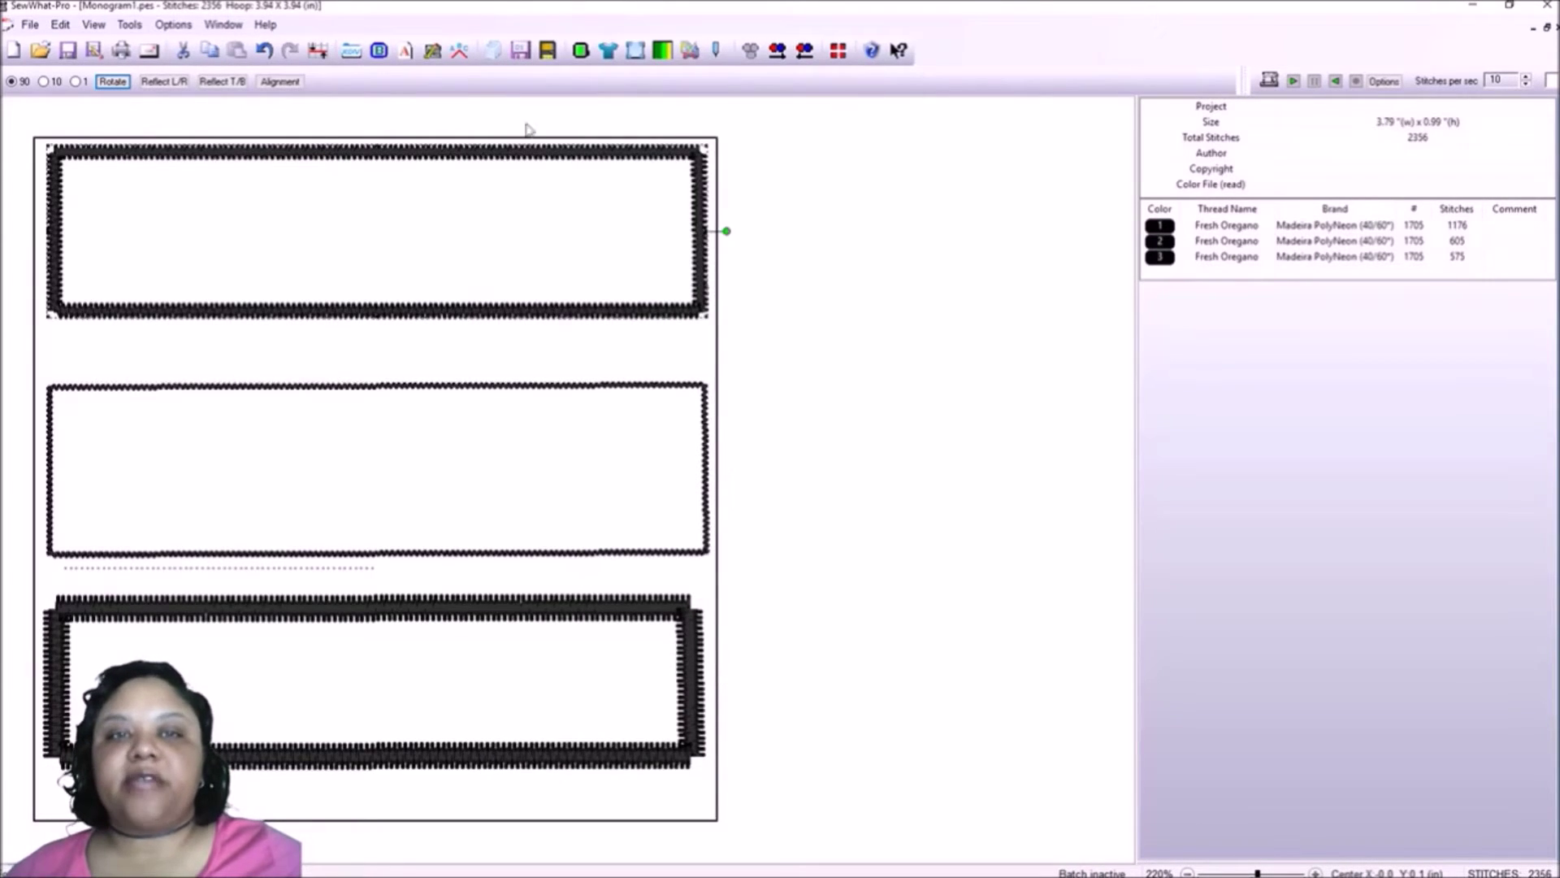
Open the Add Border Stitches settings, move them aside, then close them without adding a border.
{"action": "left_click", "coordinate": [379, 51]}
{"action": "left_click_drag", "start_coordinate": [801, 287], "coordinate": [955, 182]}
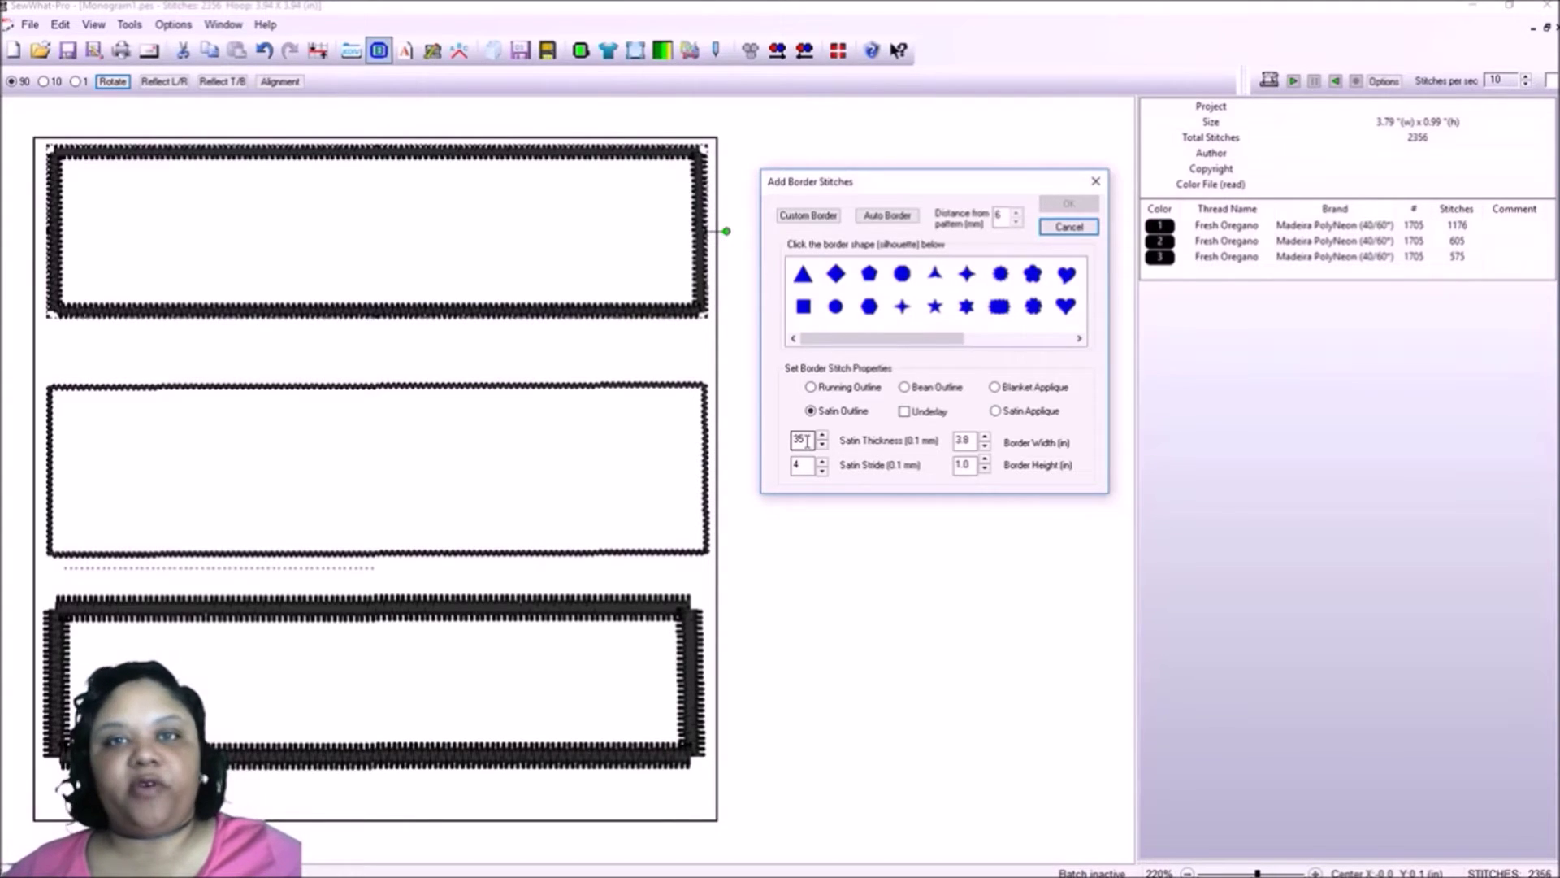
{"action": "left_click", "coordinate": [1070, 226]}
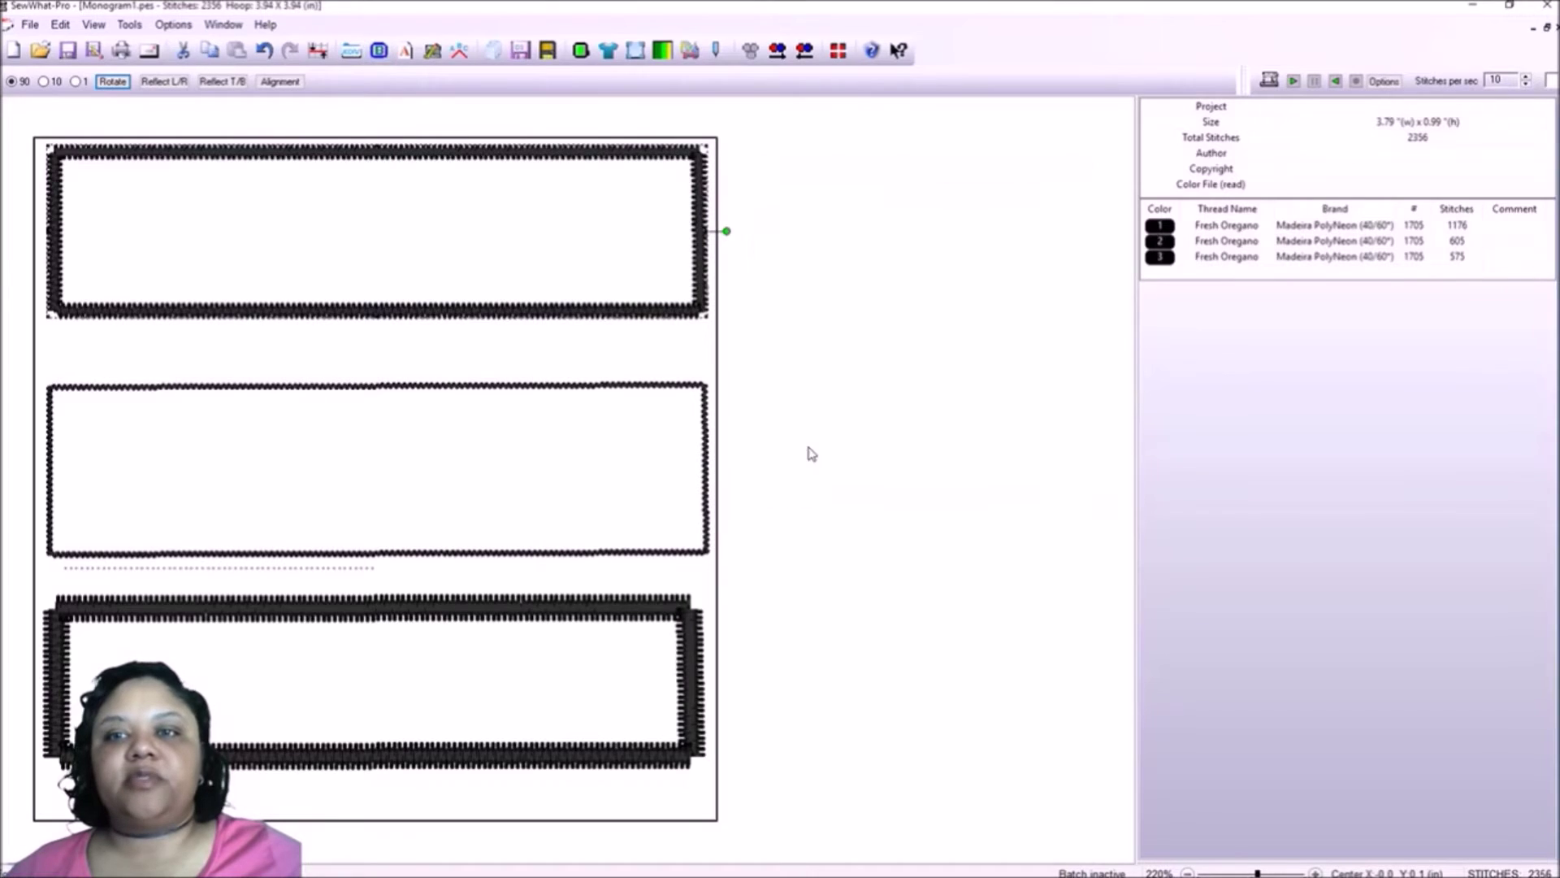
Delete the middle and bottom borders, leaving only the 1176-stitch top border.
{"action": "left_click", "coordinate": [497, 384]}
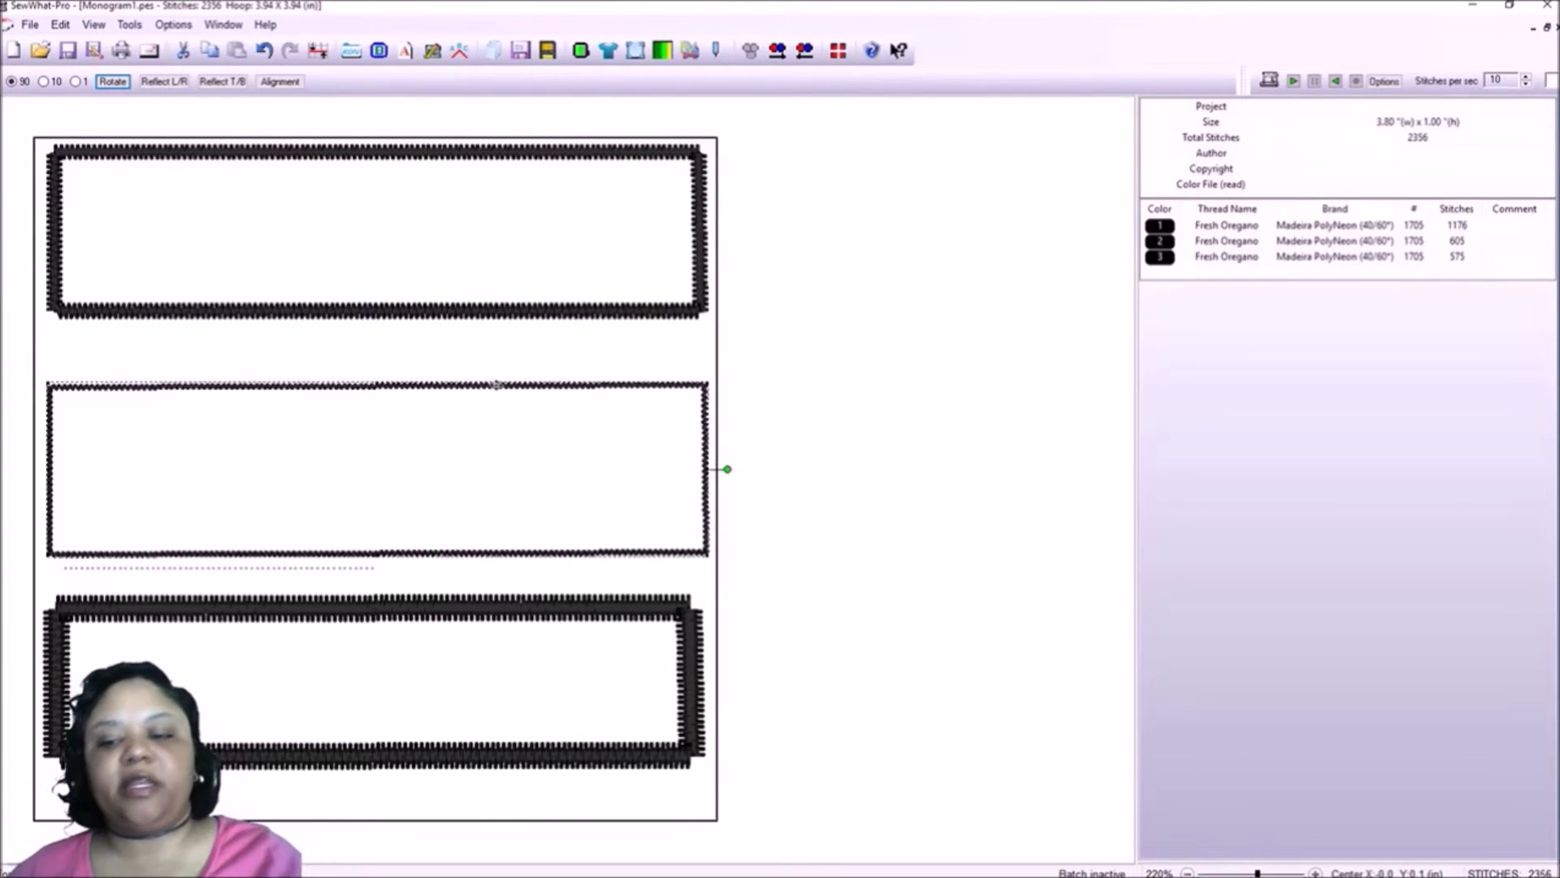
{"action": "key", "text": "Delete"}
{"action": "left_click", "coordinate": [492, 614]}
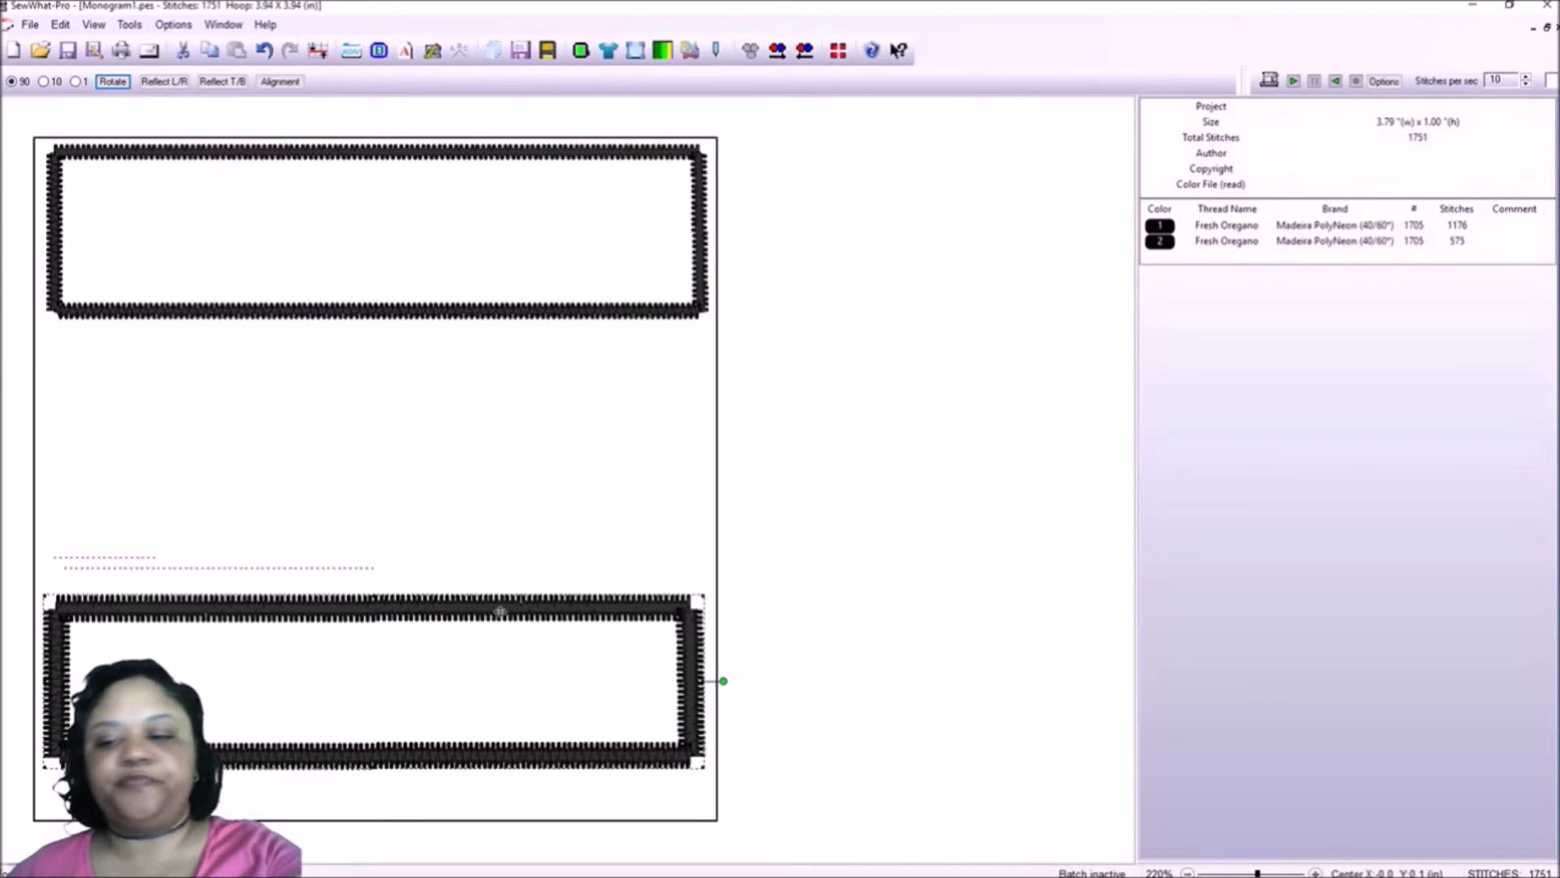
{"action": "key", "text": "Delete"}
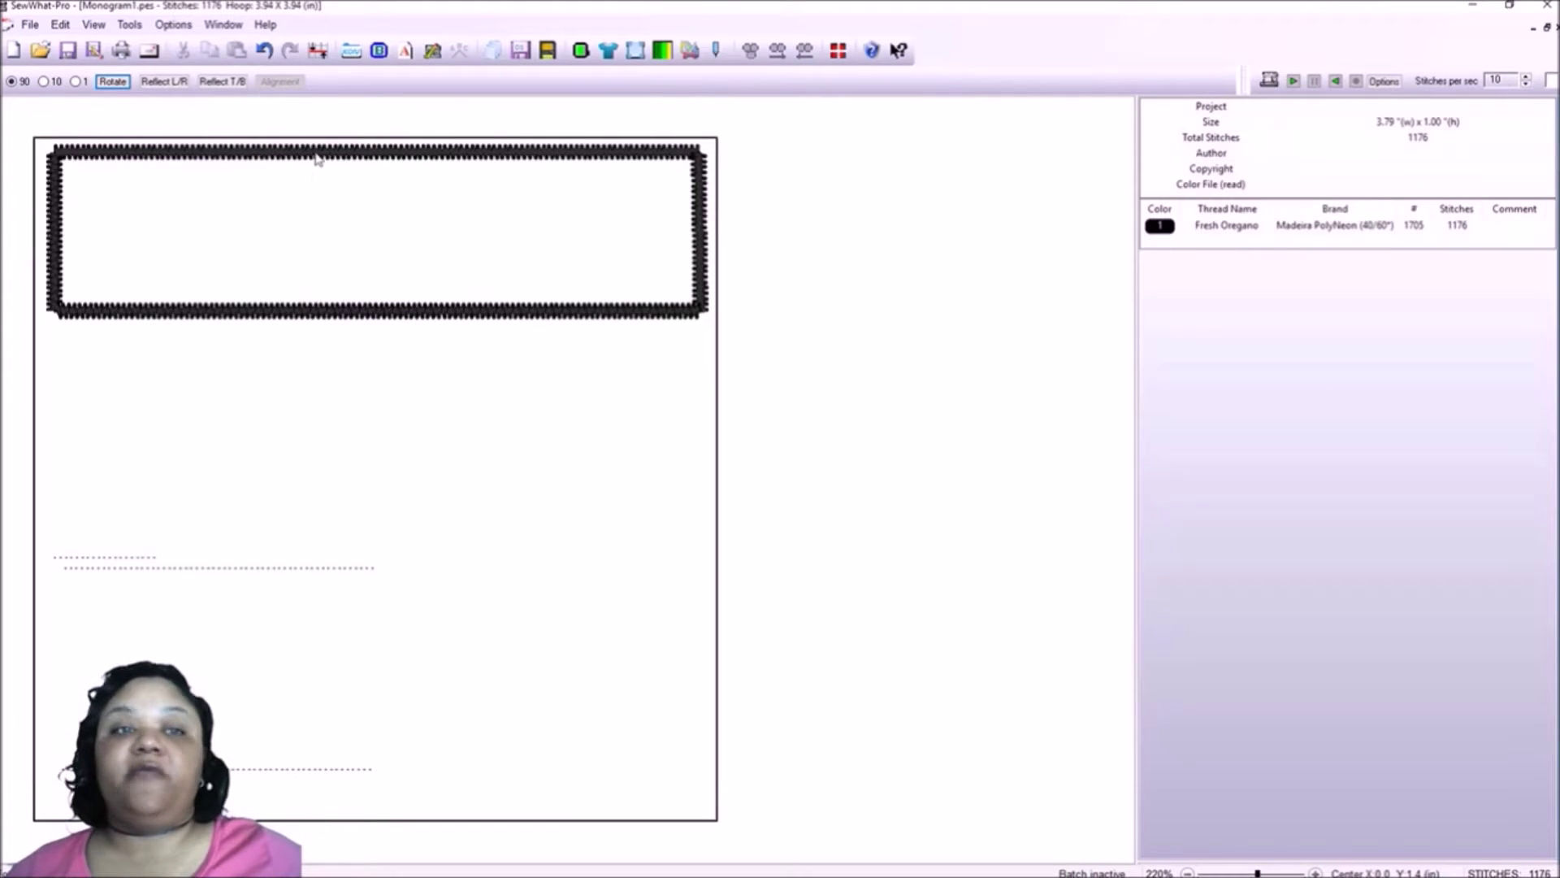
Add a 117-stitch square zigzag satin border with Satin Stride 20.
{"action": "left_click", "coordinate": [379, 51]}
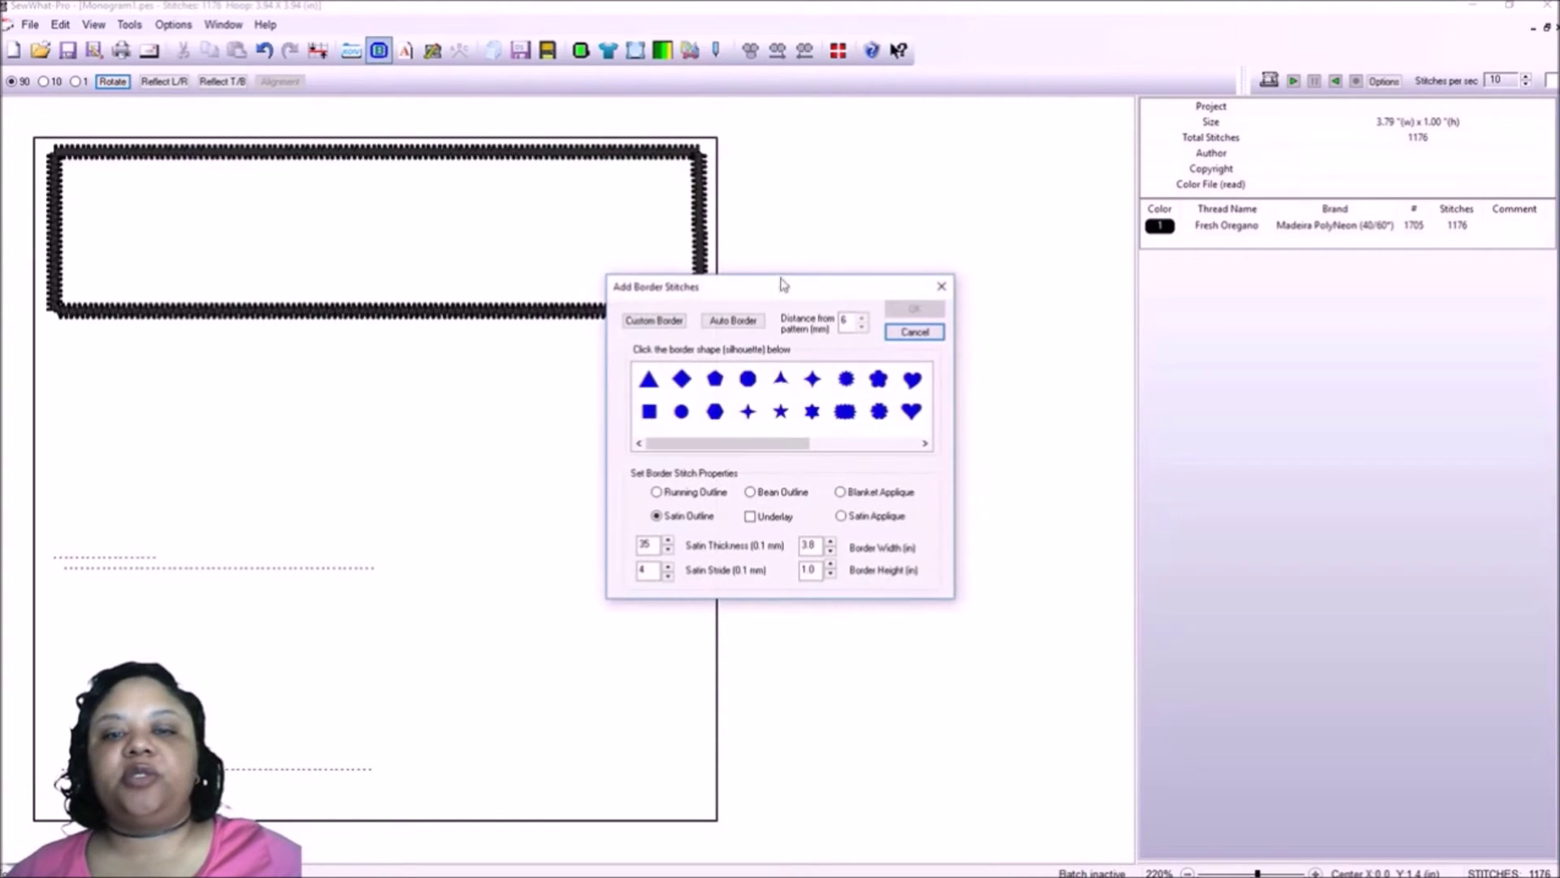
{"action": "left_click_drag", "start_coordinate": [776, 292], "coordinate": [916, 209]}
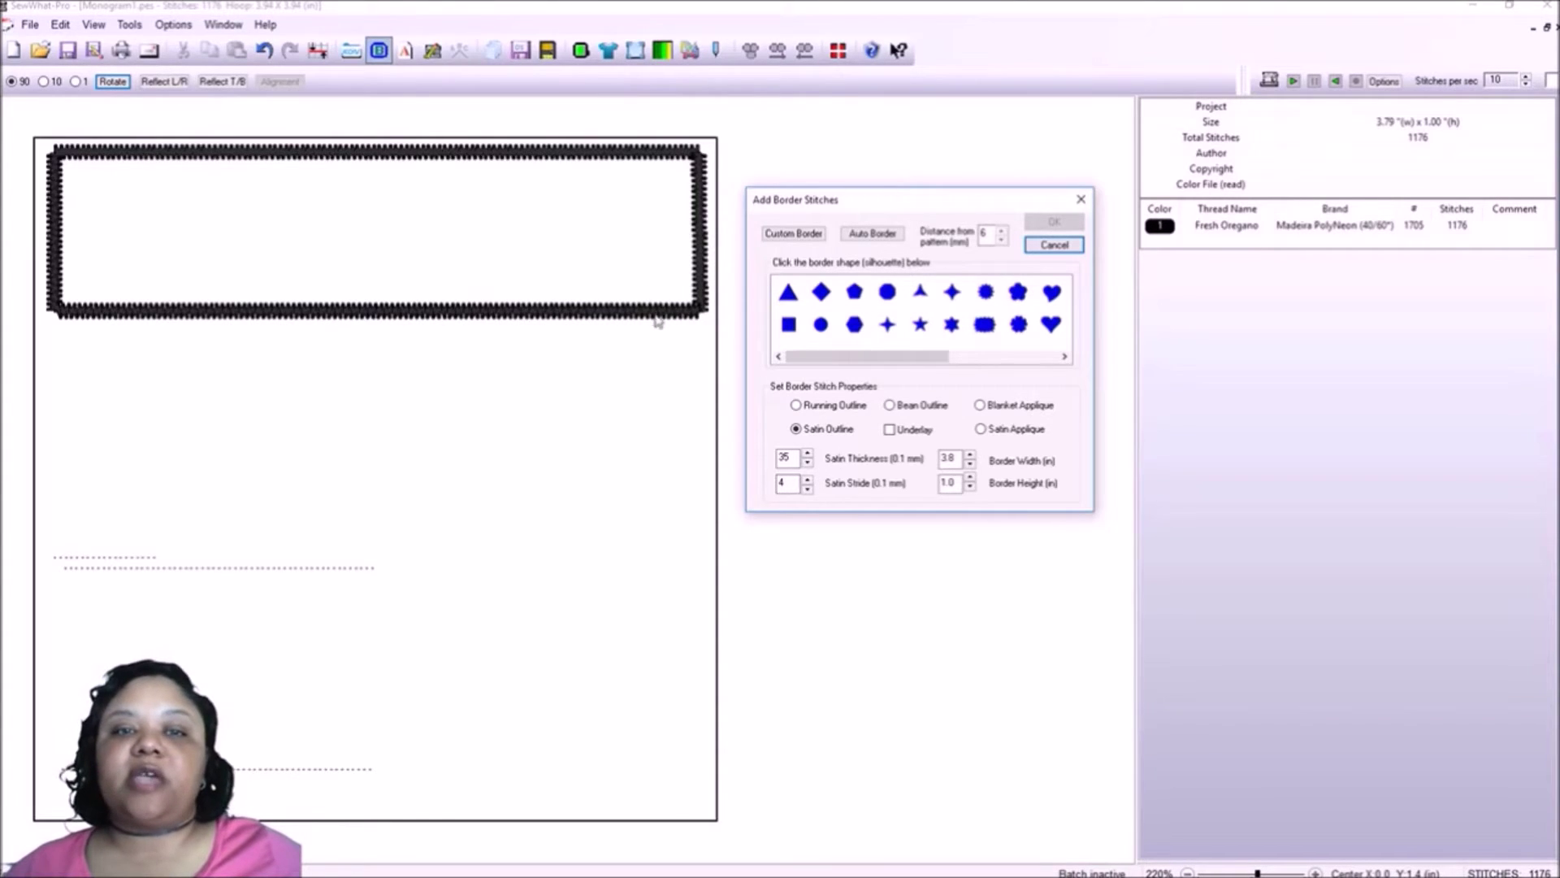
{"action": "double_click", "coordinate": [785, 483]}
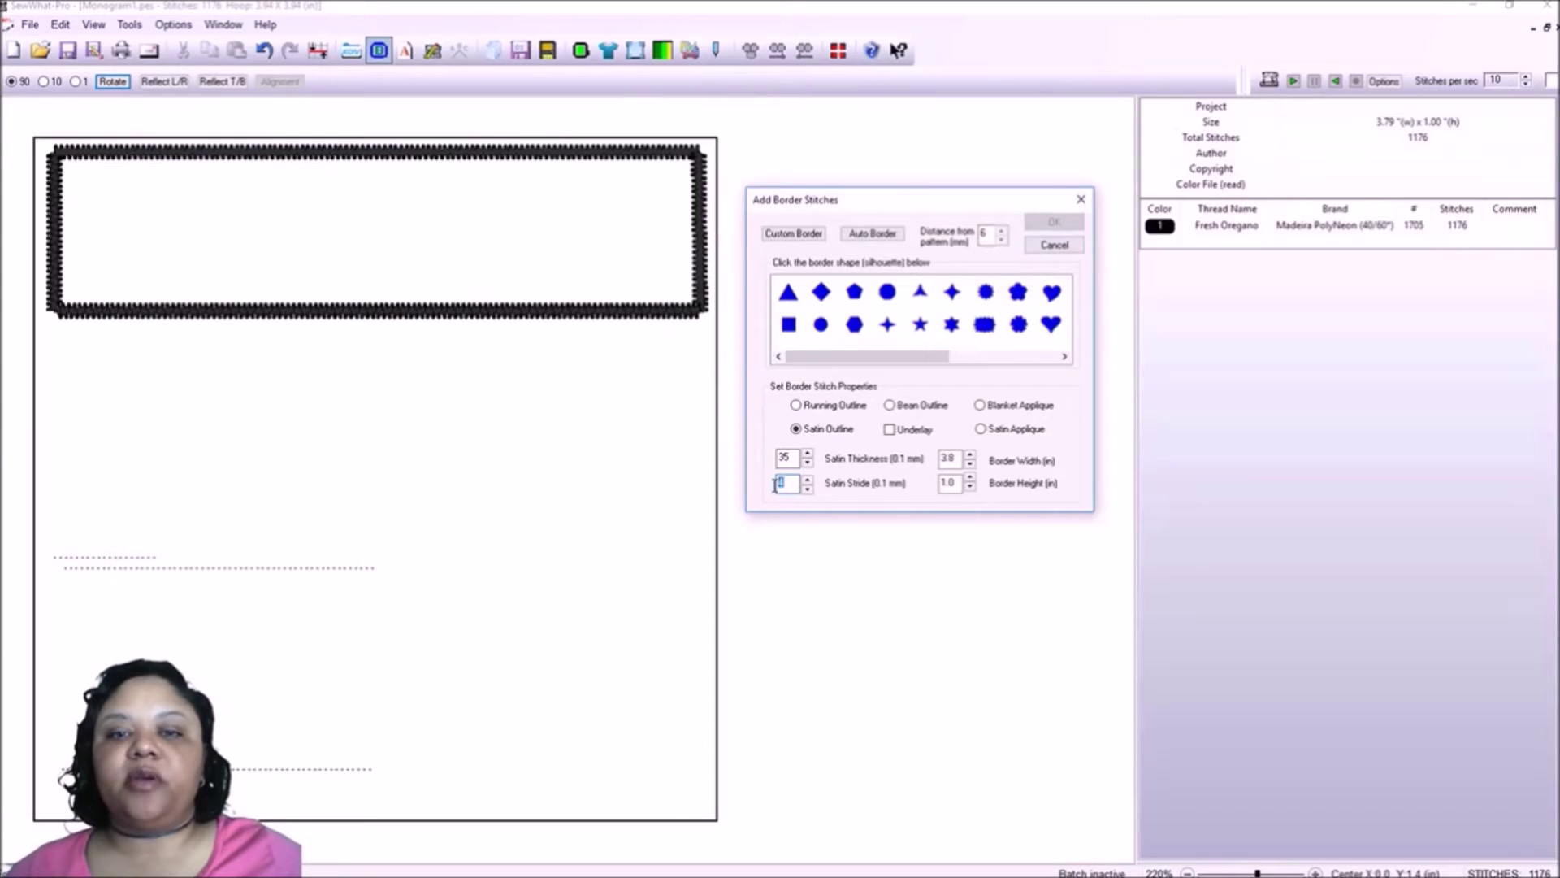
{"action": "type", "text": "2"}
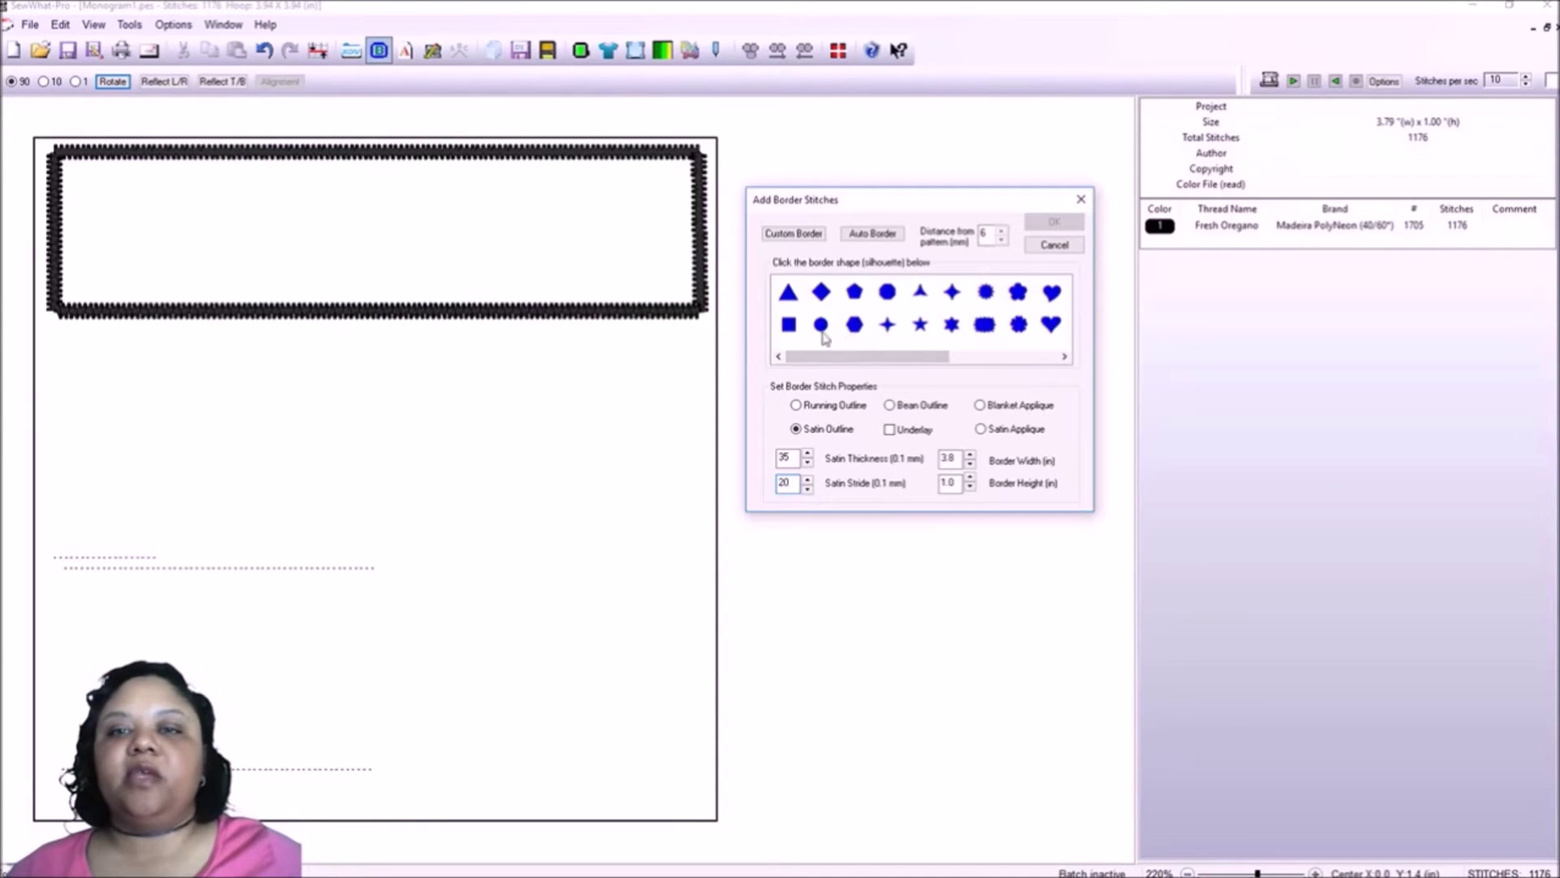
{"action": "left_click", "coordinate": [790, 327]}
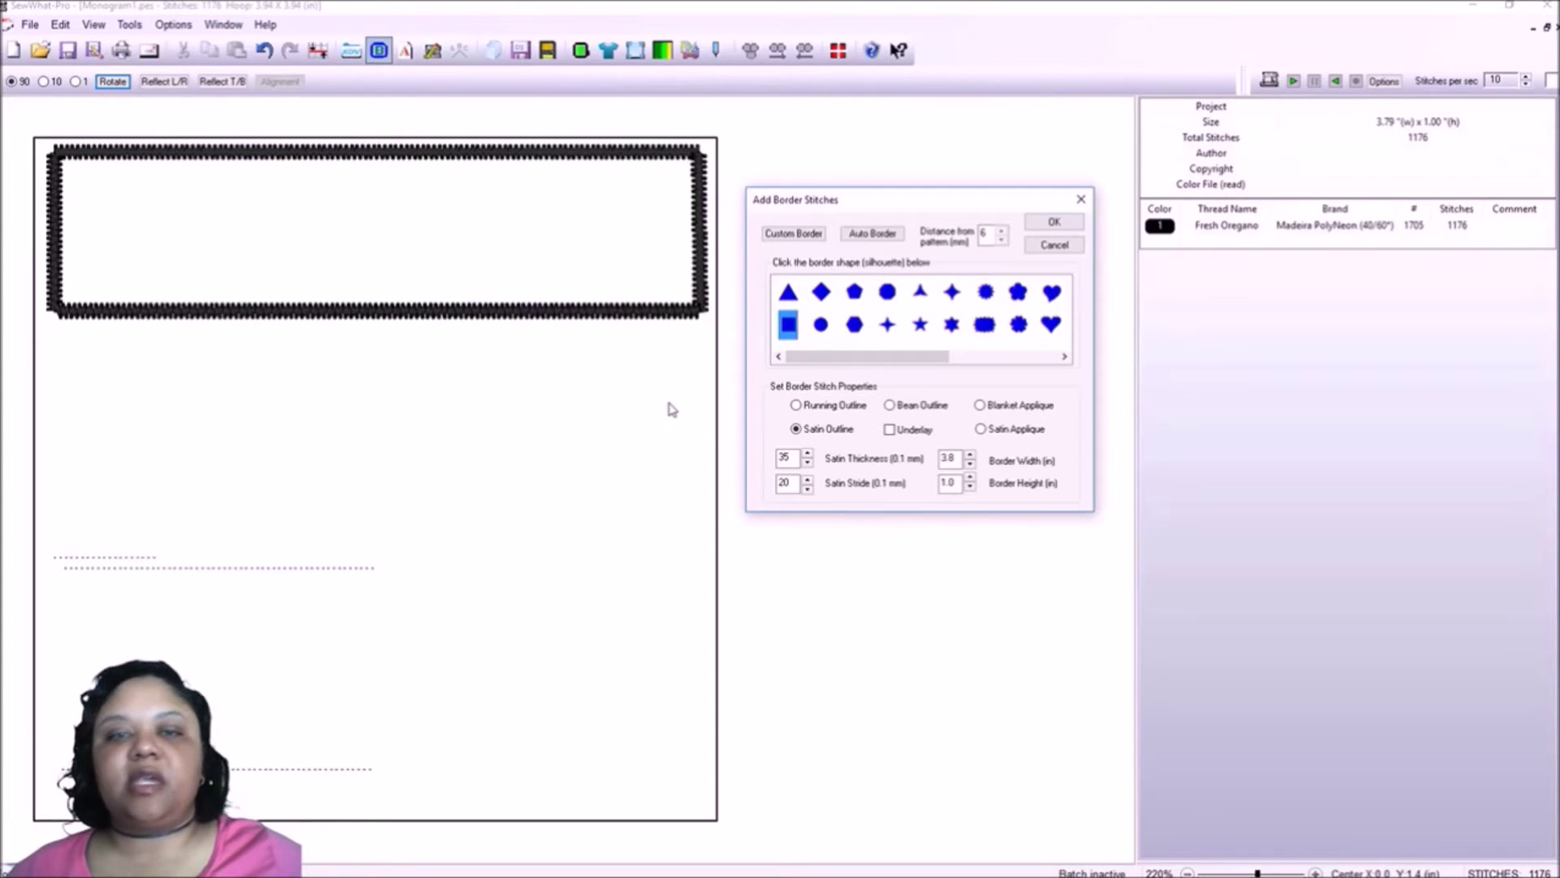
{"action": "left_click", "coordinate": [1056, 227]}
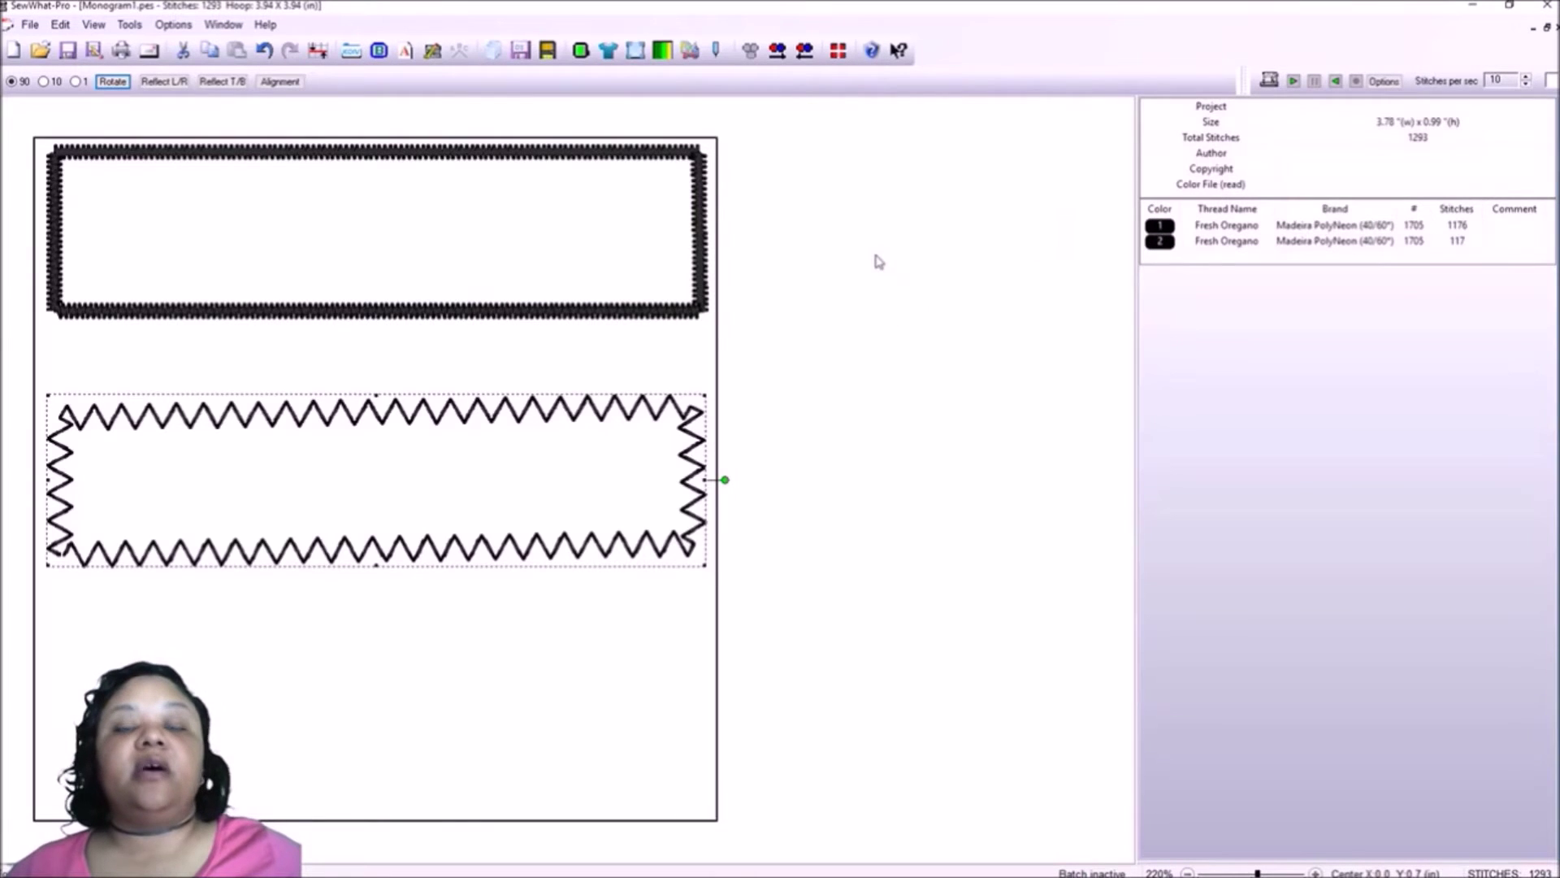
Nudge the zigzag border up beneath the top border and deselect it.
{"action": "mouse_move", "coordinate": [569, 402]}
{"action": "left_mouse_down"}
{"action": "mouse_move", "coordinate": [568, 358]}
{"action": "mouse_move", "coordinate": [601, 379]}
{"action": "mouse_move", "coordinate": [567, 383]}
{"action": "left_mouse_up"}
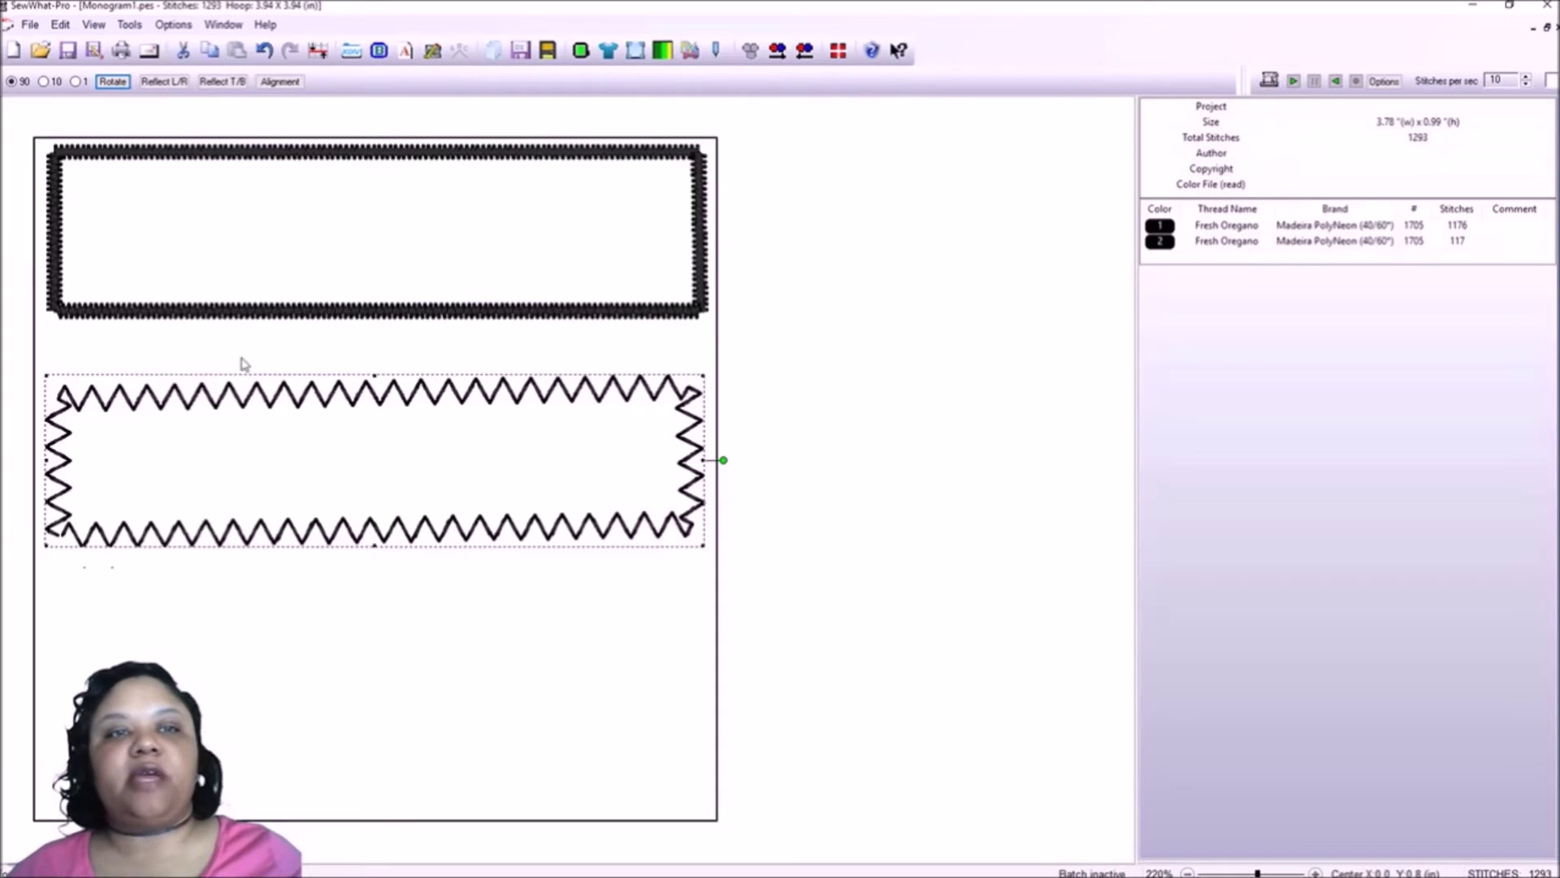
{"action": "left_click", "coordinate": [303, 681]}
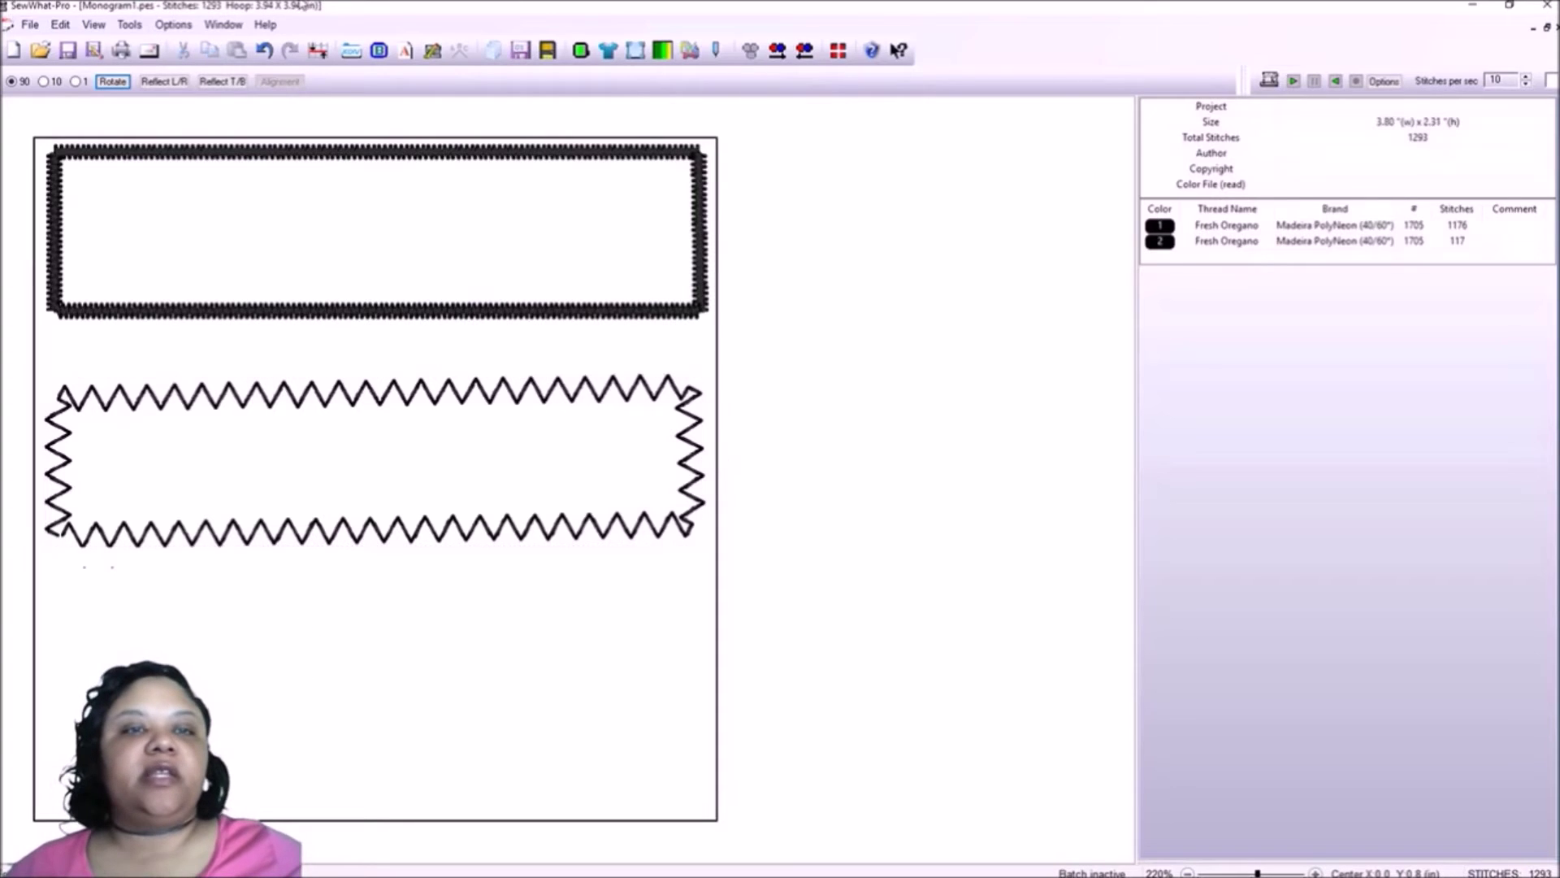
Add a square satin border with satin stride 1 and drag it toward the hoop's bottom.
{"action": "left_click", "coordinate": [380, 51]}
{"action": "left_click_drag", "start_coordinate": [817, 291], "coordinate": [954, 211]}
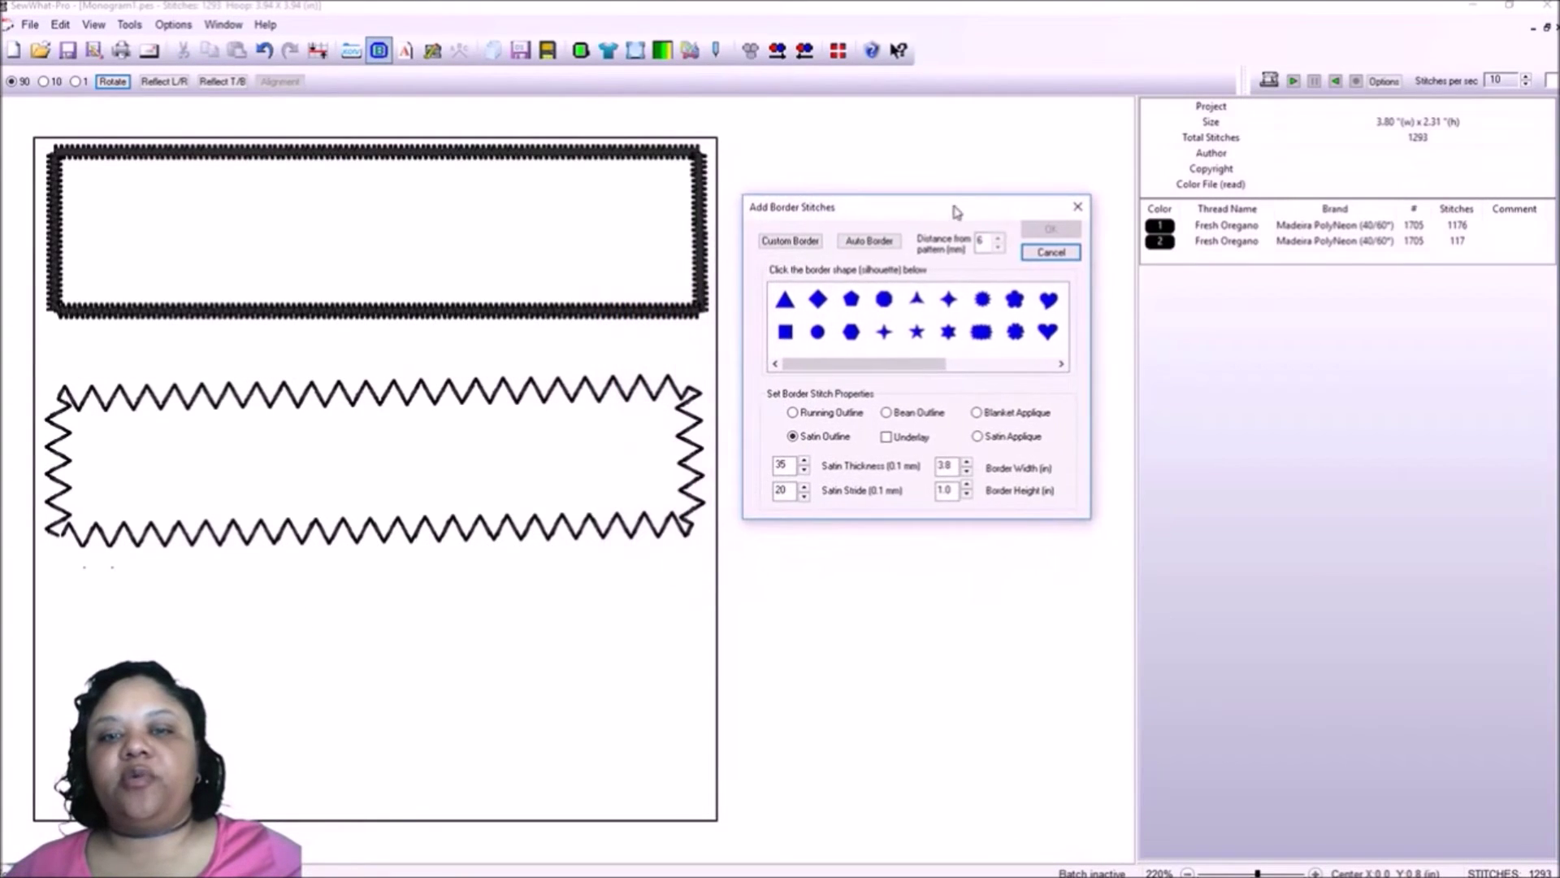
{"action": "double_click", "coordinate": [782, 490]}
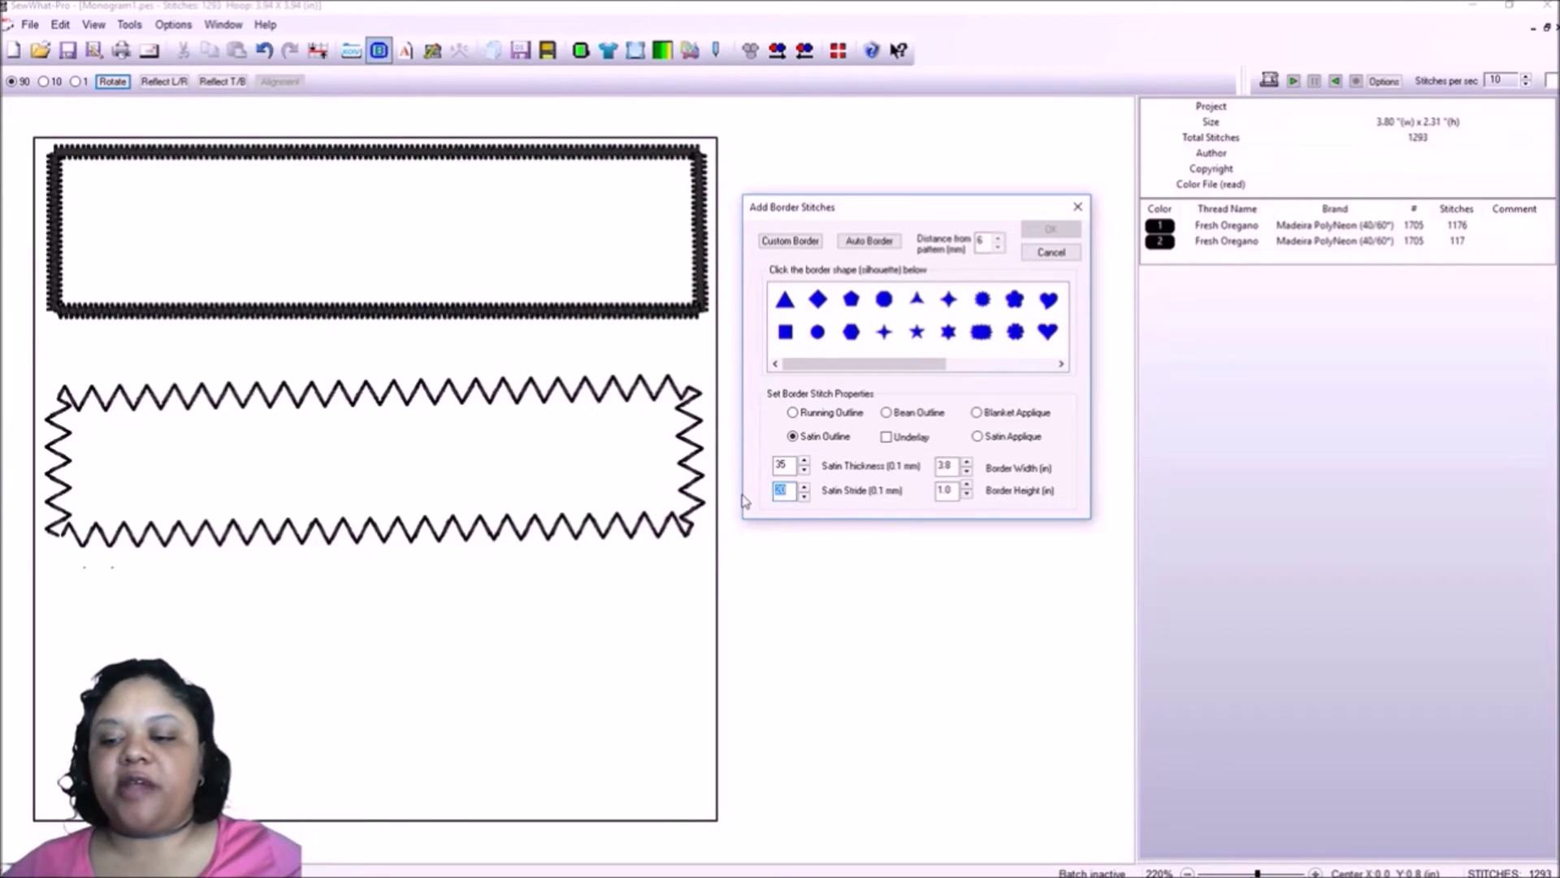
{"action": "type", "text": "1"}
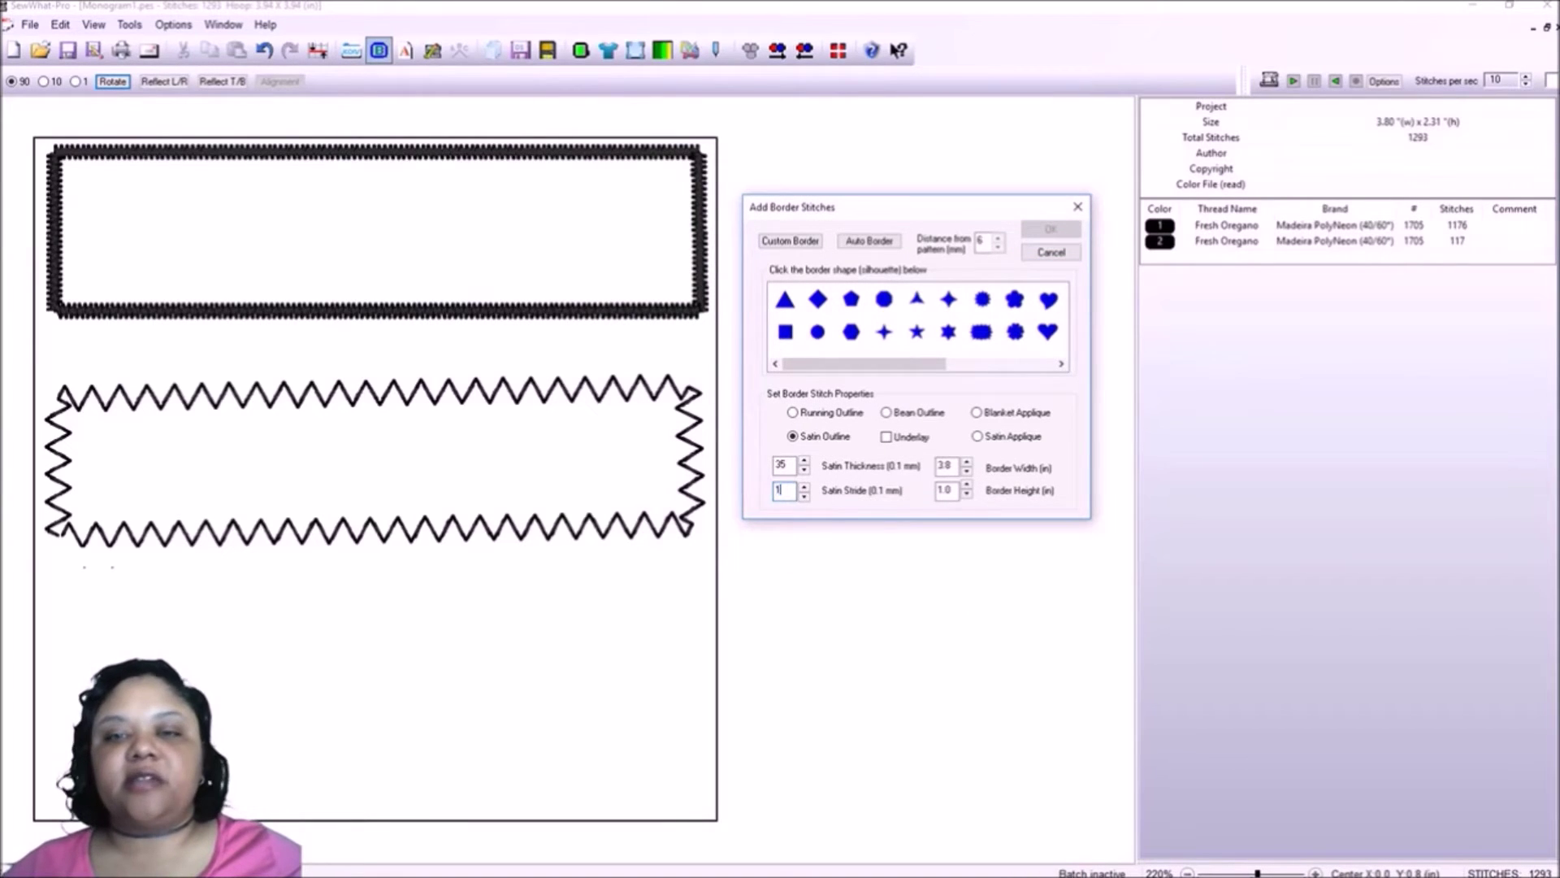
{"action": "left_click", "coordinate": [785, 332]}
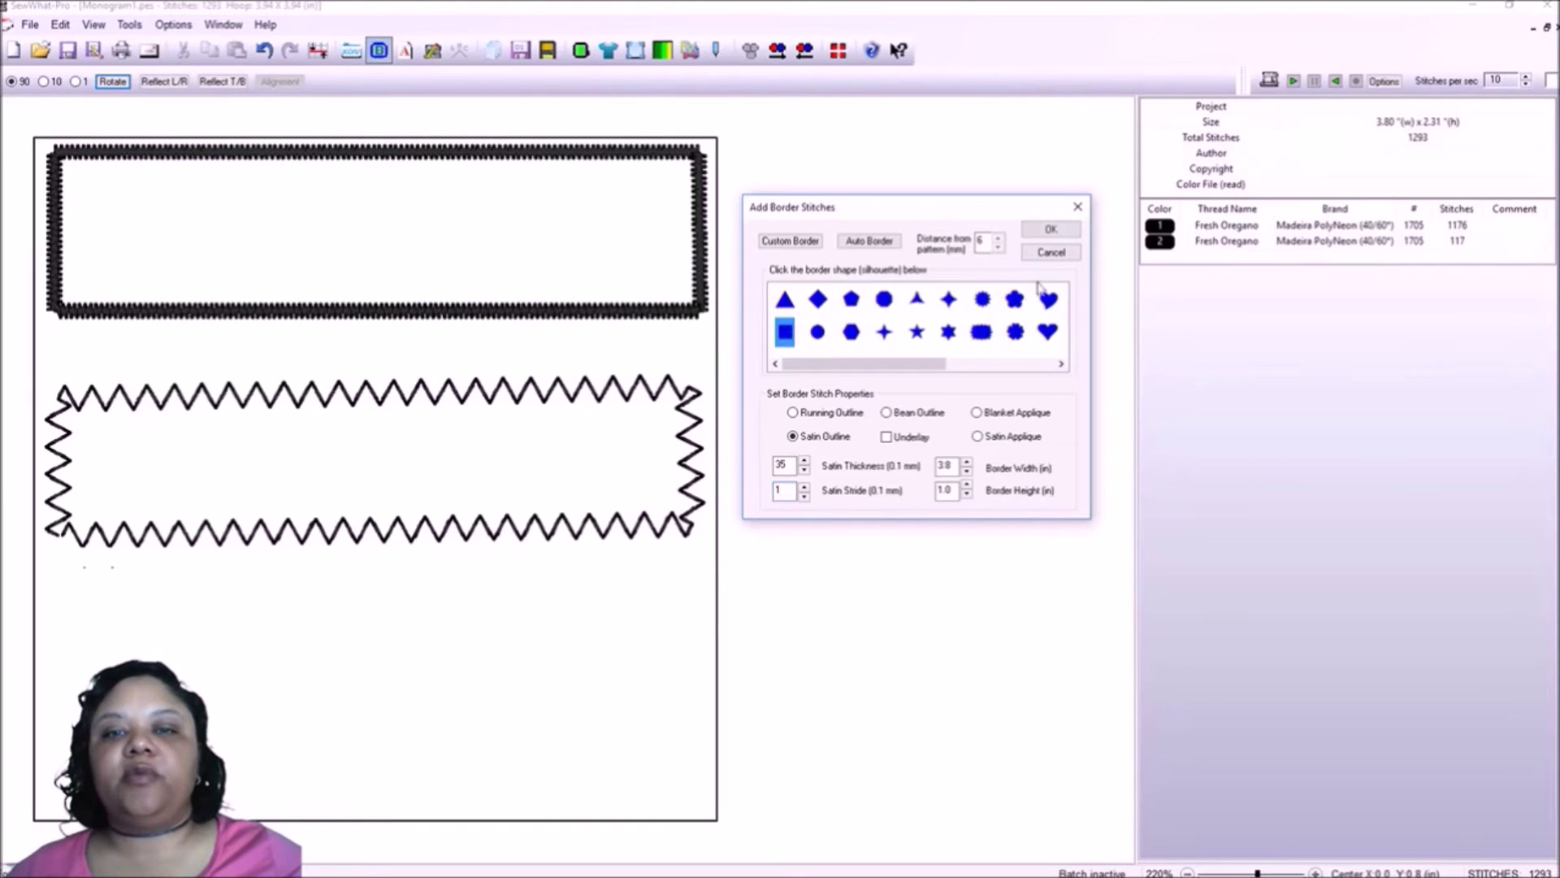
{"action": "left_click", "coordinate": [1049, 233]}
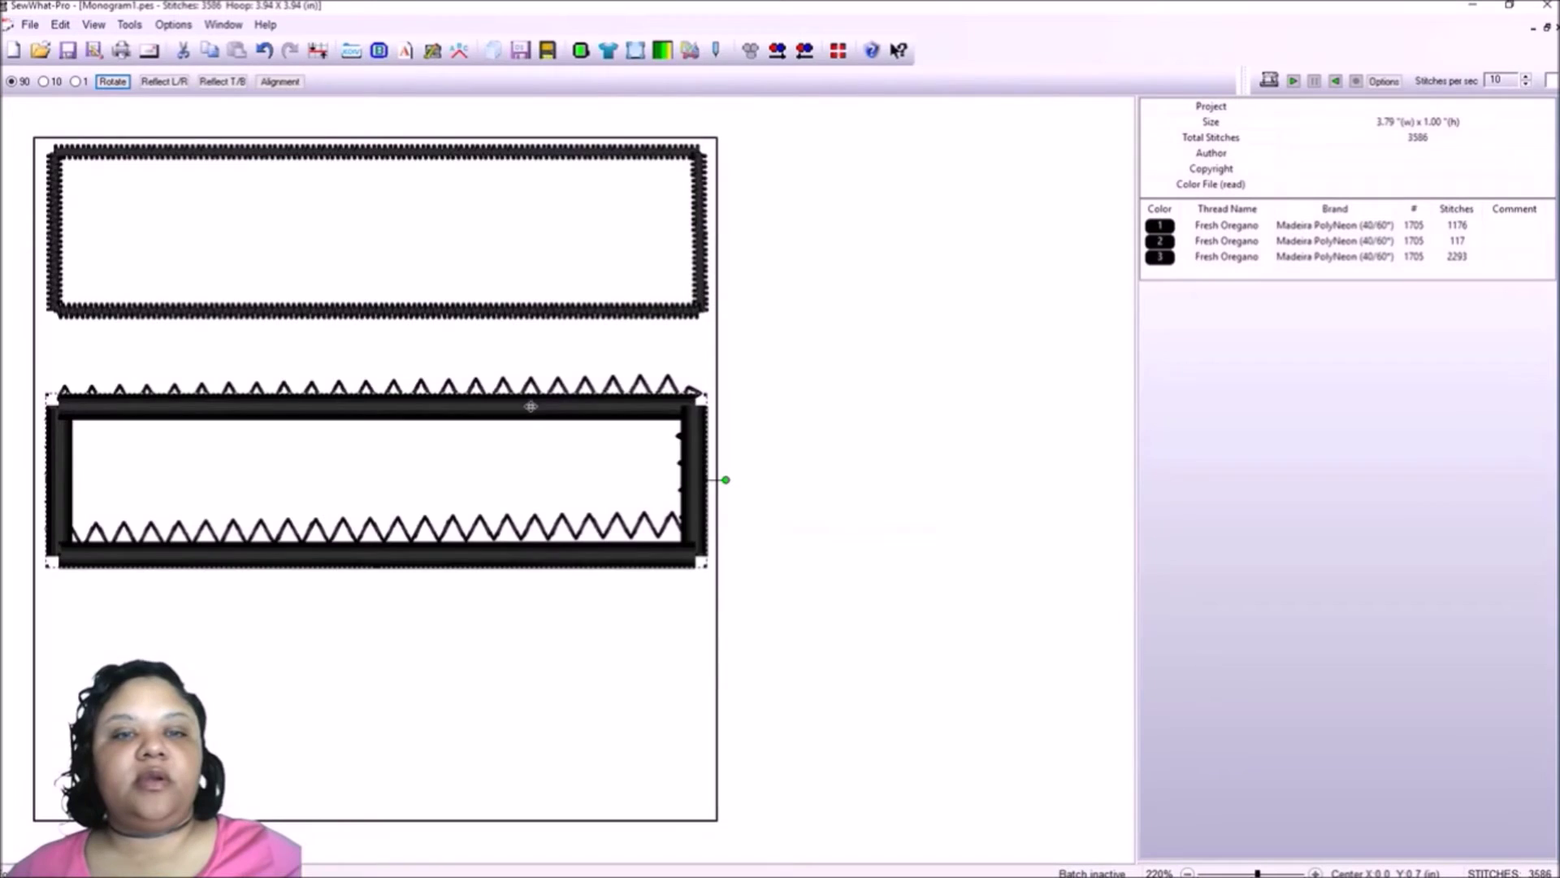
{"action": "left_click_drag", "start_coordinate": [528, 406], "coordinate": [530, 626]}
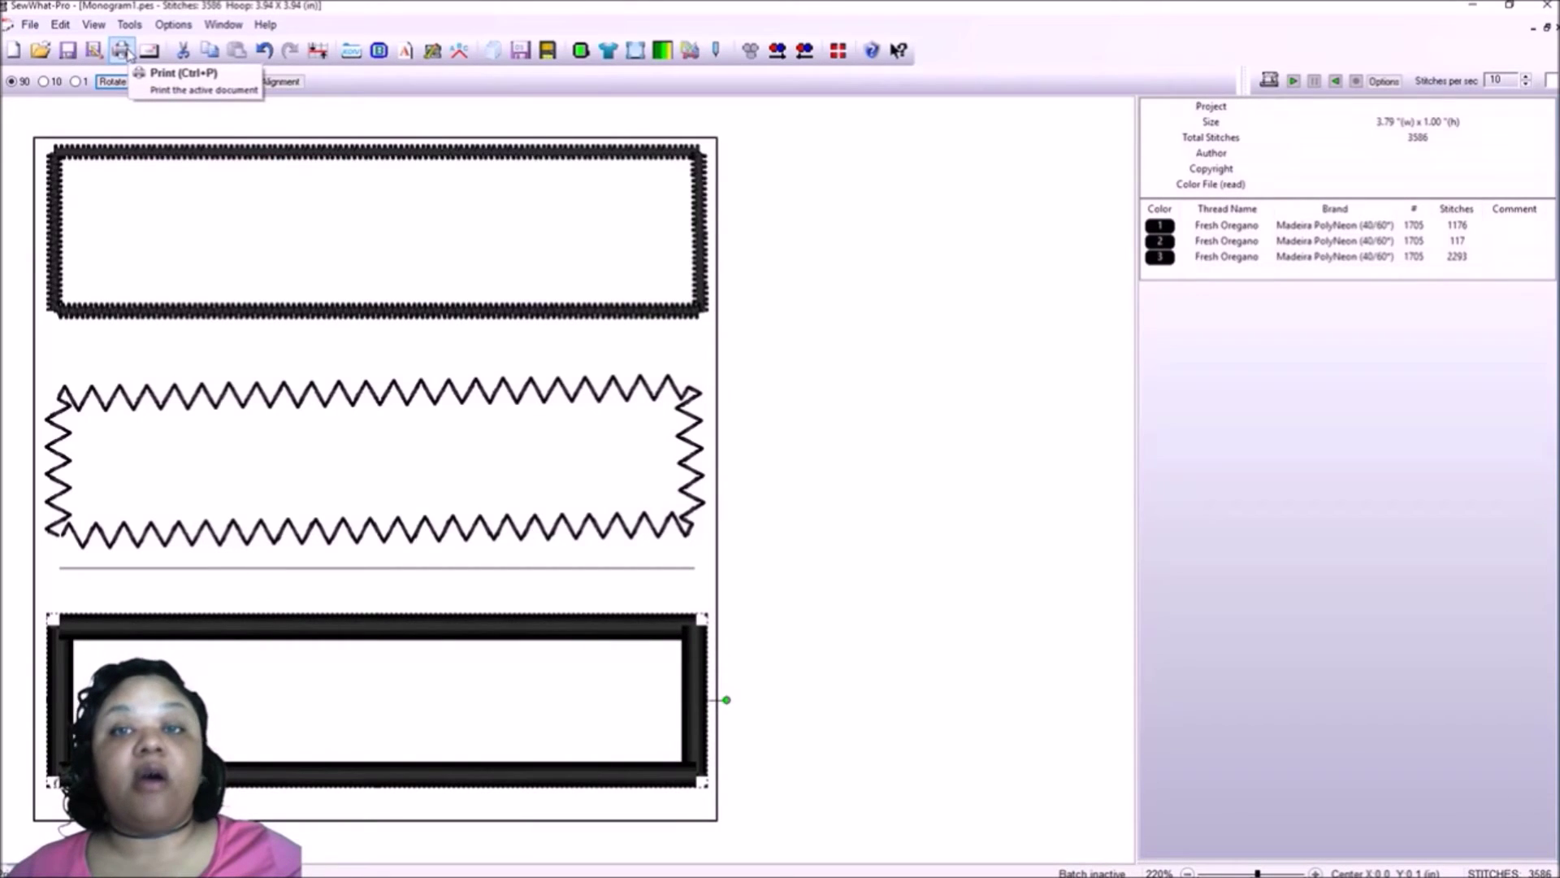
Turn off View > Texture, select the top satin border and isolate thread colour 1.
{"action": "left_click", "coordinate": [93, 25]}
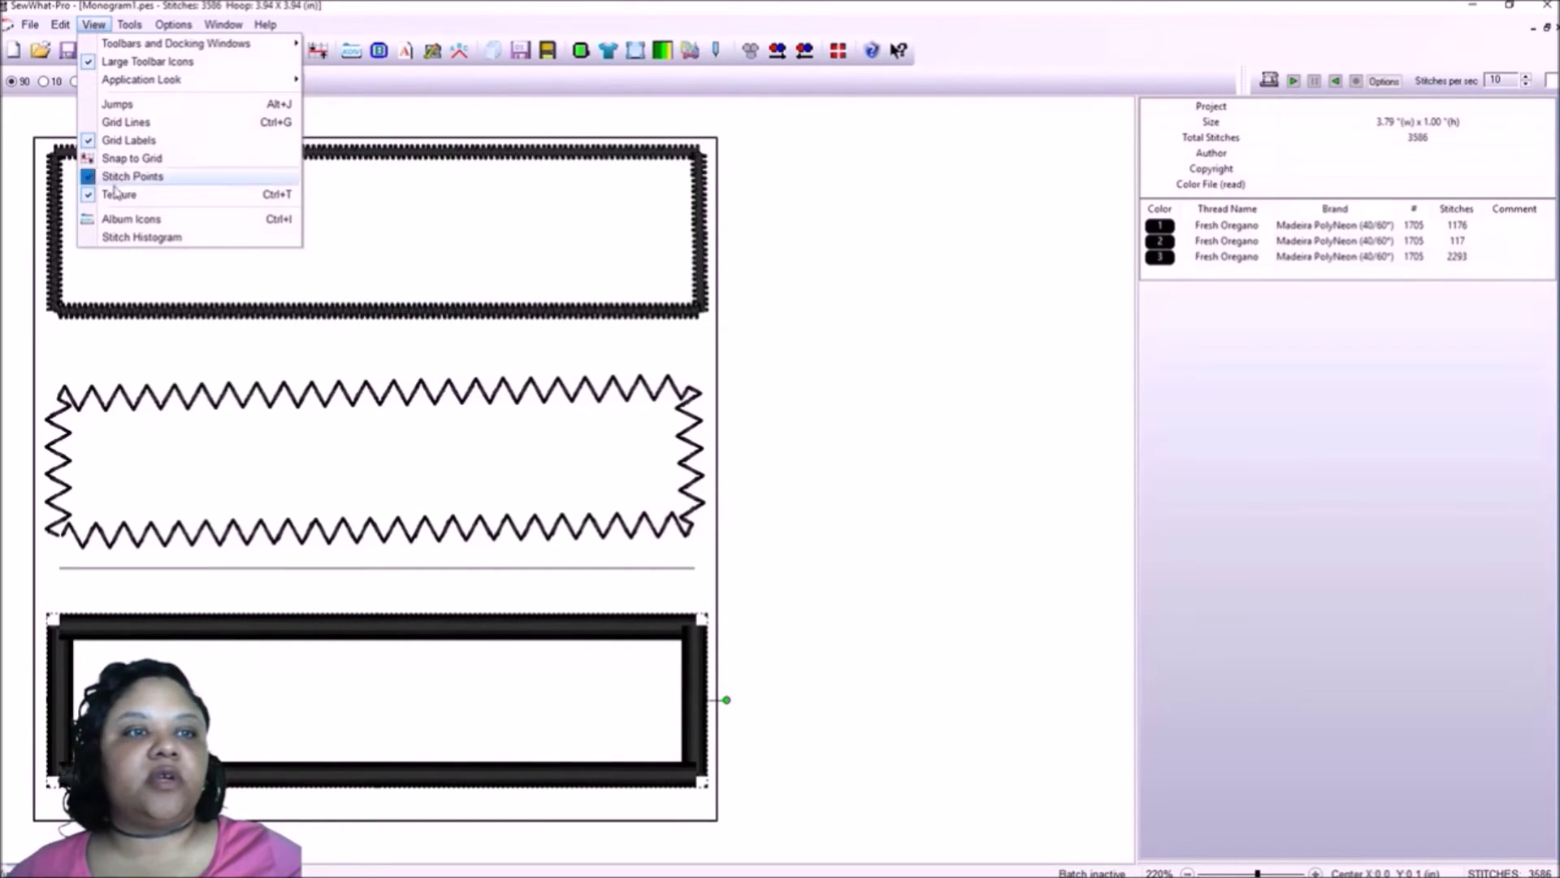
{"action": "left_click", "coordinate": [118, 194]}
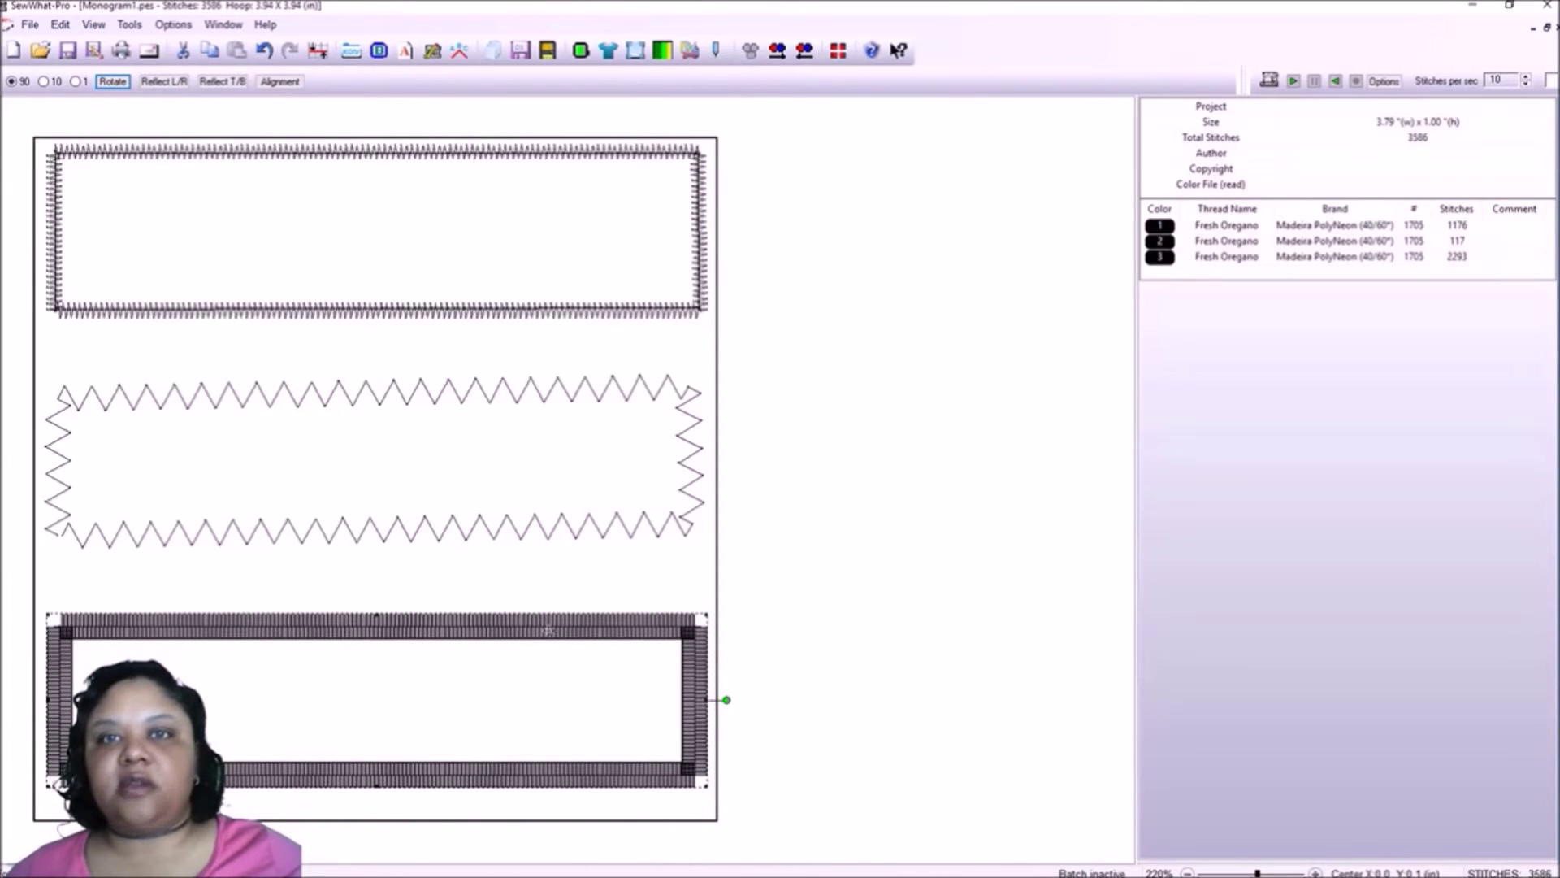
{"action": "left_click", "coordinate": [555, 304]}
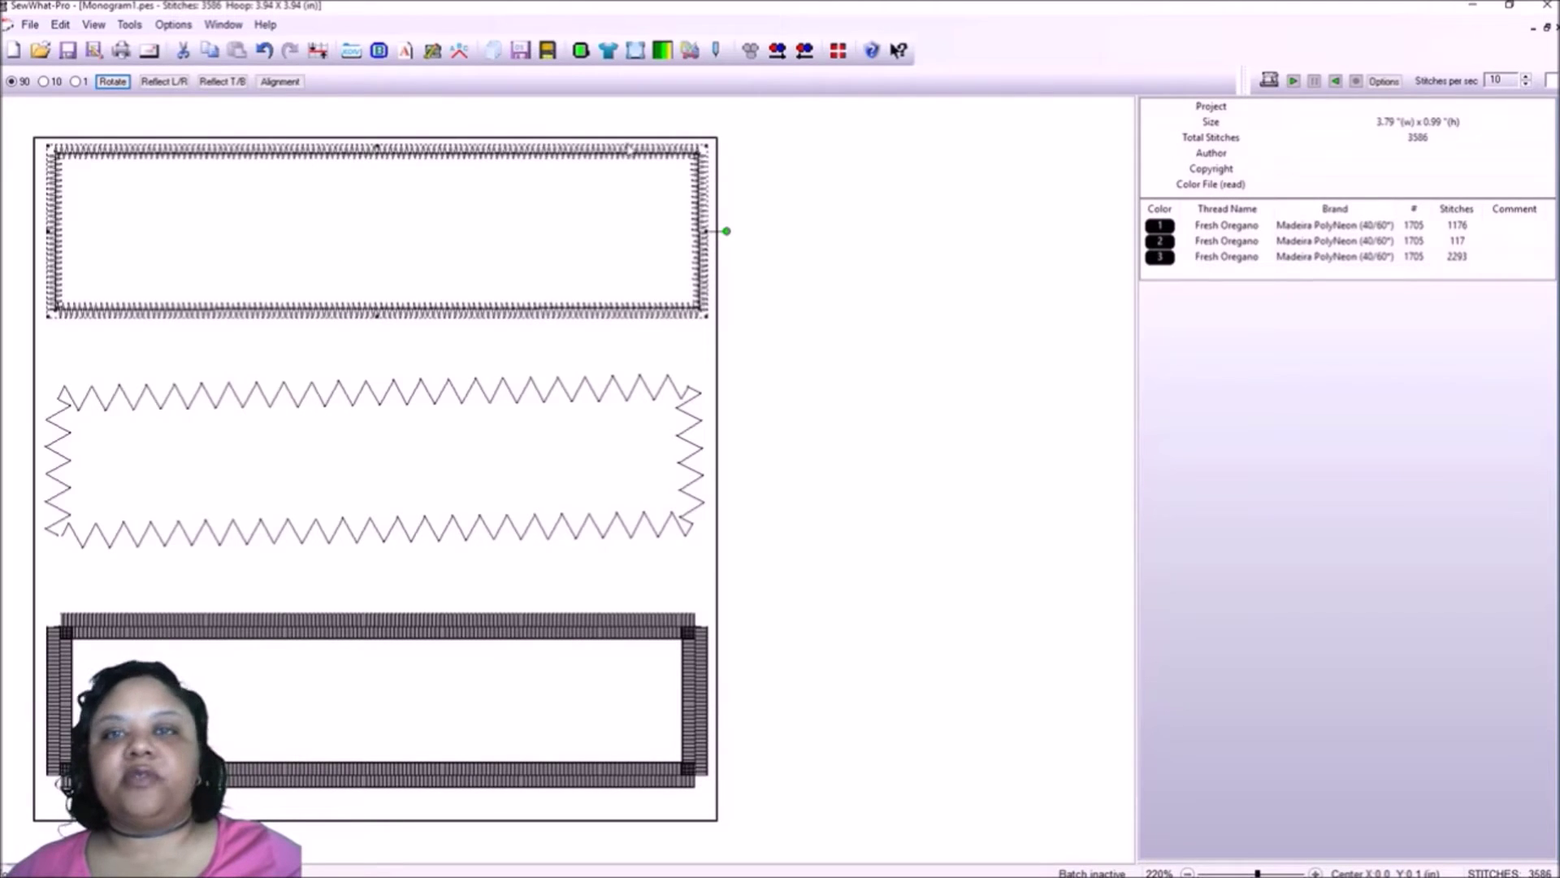
{"action": "left_click", "coordinate": [1149, 229]}
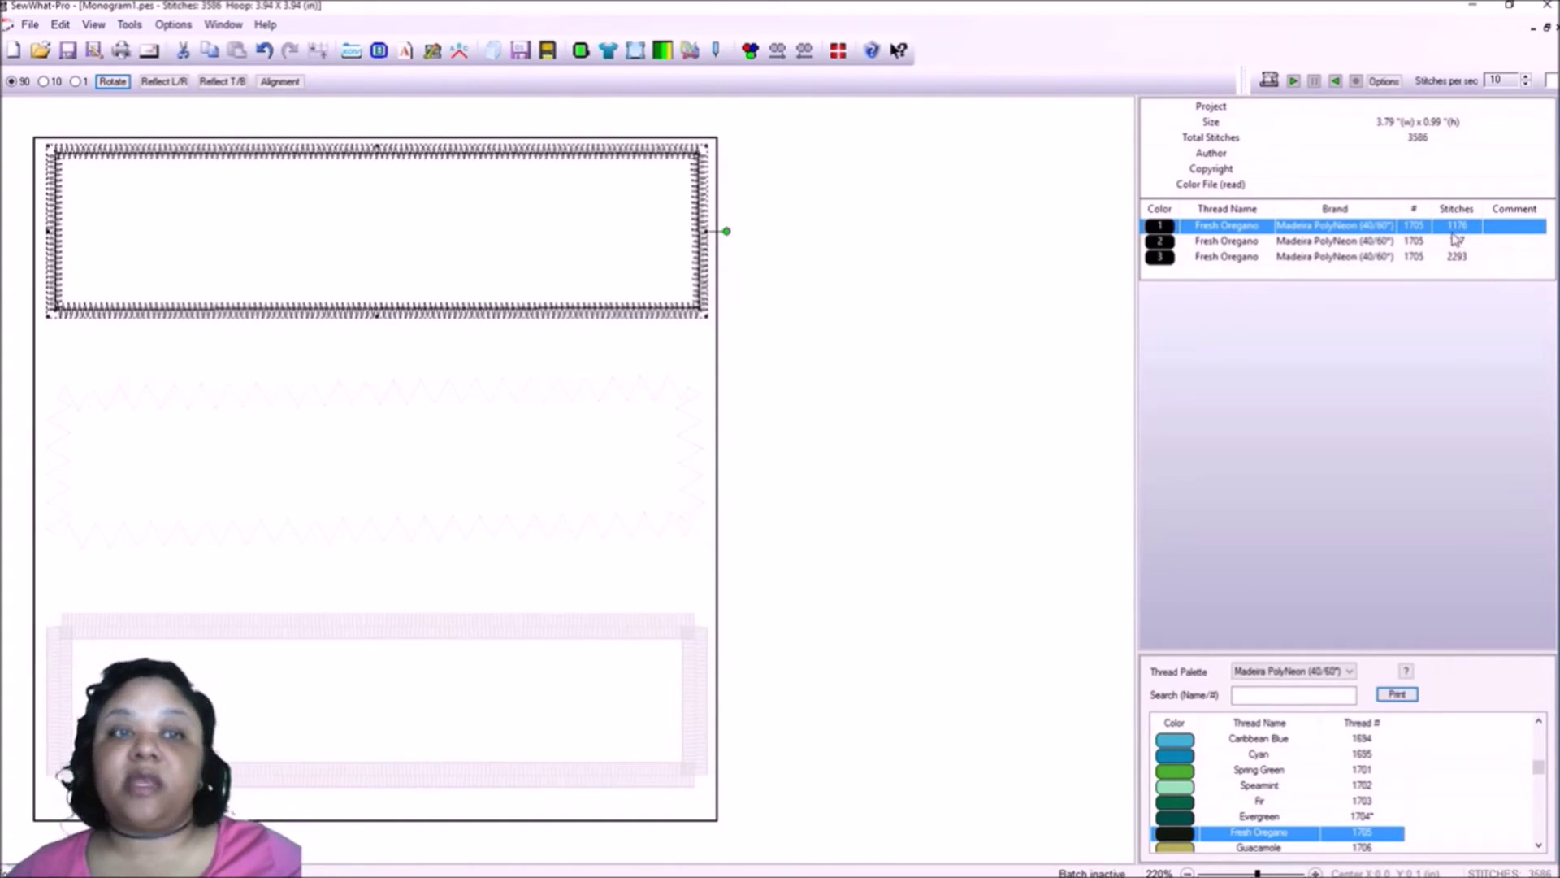
Isolate thread colours 2 and 3 (zigzag and bottom borders), then deselect to restore the view.
{"action": "left_click", "coordinate": [1168, 244]}
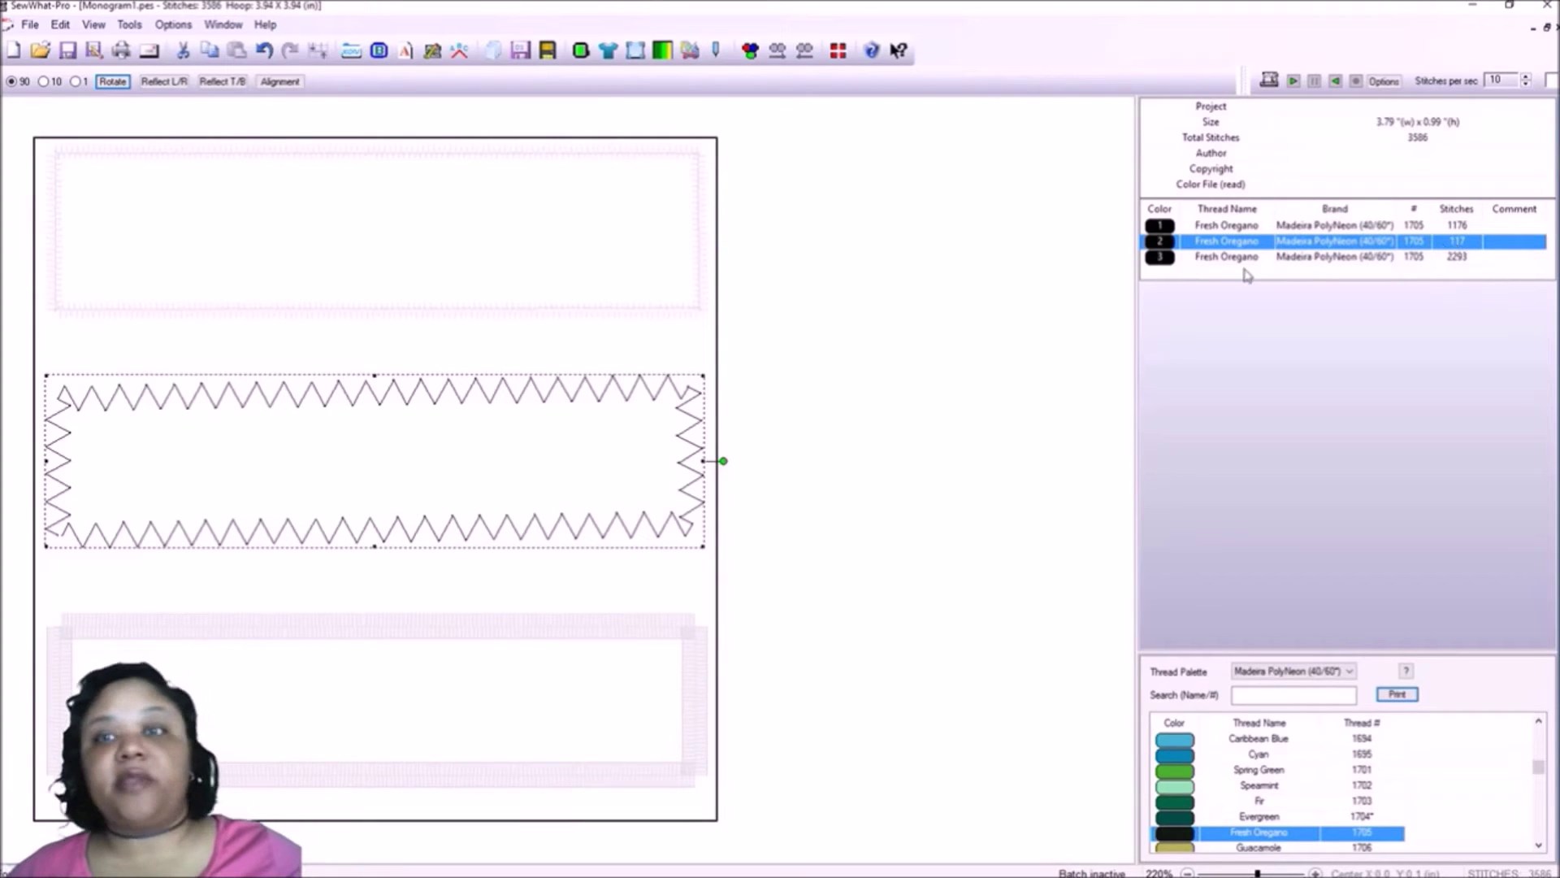
{"action": "left_click", "coordinate": [1164, 260]}
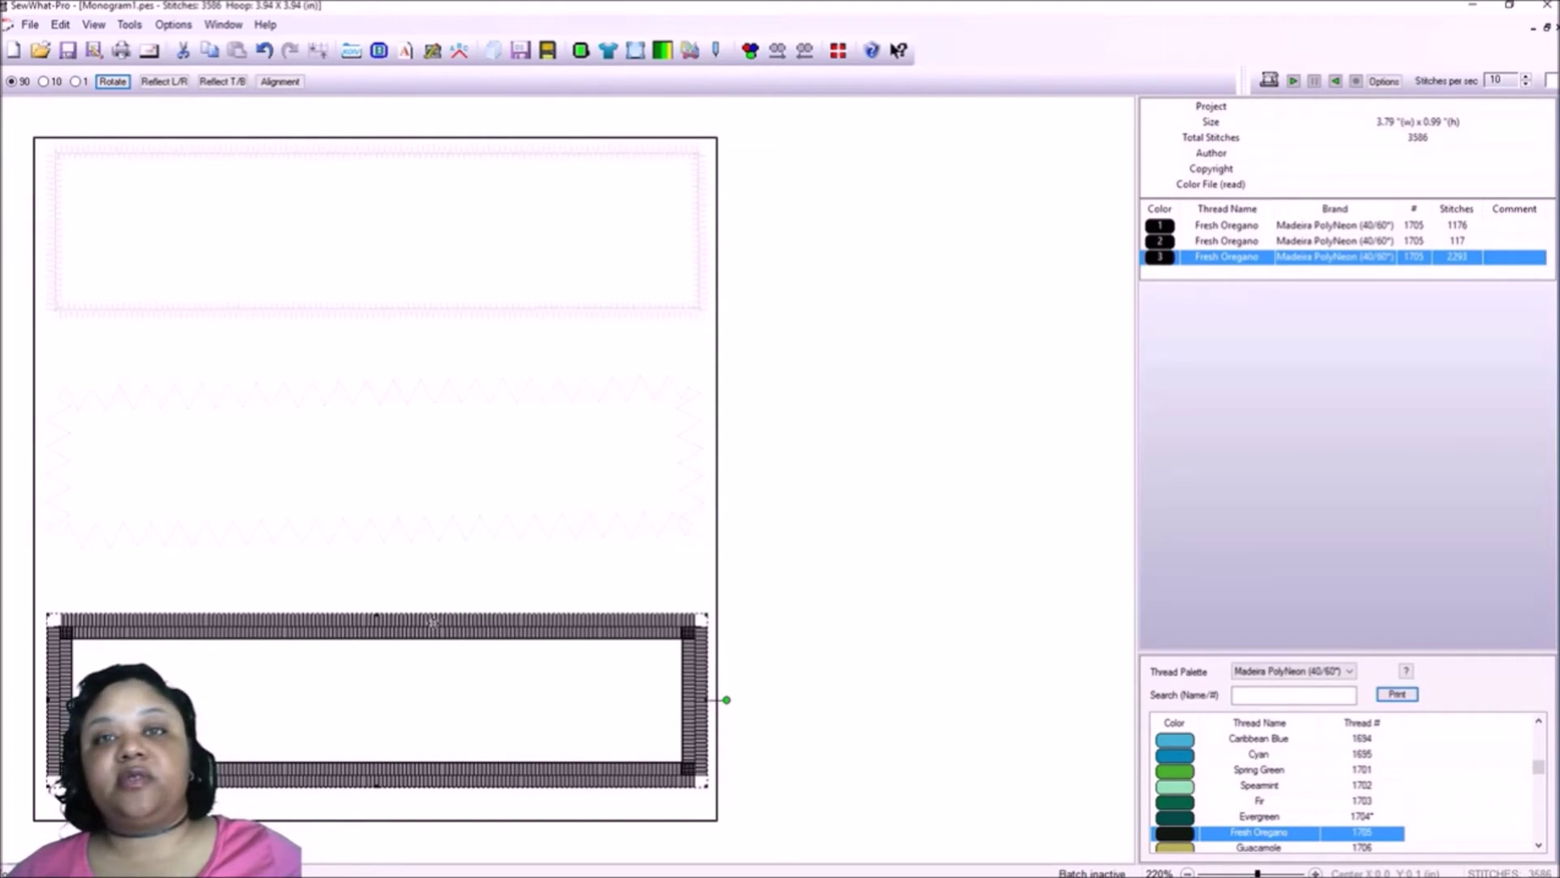
{"action": "left_click", "coordinate": [467, 553]}
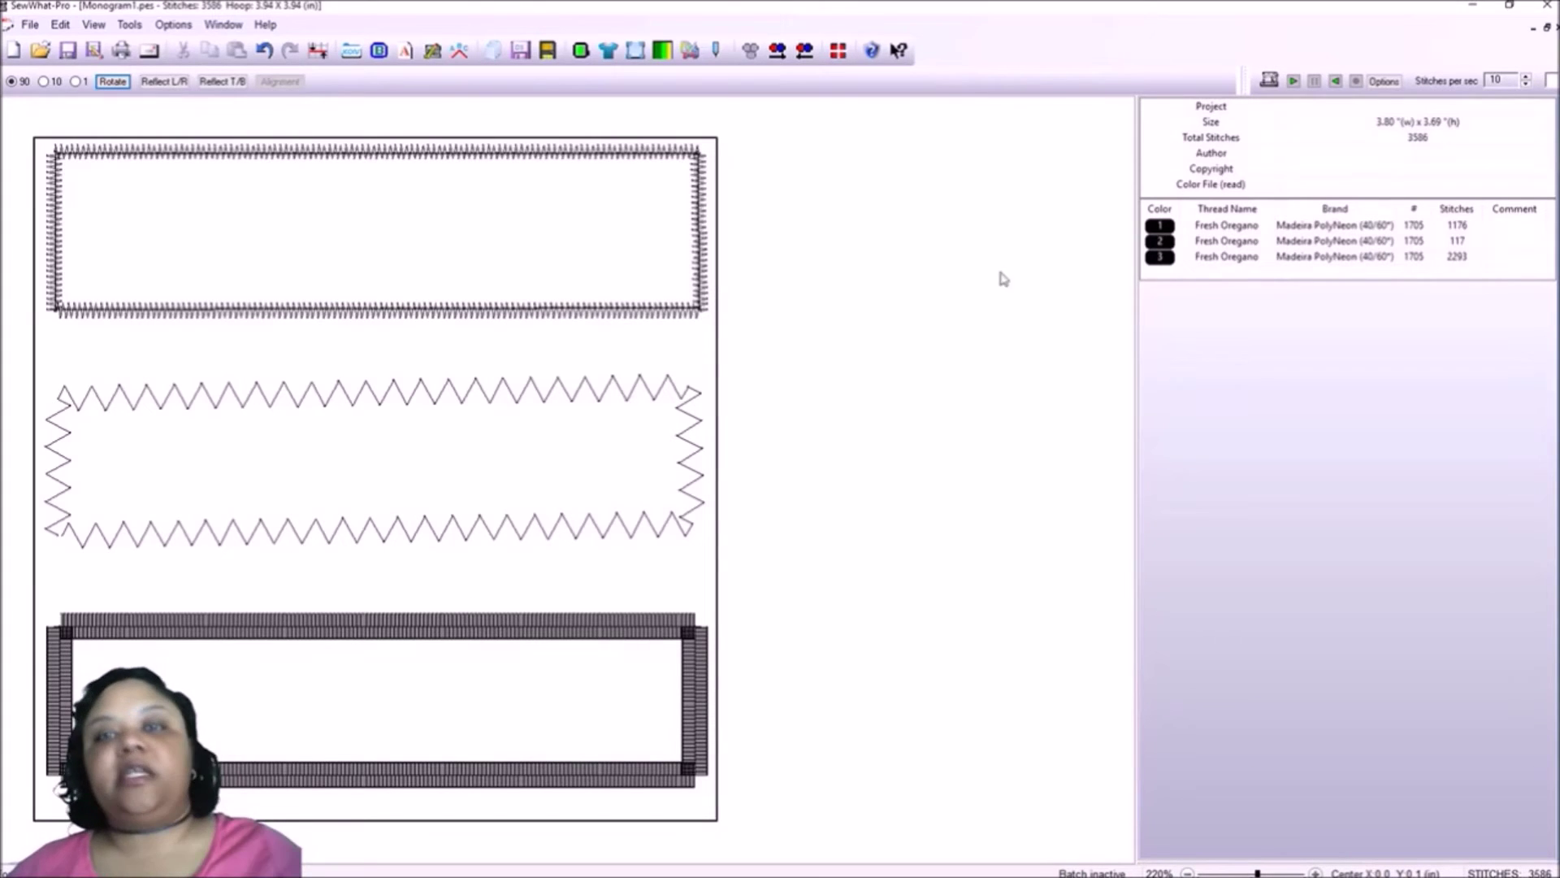
Delete thread 2 and its zigzag border, then select the remaining satin rectangle.
{"action": "left_click", "coordinate": [1158, 258]}
{"action": "right_click", "coordinate": [1155, 260]}
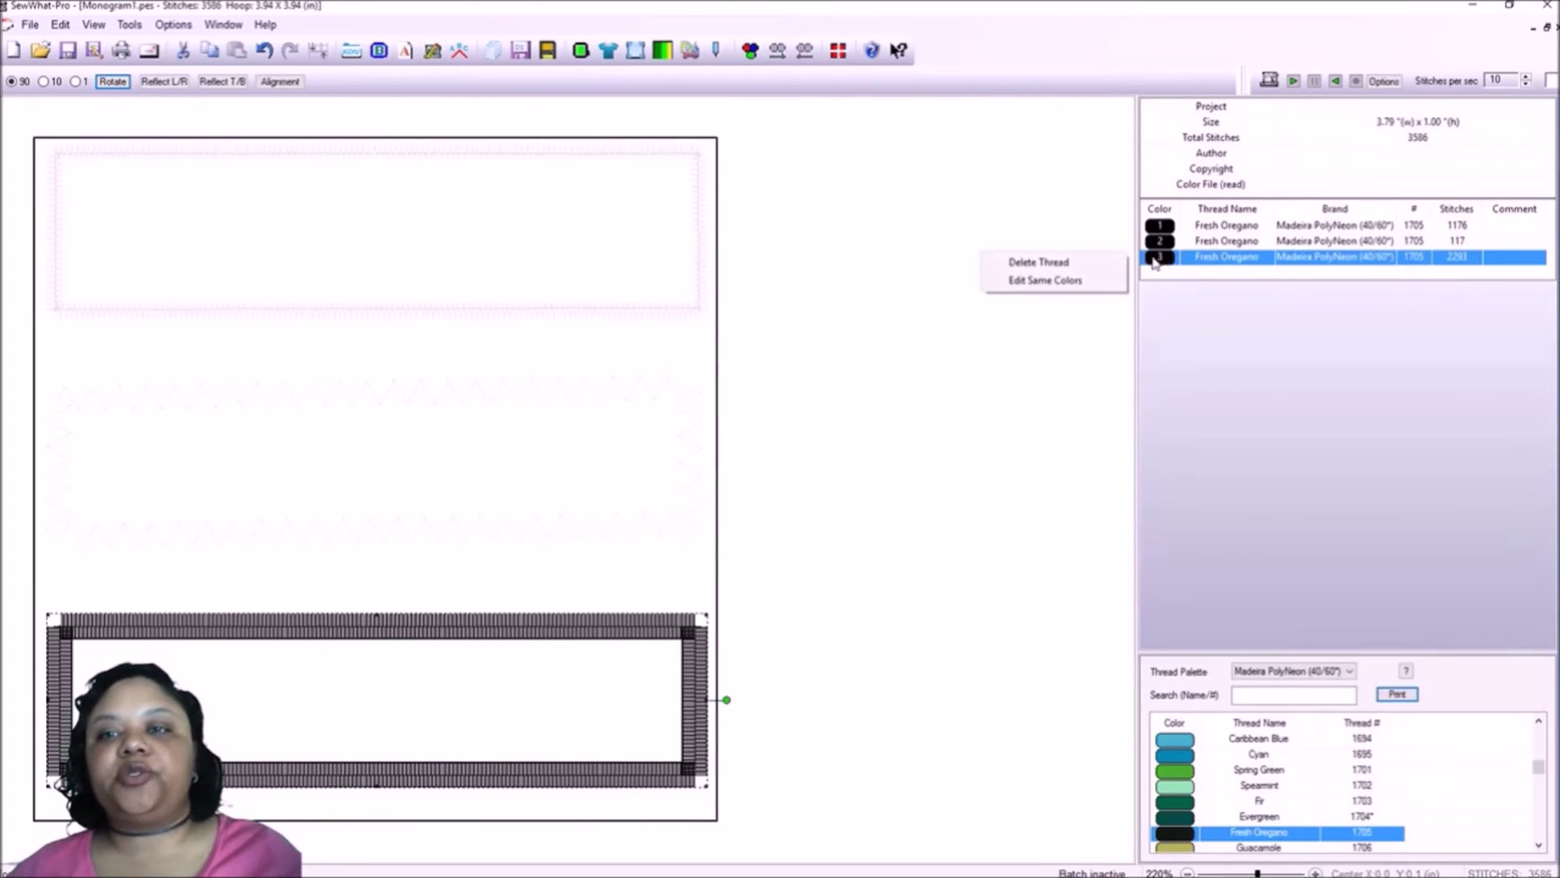
{"action": "left_click", "coordinate": [1105, 264]}
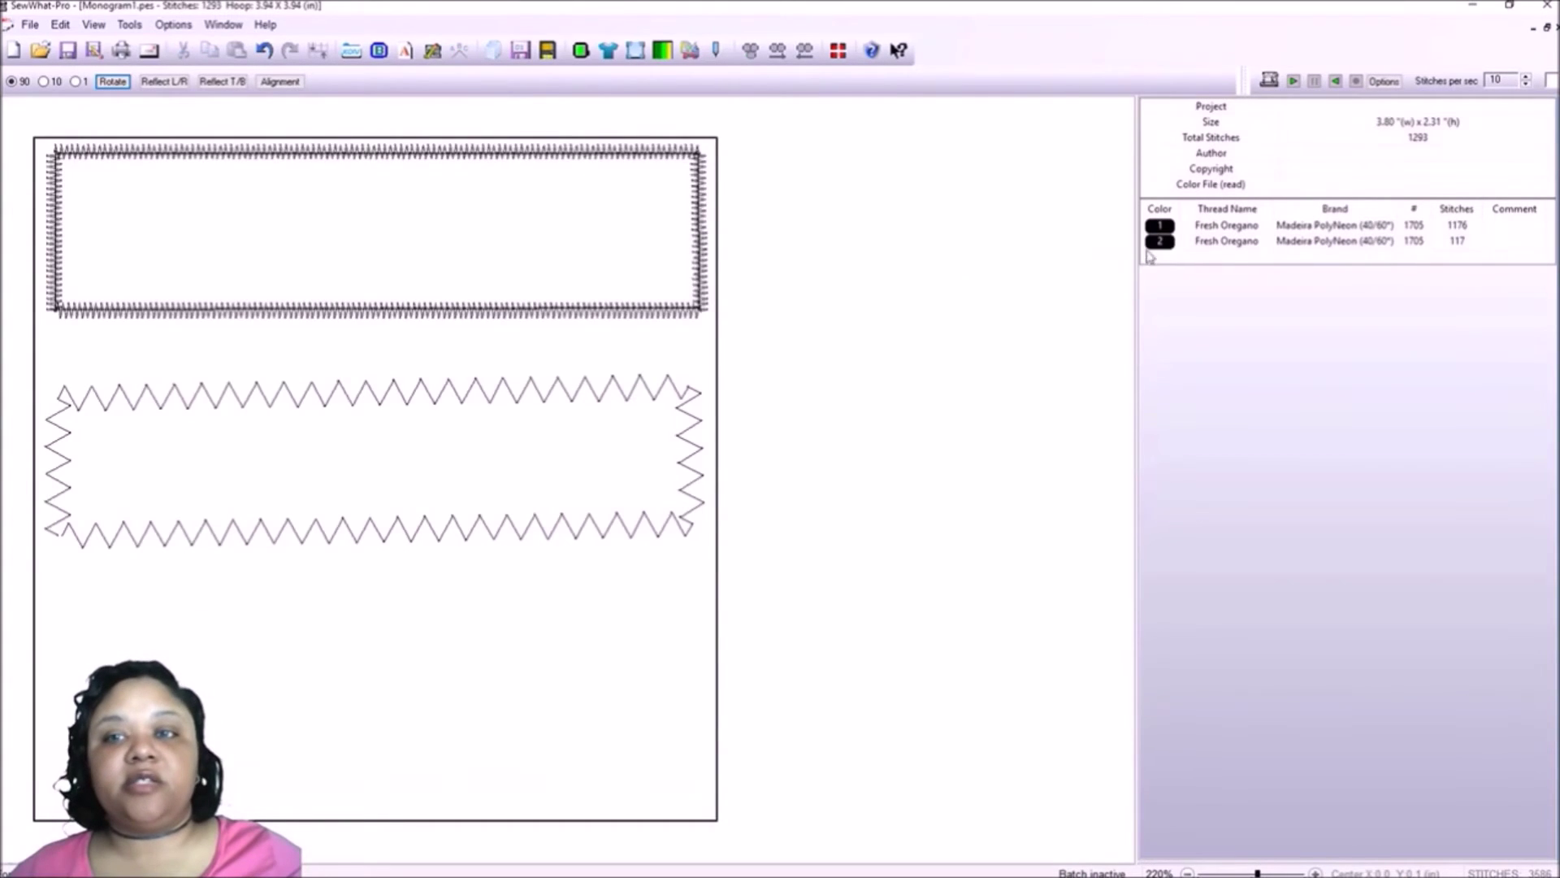
{"action": "left_click", "coordinate": [1160, 243]}
{"action": "right_click", "coordinate": [1161, 245]}
{"action": "left_click", "coordinate": [1115, 247]}
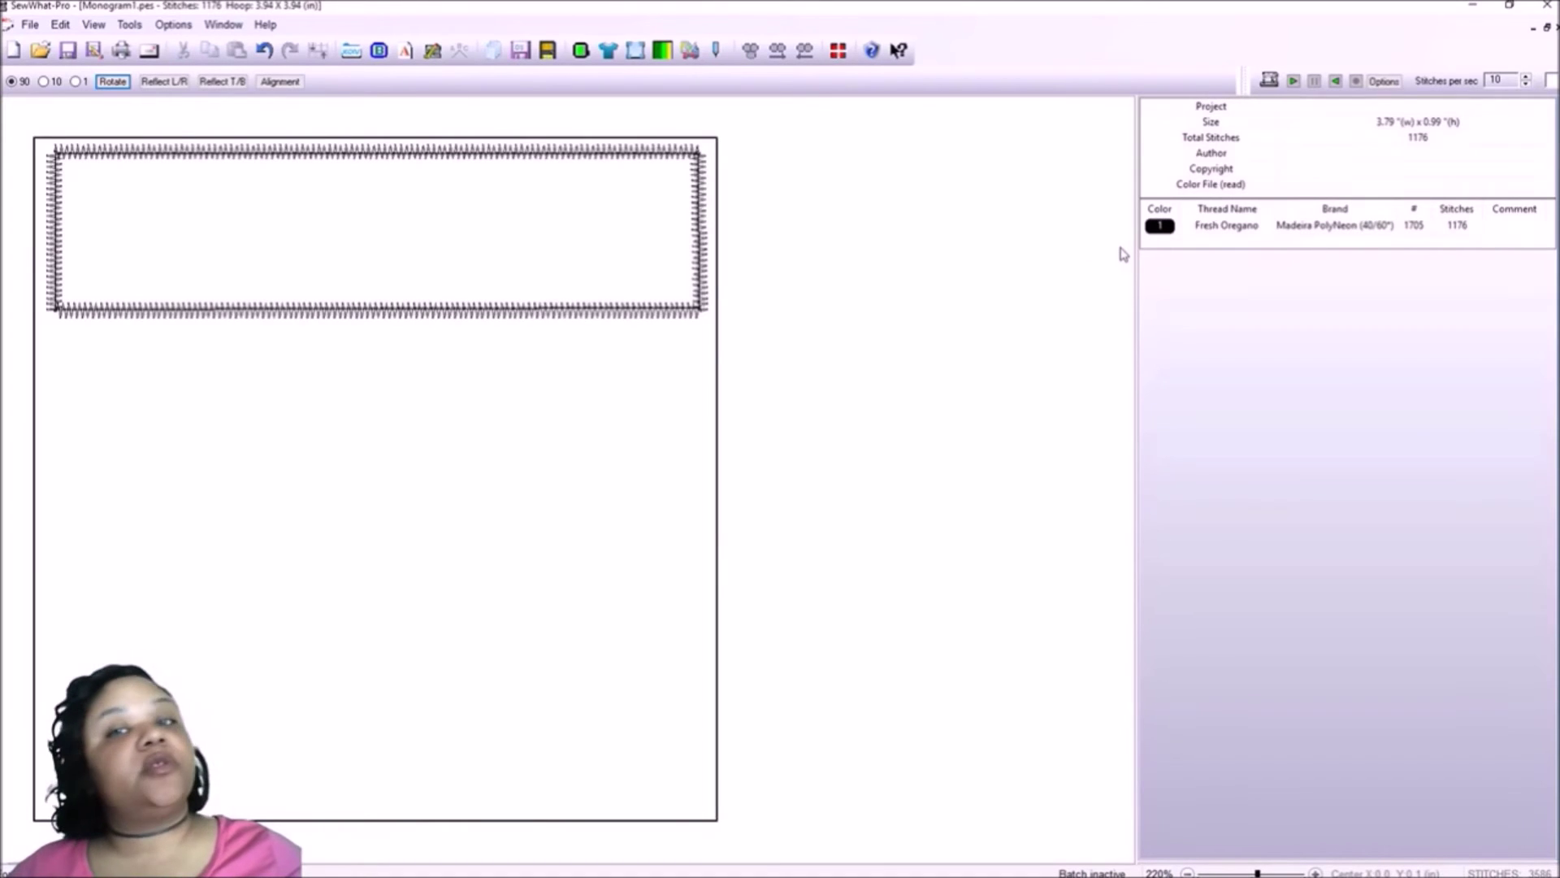
{"action": "left_click", "coordinate": [380, 323]}
Turn on grid lines and position the satin rectangle on the hoop's horizontal centre line.
{"action": "left_click_drag", "start_coordinate": [379, 323], "coordinate": [379, 546]}
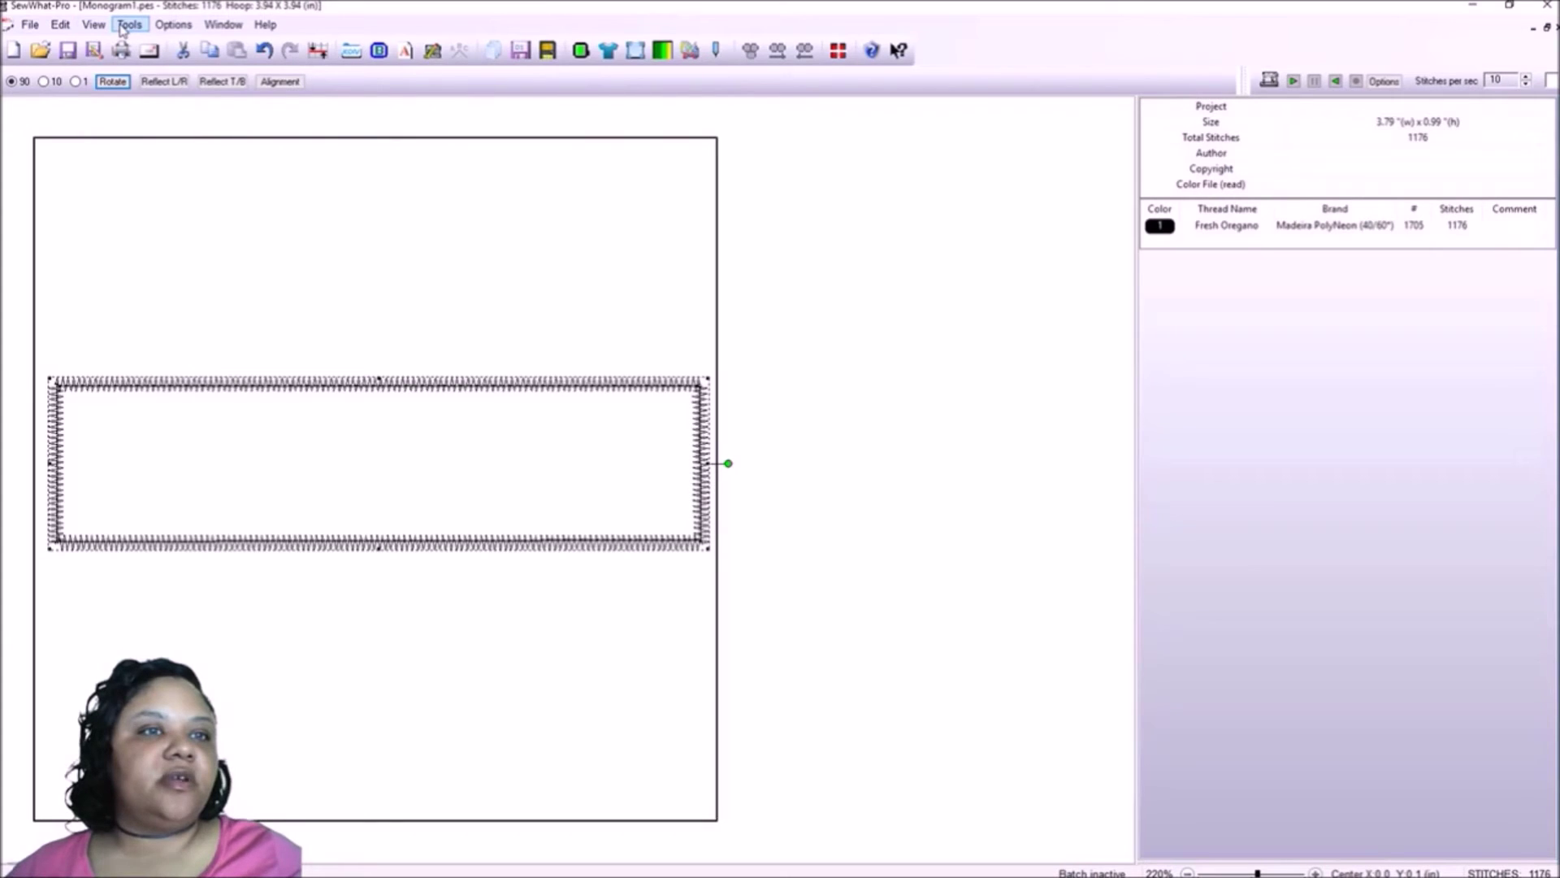
{"action": "left_click", "coordinate": [94, 24]}
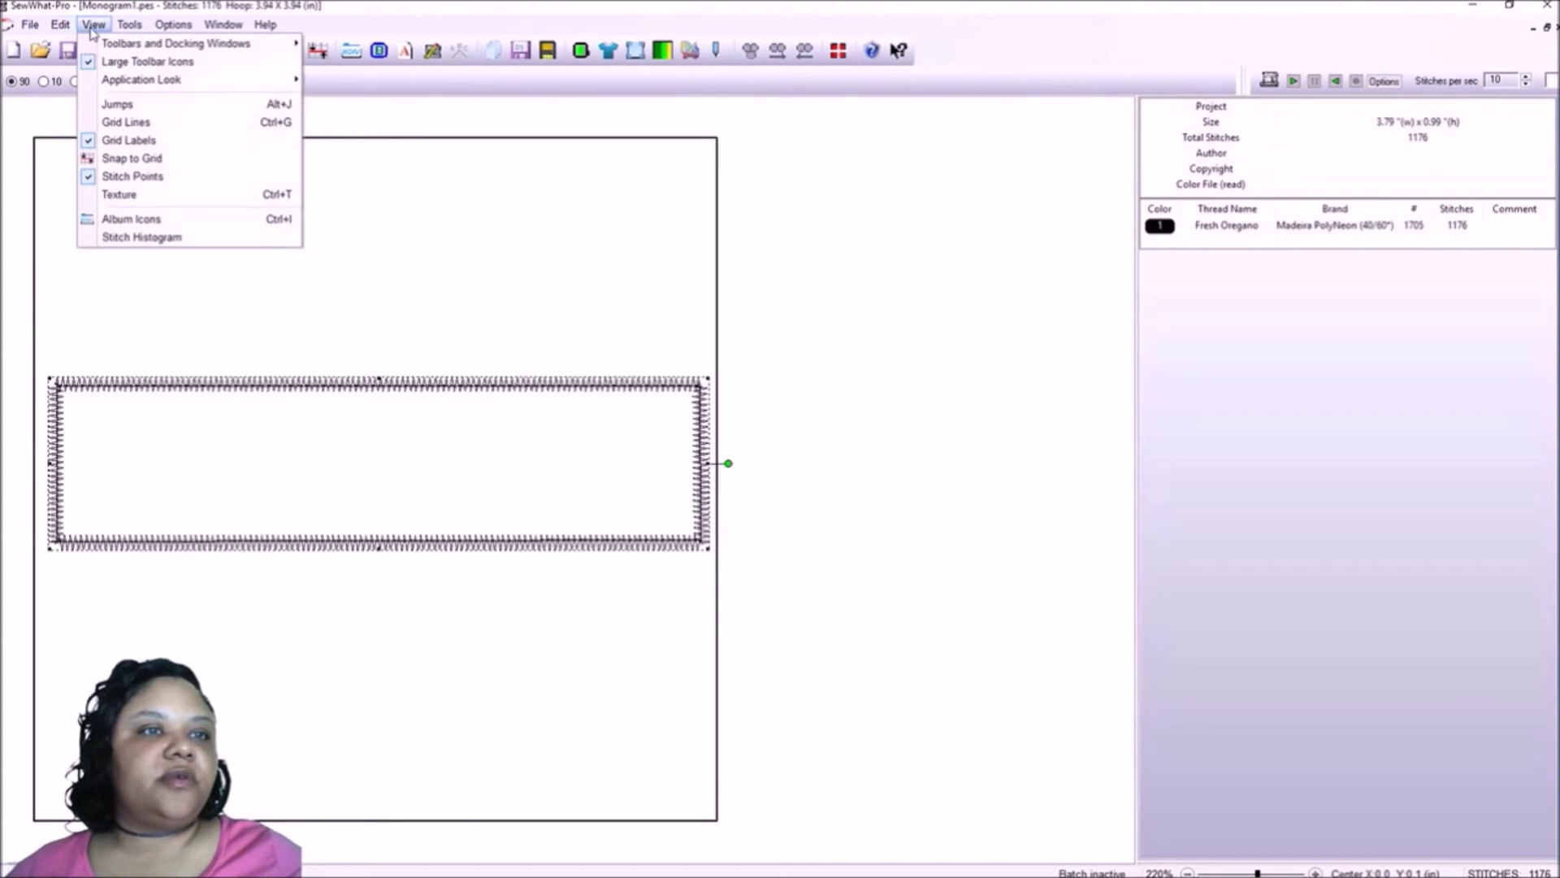
{"action": "left_click", "coordinate": [119, 126]}
{"action": "left_click_drag", "start_coordinate": [309, 475], "coordinate": [306, 490]}
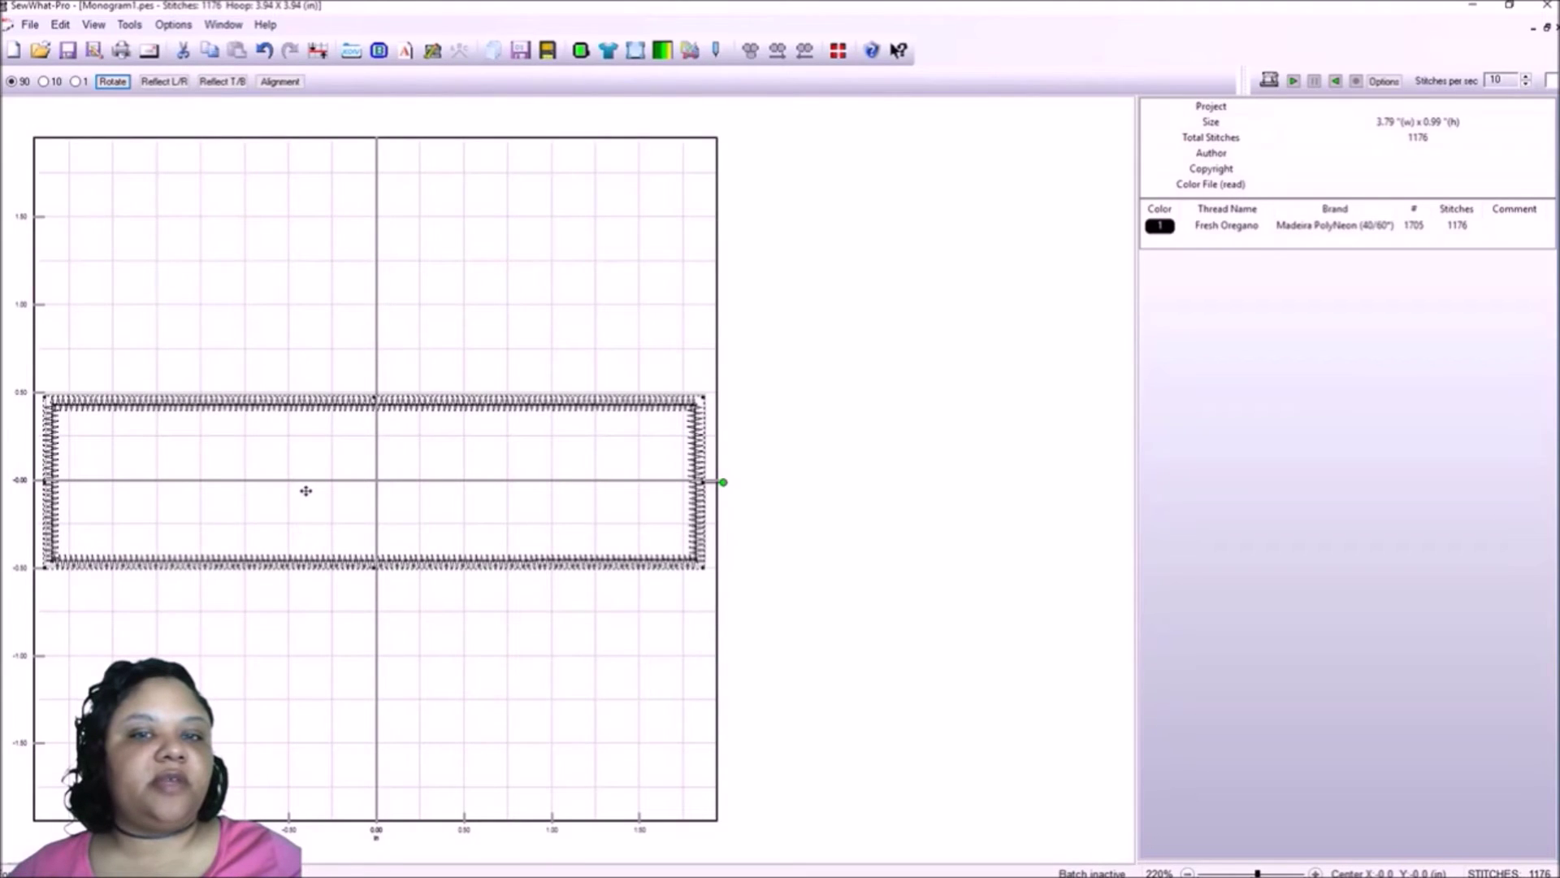
{"action": "left_click", "coordinate": [296, 242]}
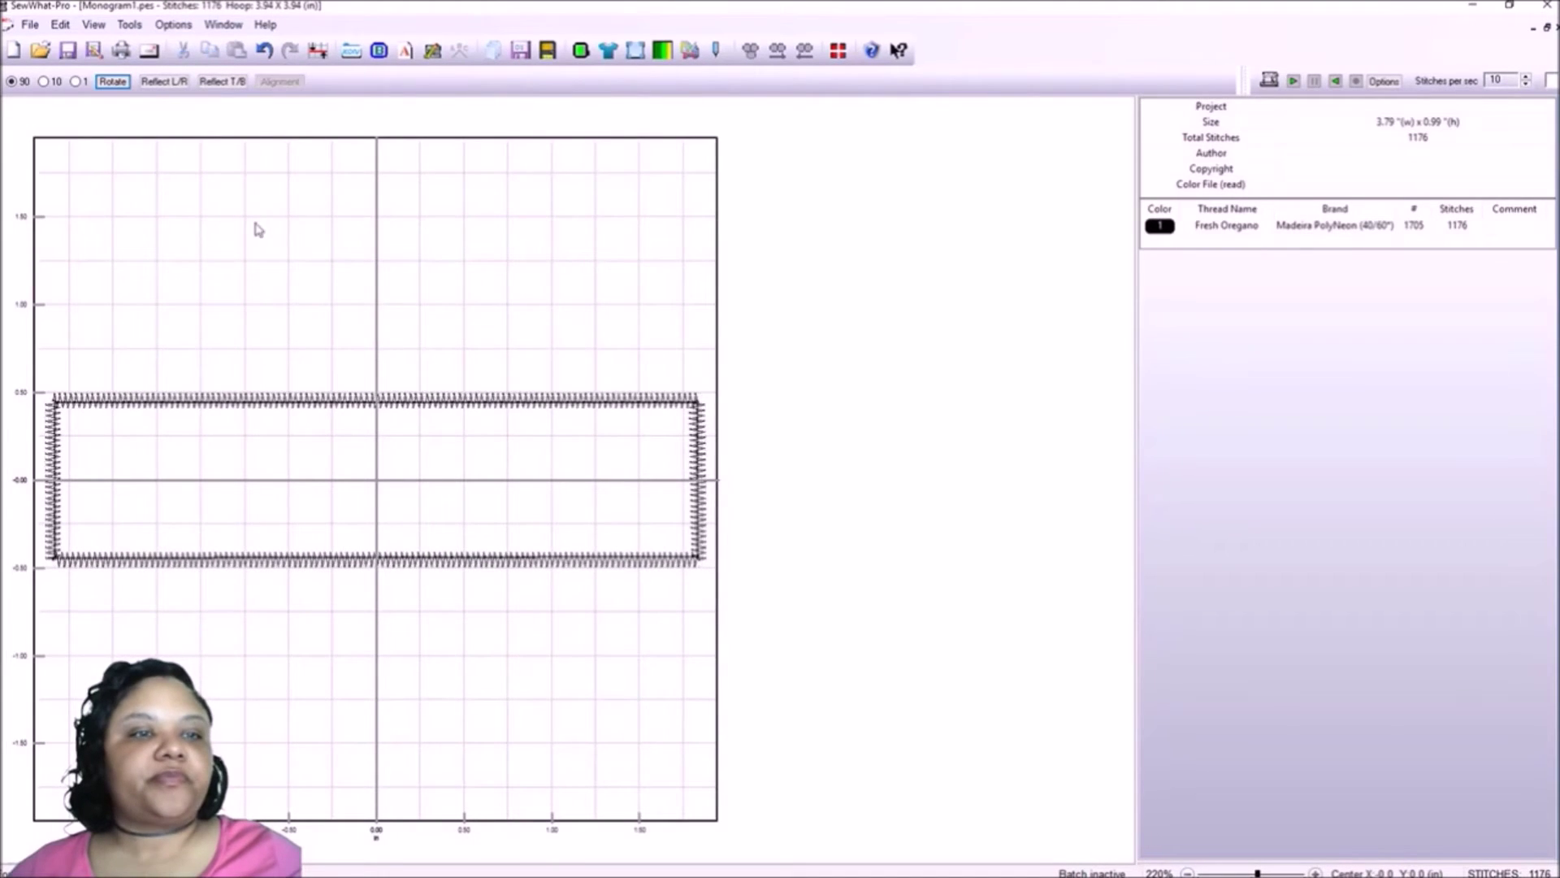
{"action": "left_click", "coordinate": [702, 54]}
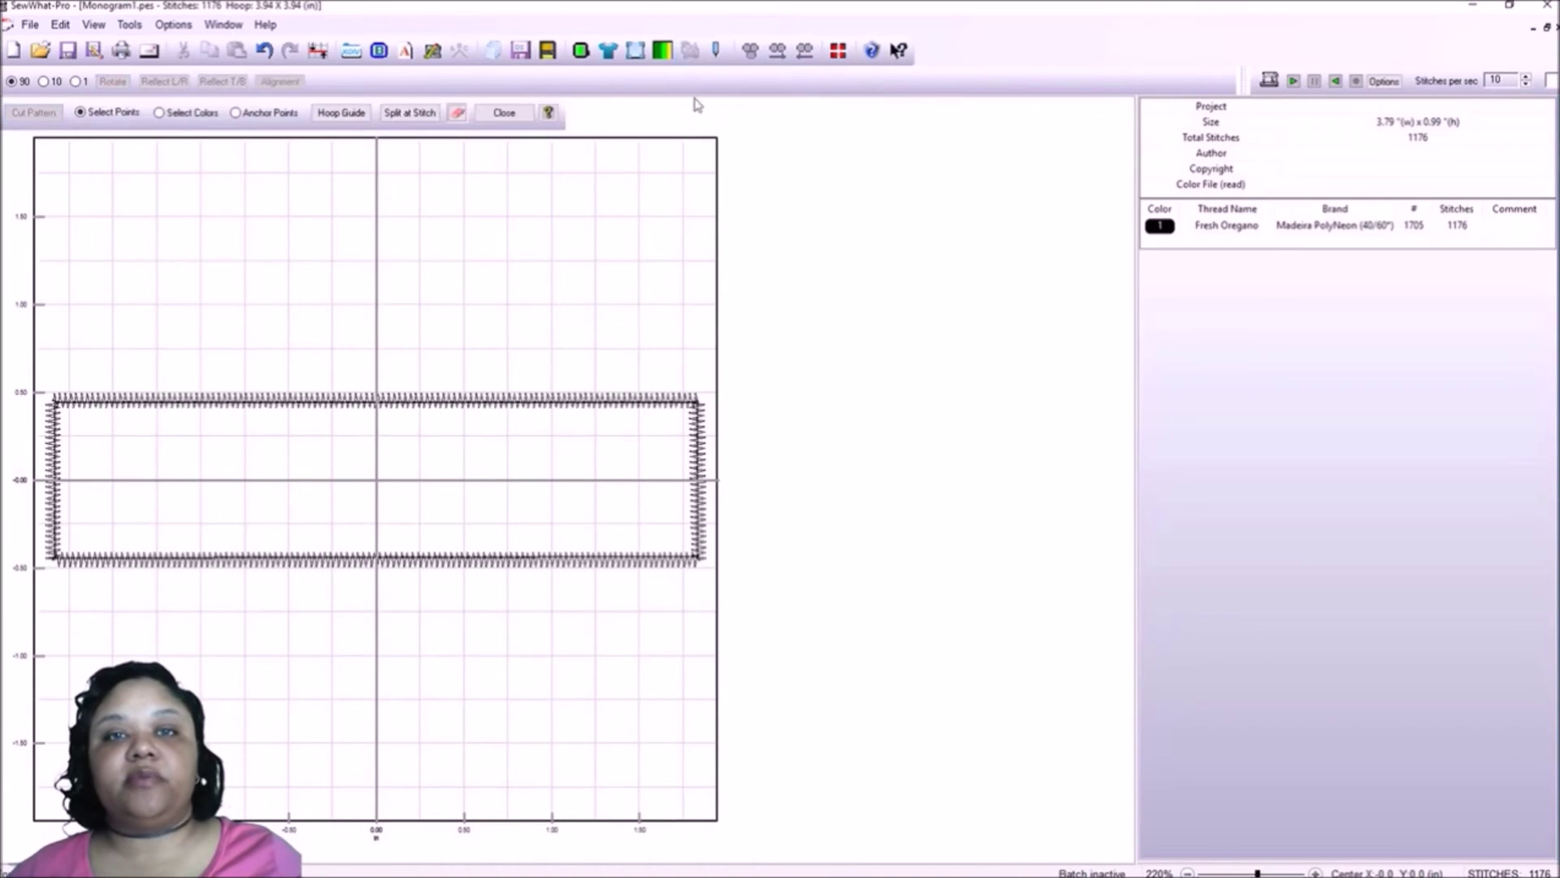
Erase the satin rectangle's right end and confirm, leaving 1049 stitches at 3.69 x 0.99 in.
{"action": "left_click", "coordinate": [458, 117]}
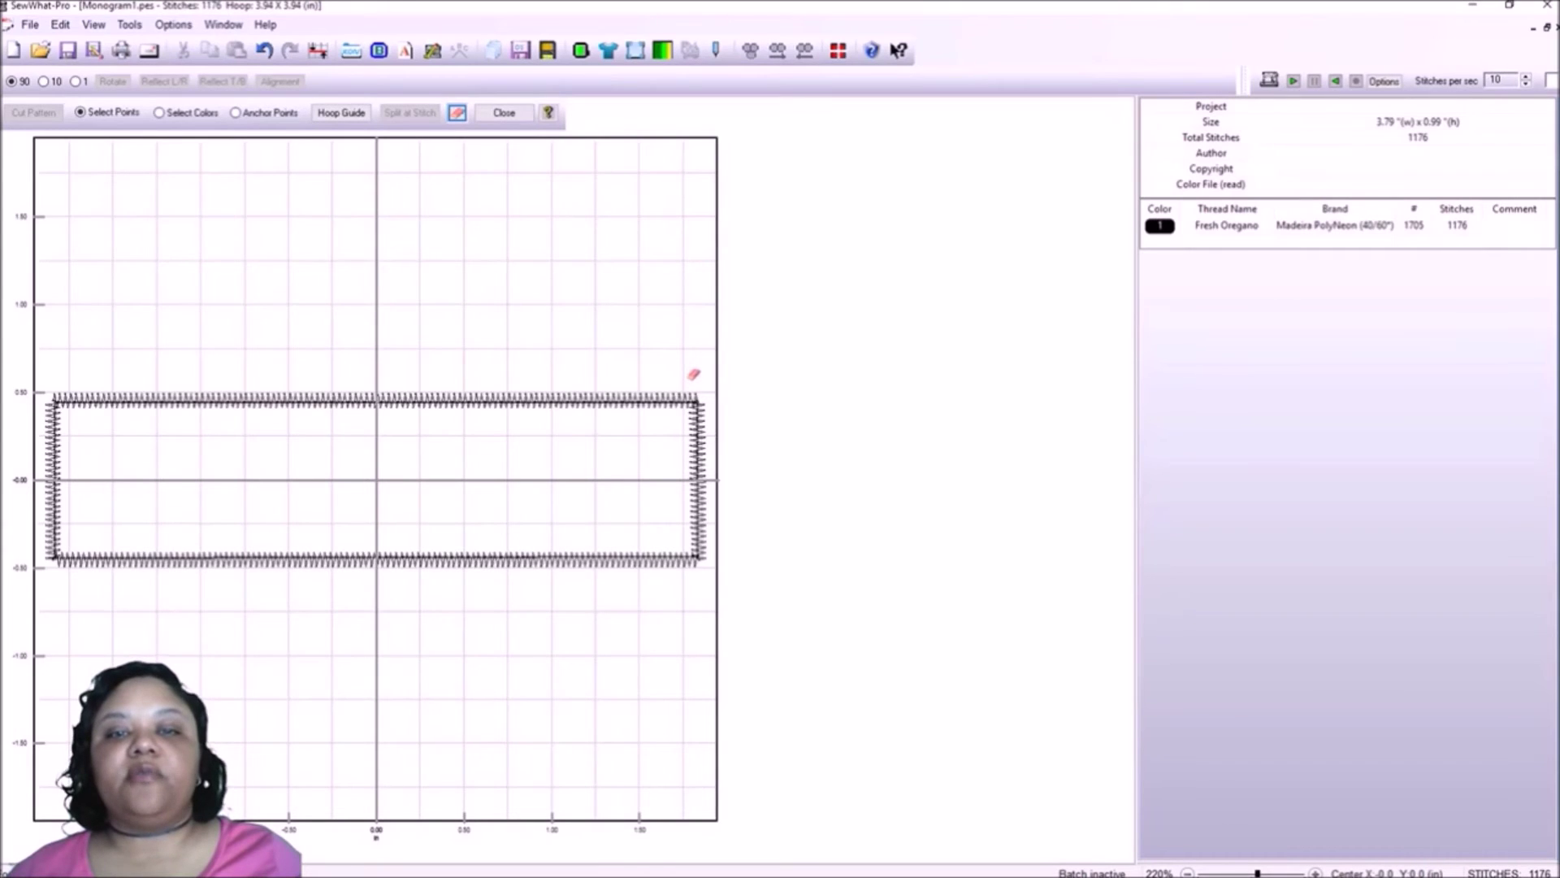
{"action": "mouse_move", "coordinate": [694, 381]}
{"action": "left_mouse_down"}
{"action": "mouse_move", "coordinate": [698, 566]}
{"action": "mouse_move", "coordinate": [705, 394]}
{"action": "mouse_move", "coordinate": [694, 459]}
{"action": "mouse_move", "coordinate": [707, 386]}
{"action": "left_mouse_up"}
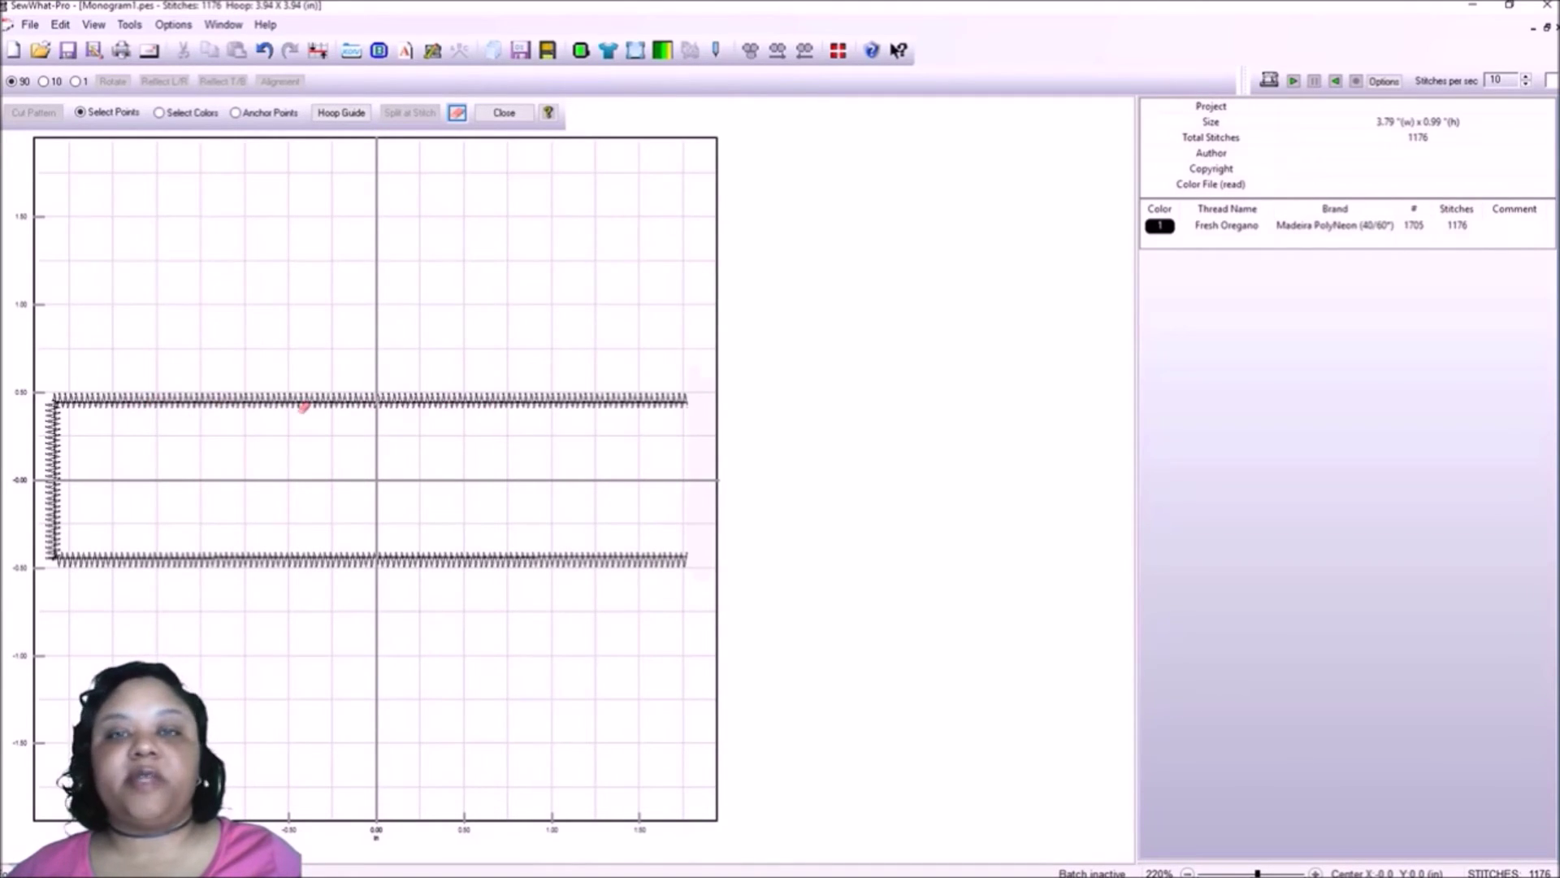
{"action": "left_click", "coordinate": [504, 114]}
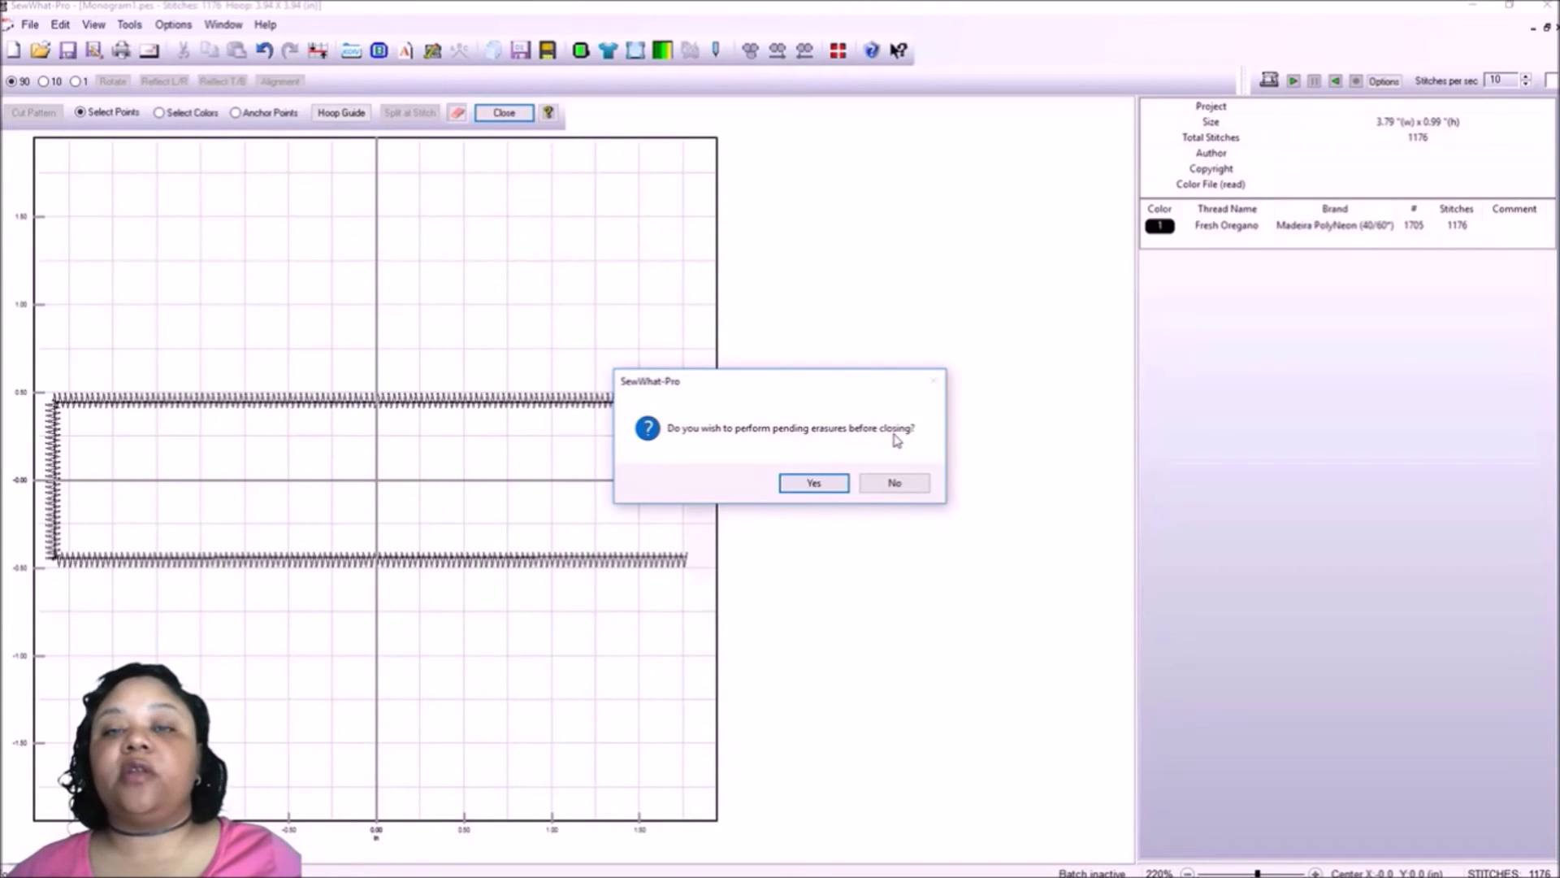
{"action": "left_click", "coordinate": [835, 485]}
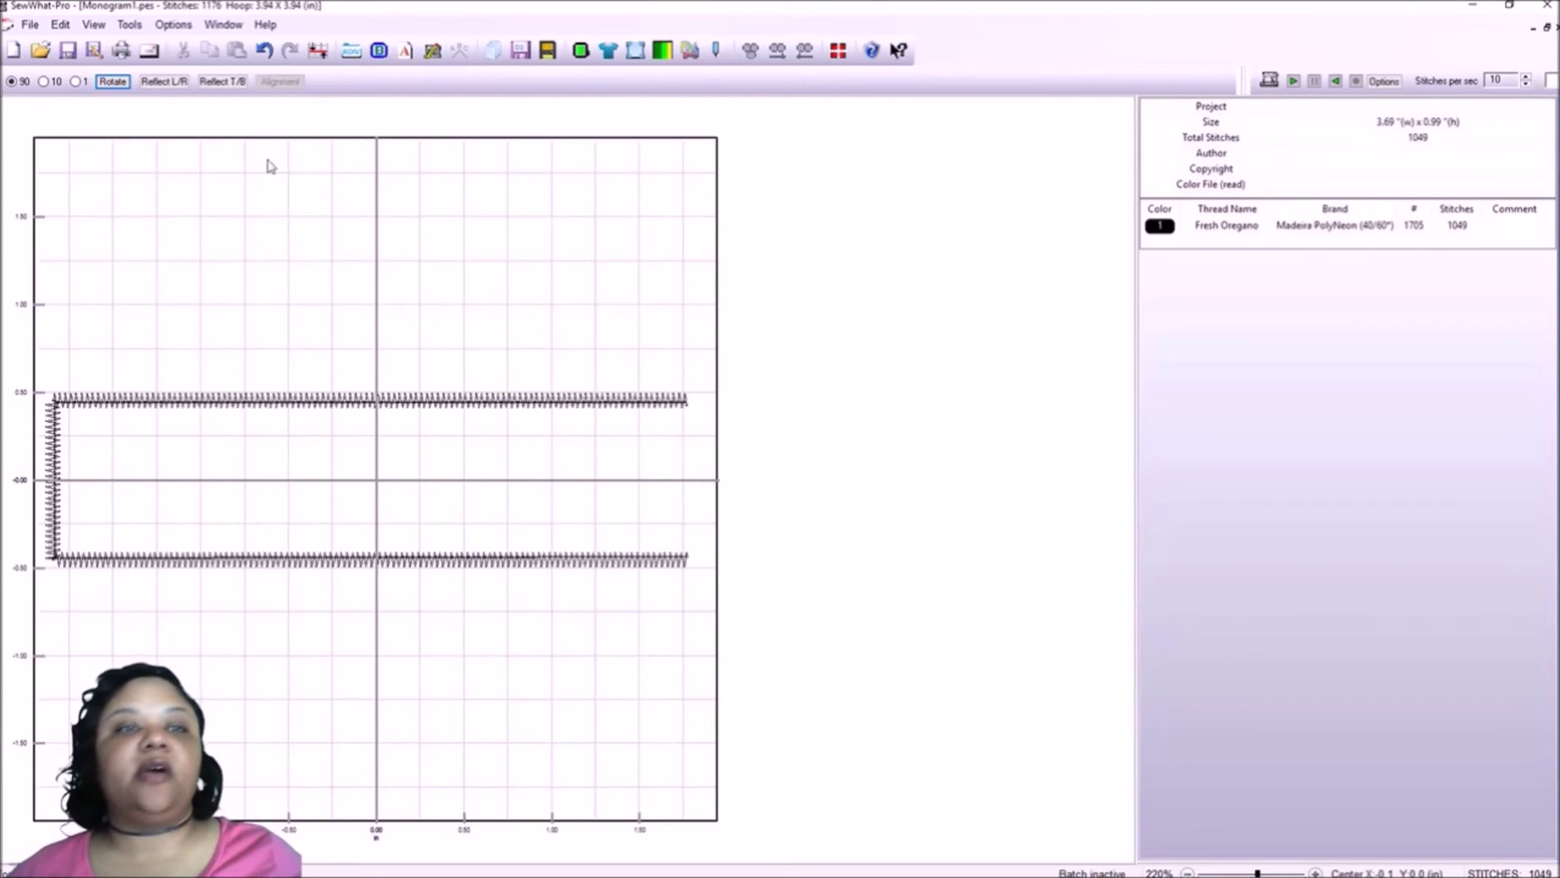
Box the satin rectangle's left vertical stitch column with the cutting tool.
{"action": "left_click", "coordinate": [687, 52]}
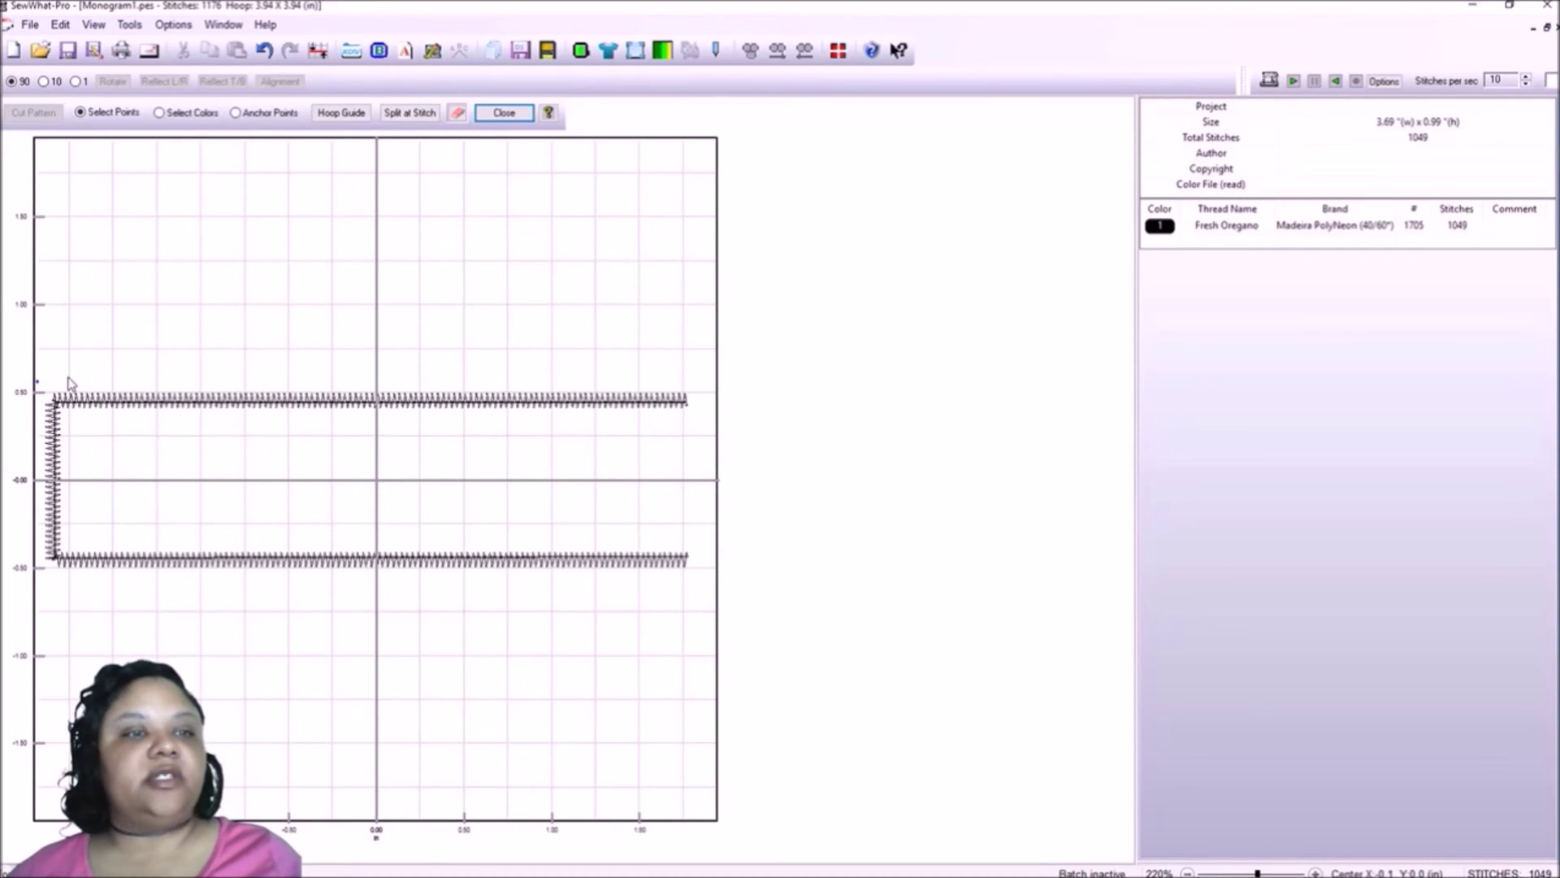
{"action": "left_click_drag", "start_coordinate": [68, 384], "coordinate": [69, 383]}
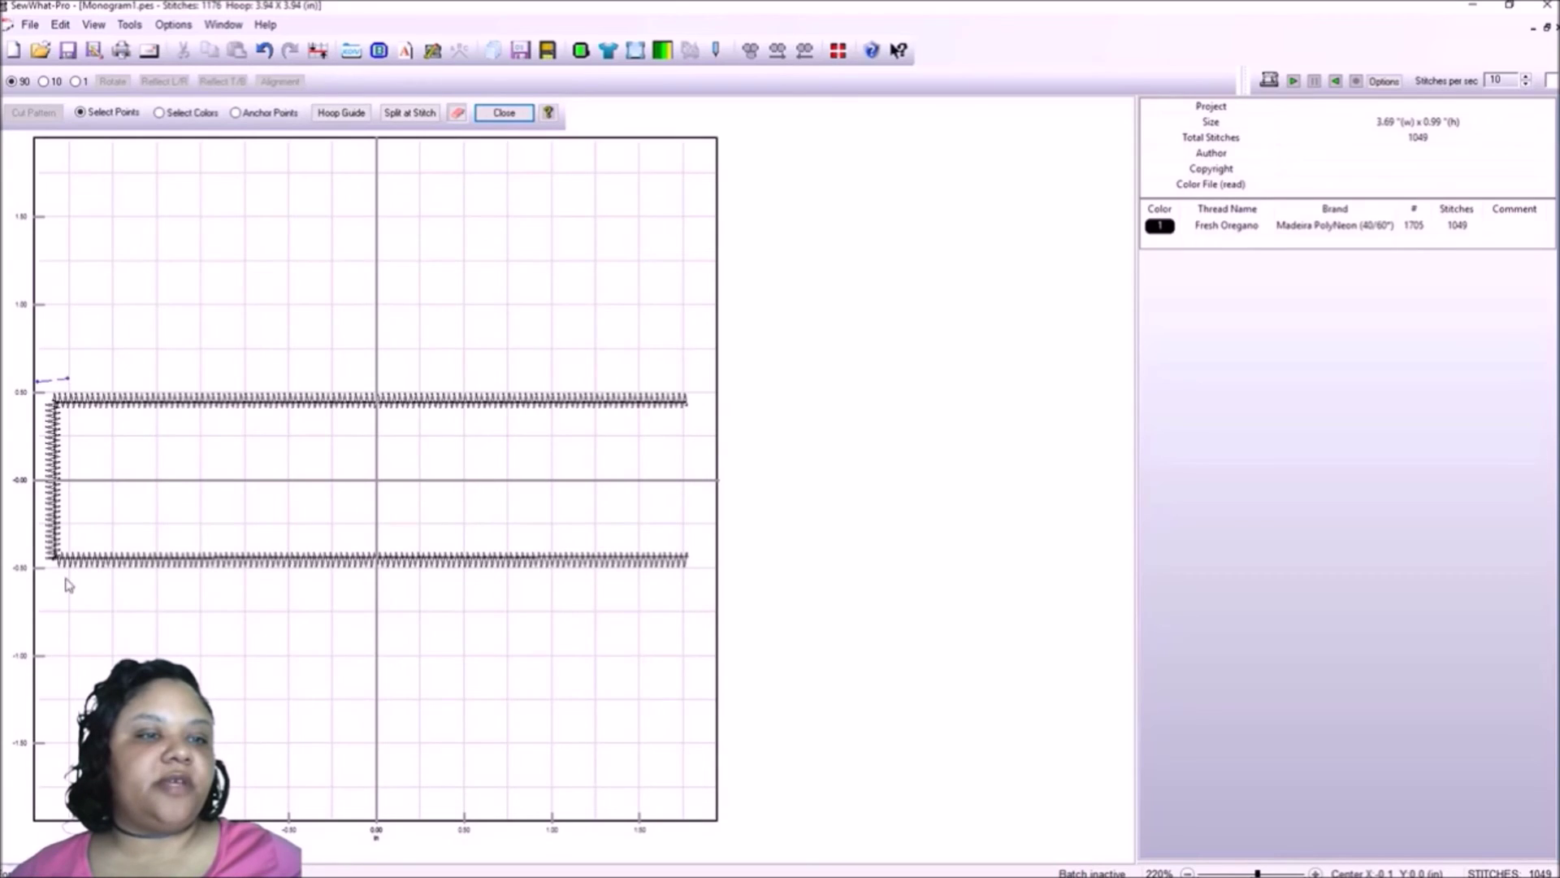
{"action": "left_click_drag", "start_coordinate": [68, 585], "coordinate": [68, 583]}
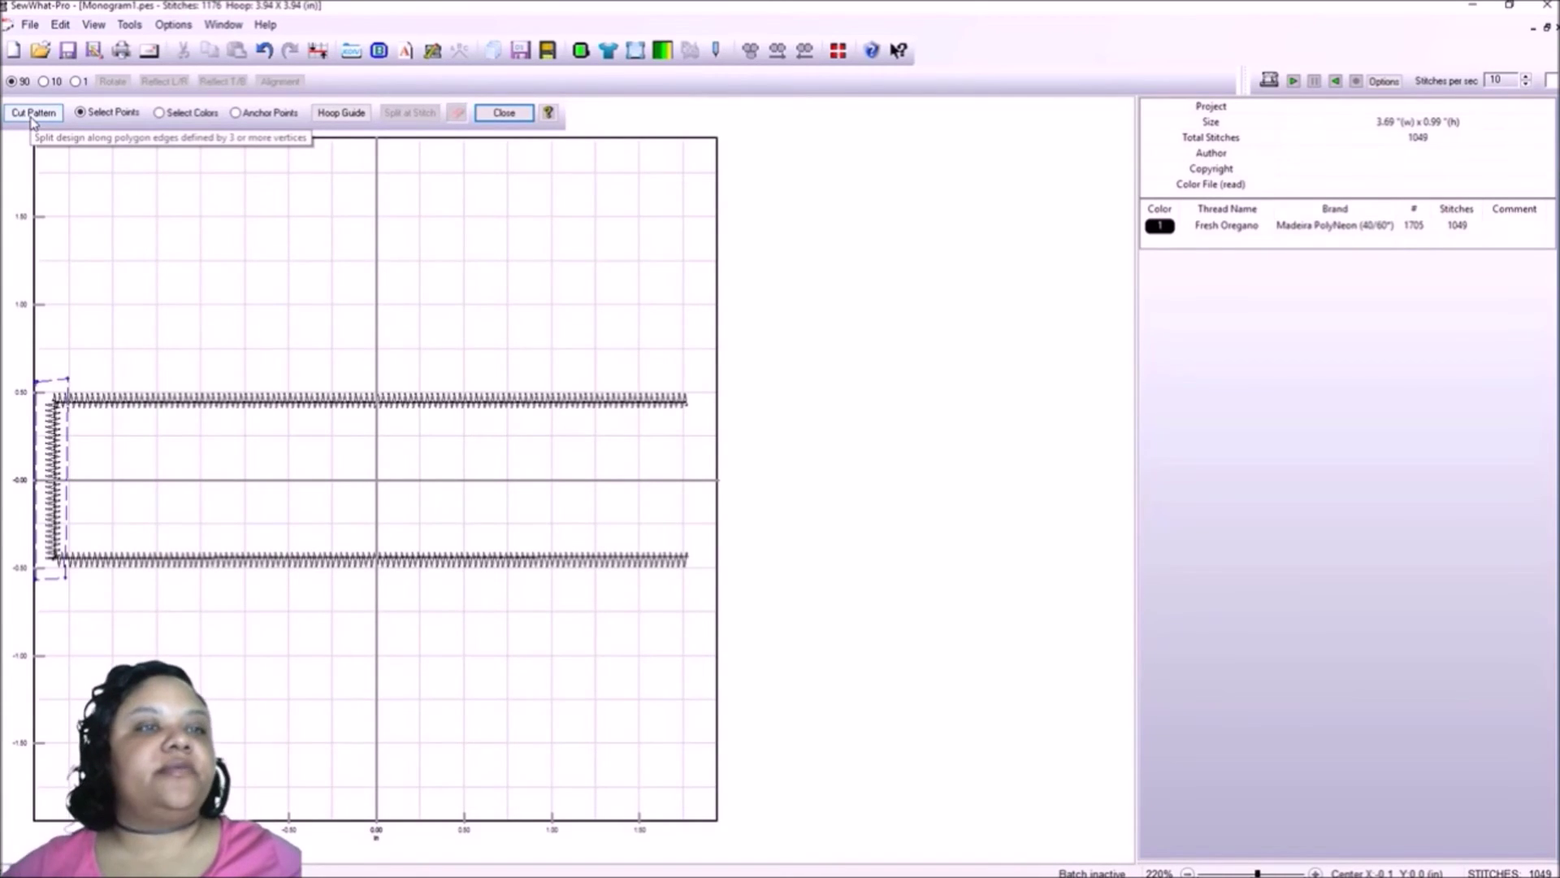
{"action": "left_click", "coordinate": [33, 116]}
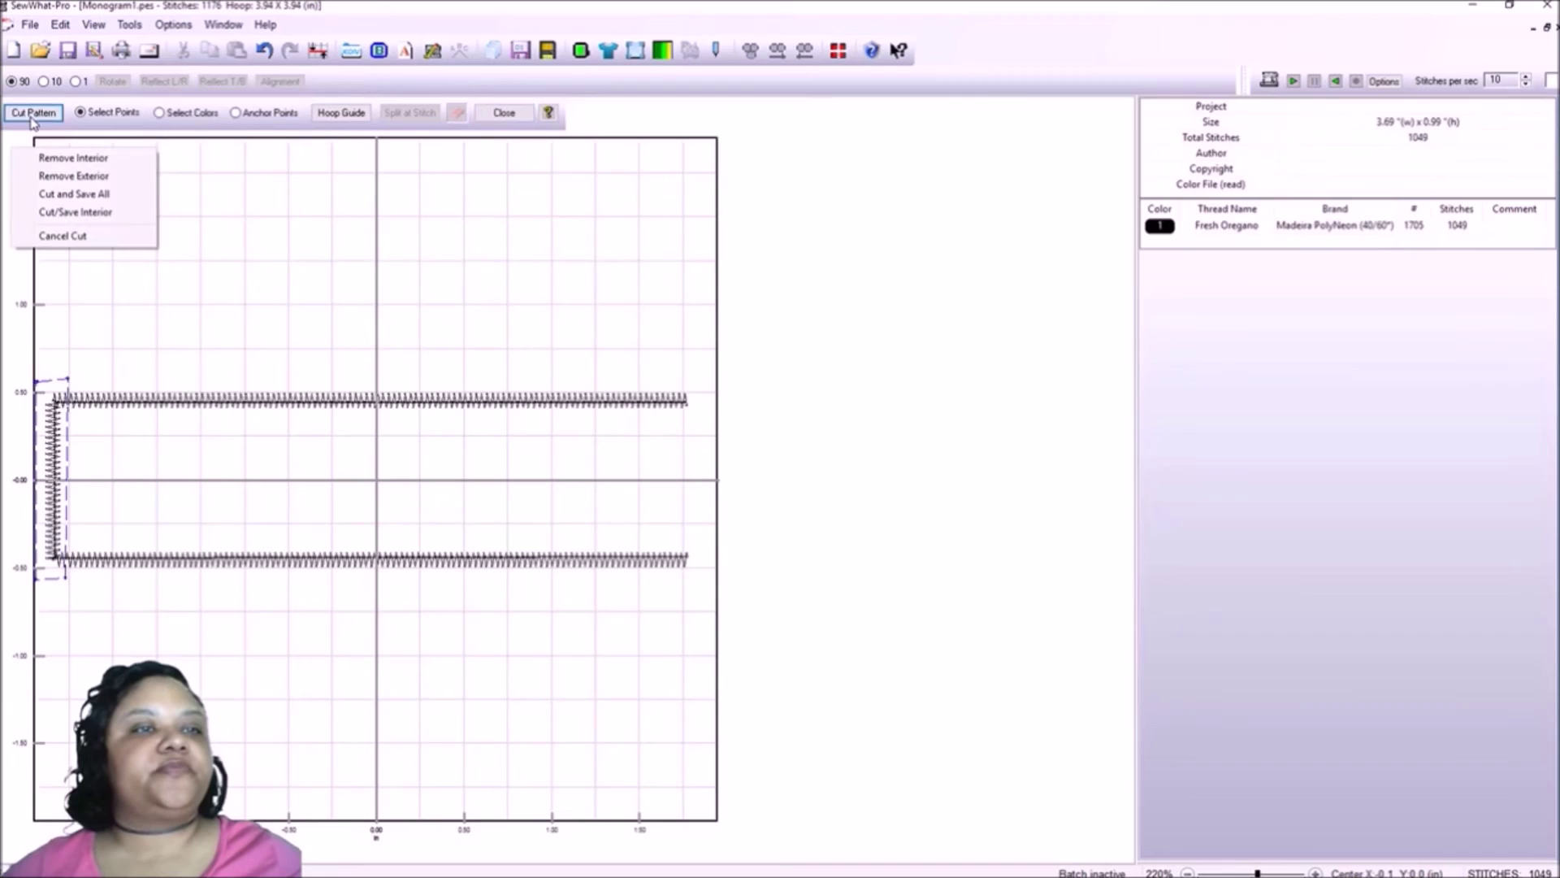
Remove the boxed left stitches, leaving two satin bars (917 stitches), and enable bolder stitch display.
{"action": "left_click", "coordinate": [85, 162]}
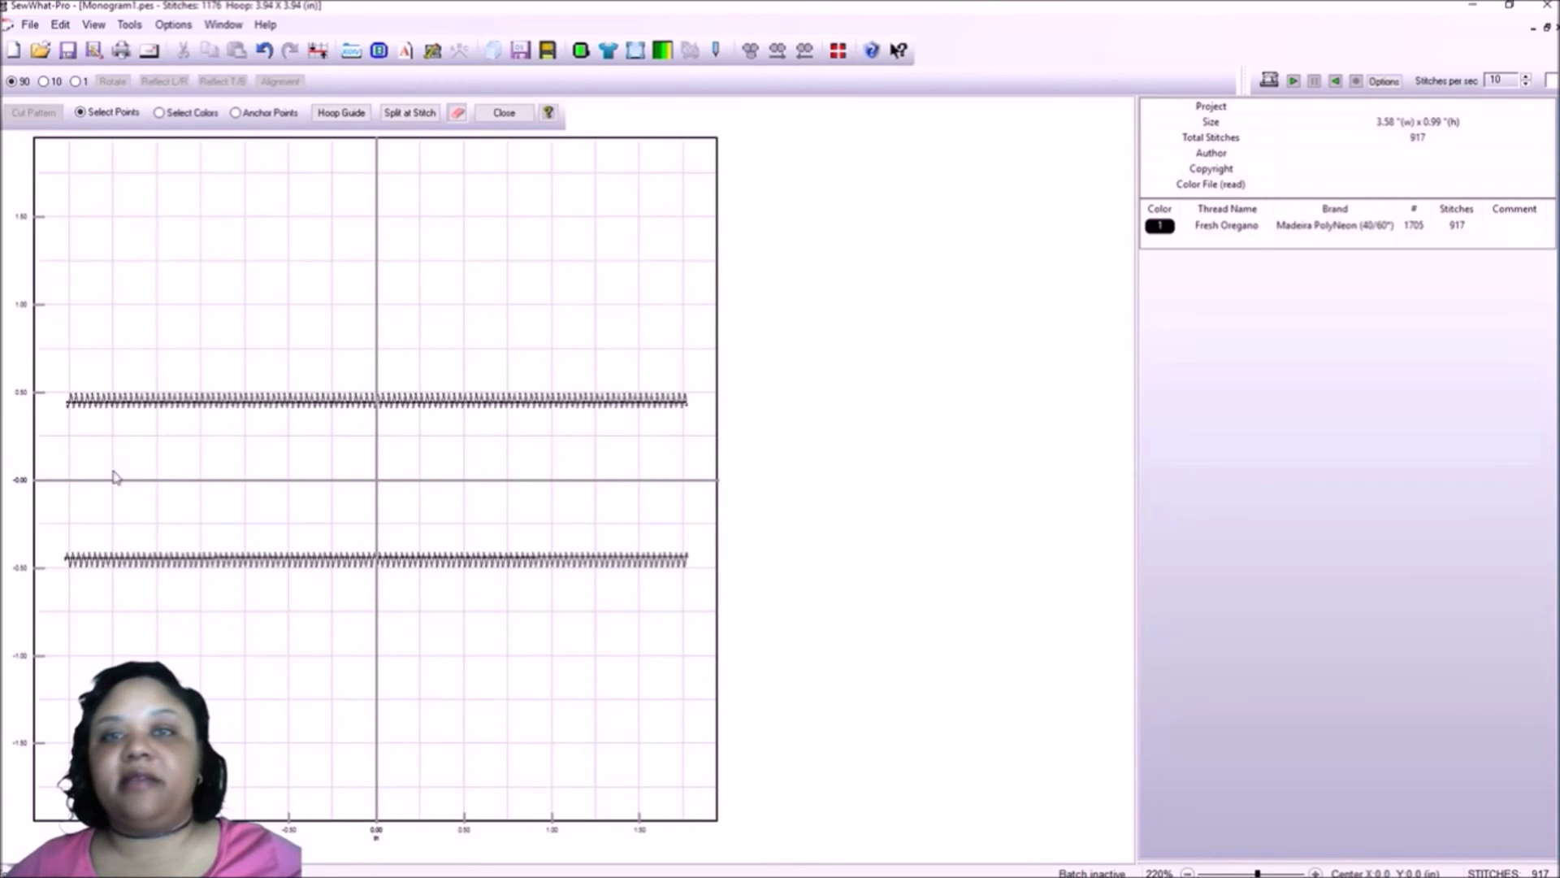
{"action": "left_click", "coordinate": [512, 113]}
{"action": "left_click", "coordinate": [93, 24]}
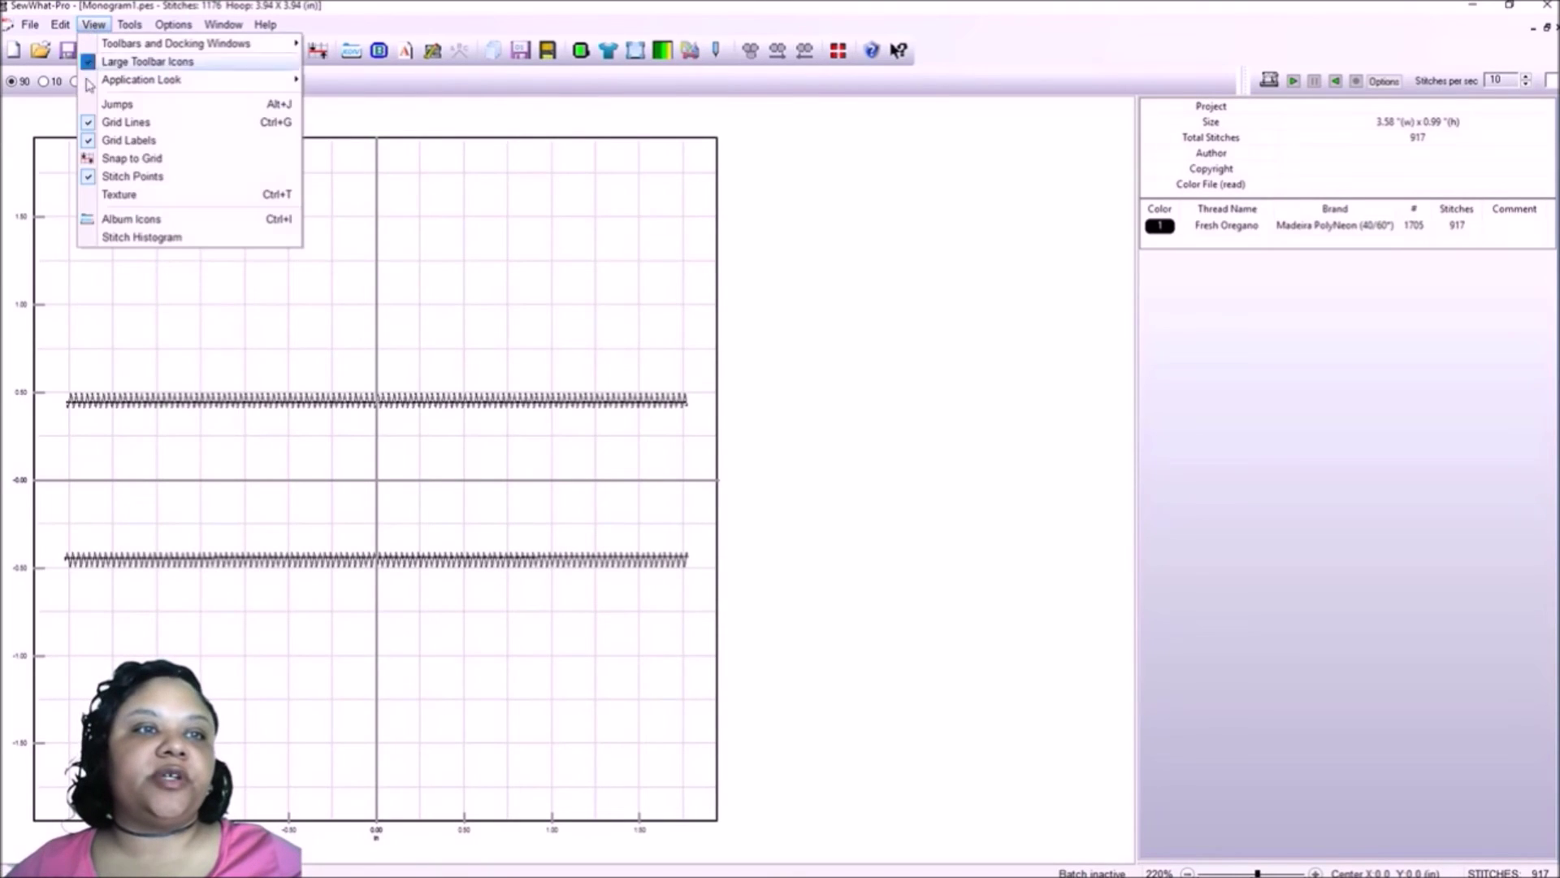
{"action": "left_click", "coordinate": [122, 215]}
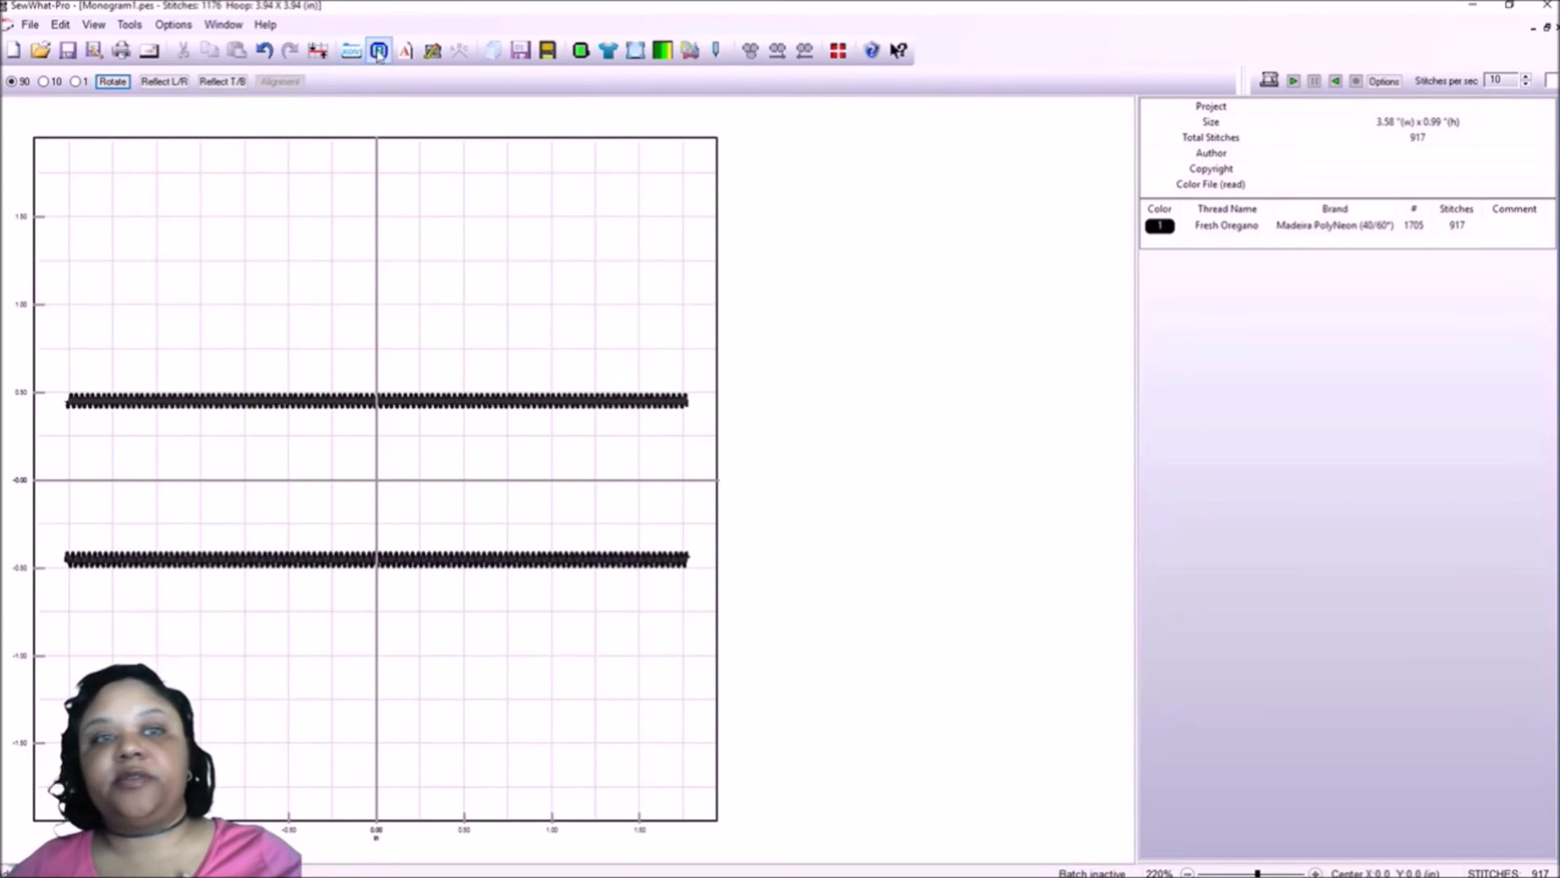
{"action": "left_click", "coordinate": [352, 51]}
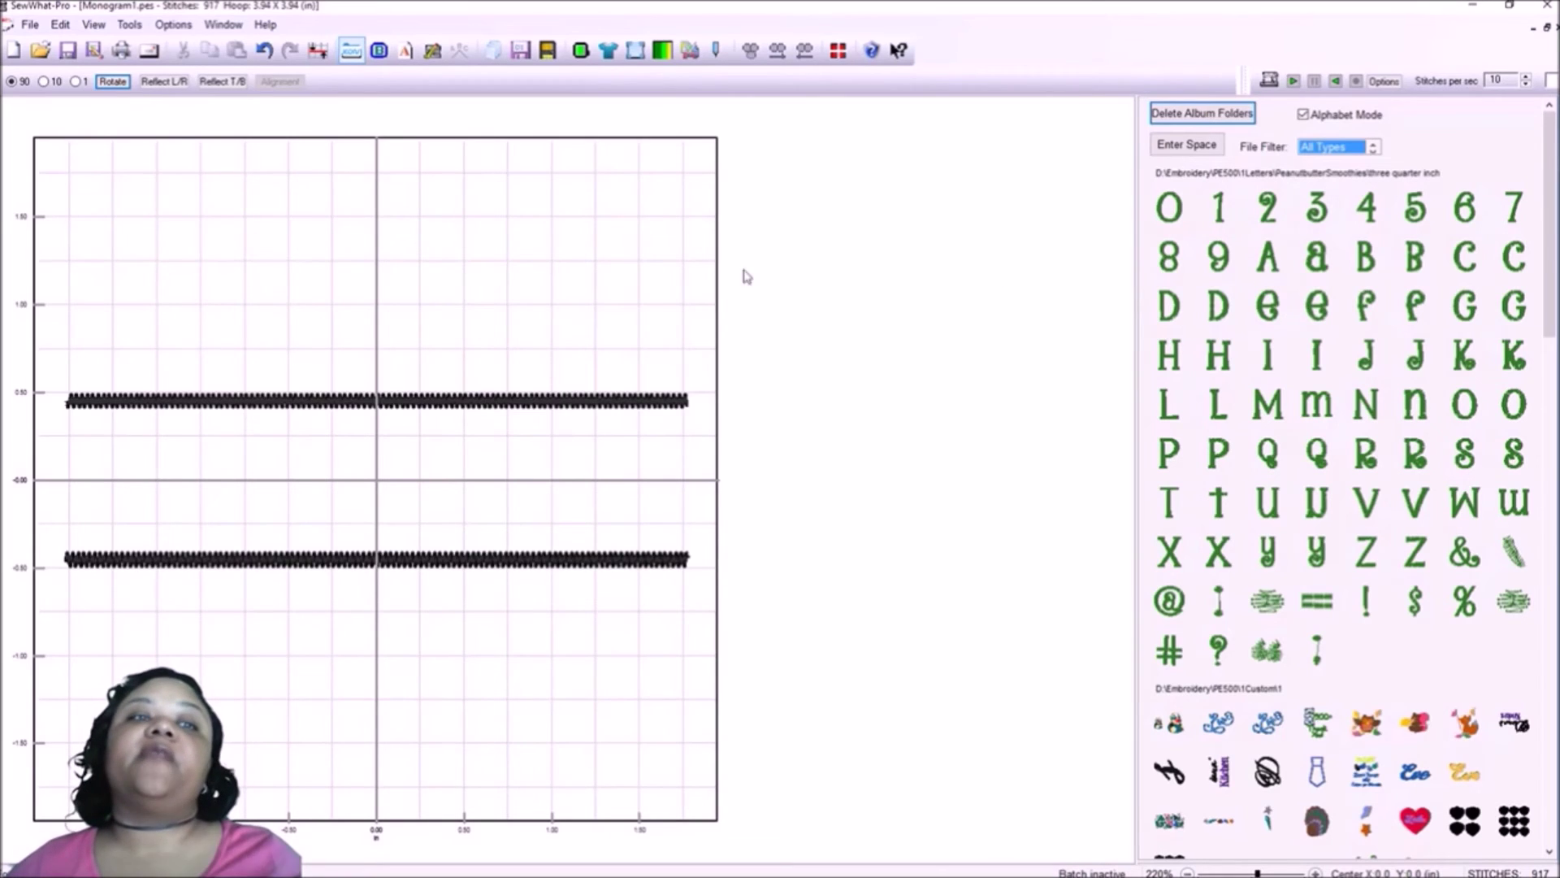
{"action": "left_click", "coordinate": [29, 24]}
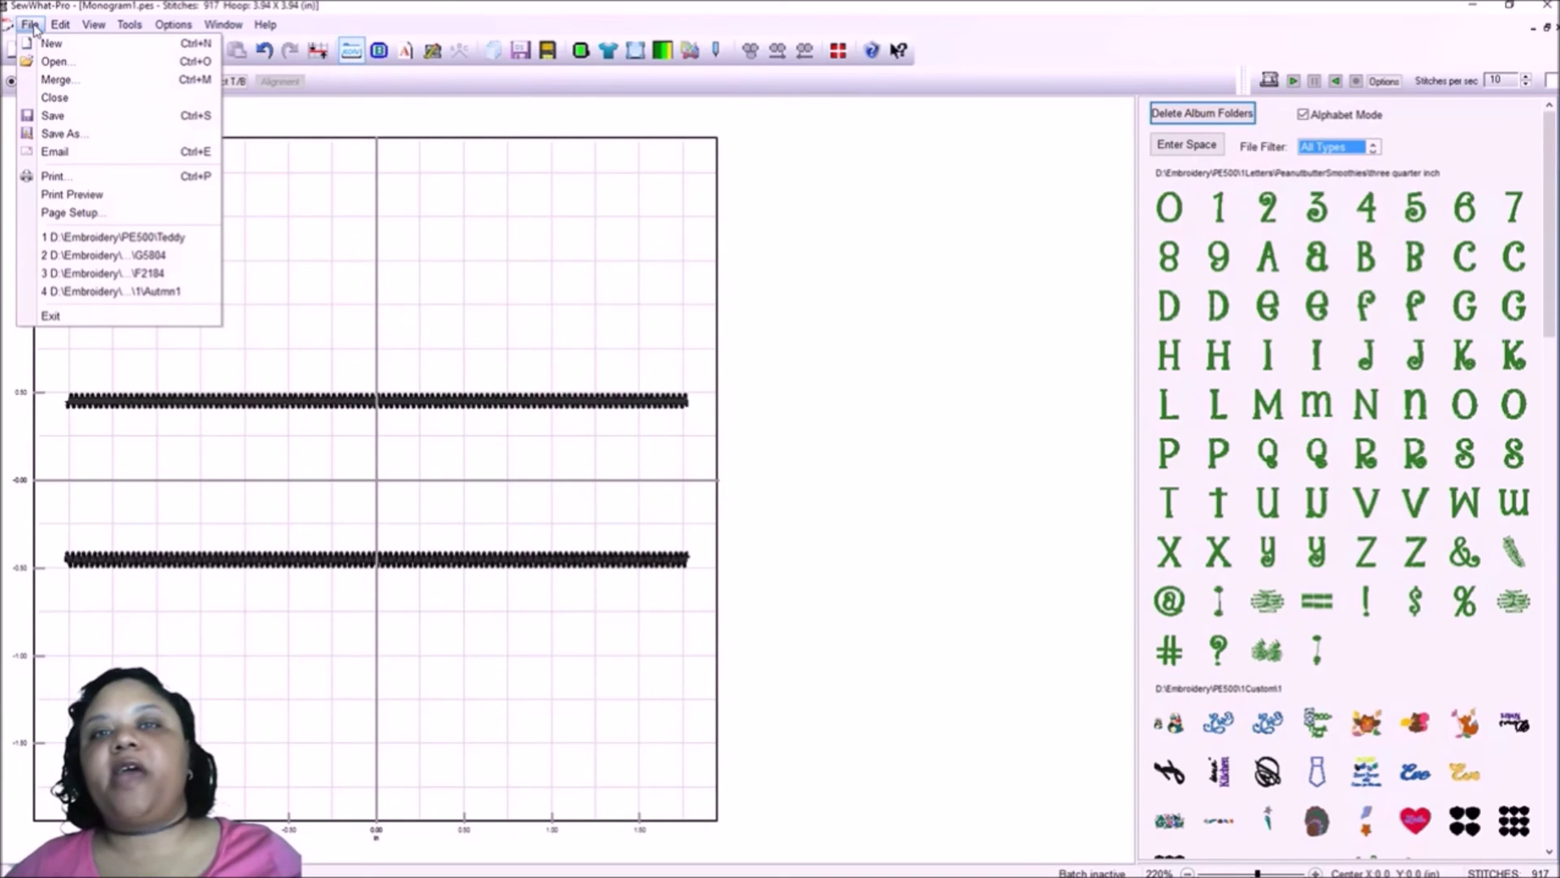
{"action": "left_click", "coordinate": [55, 80]}
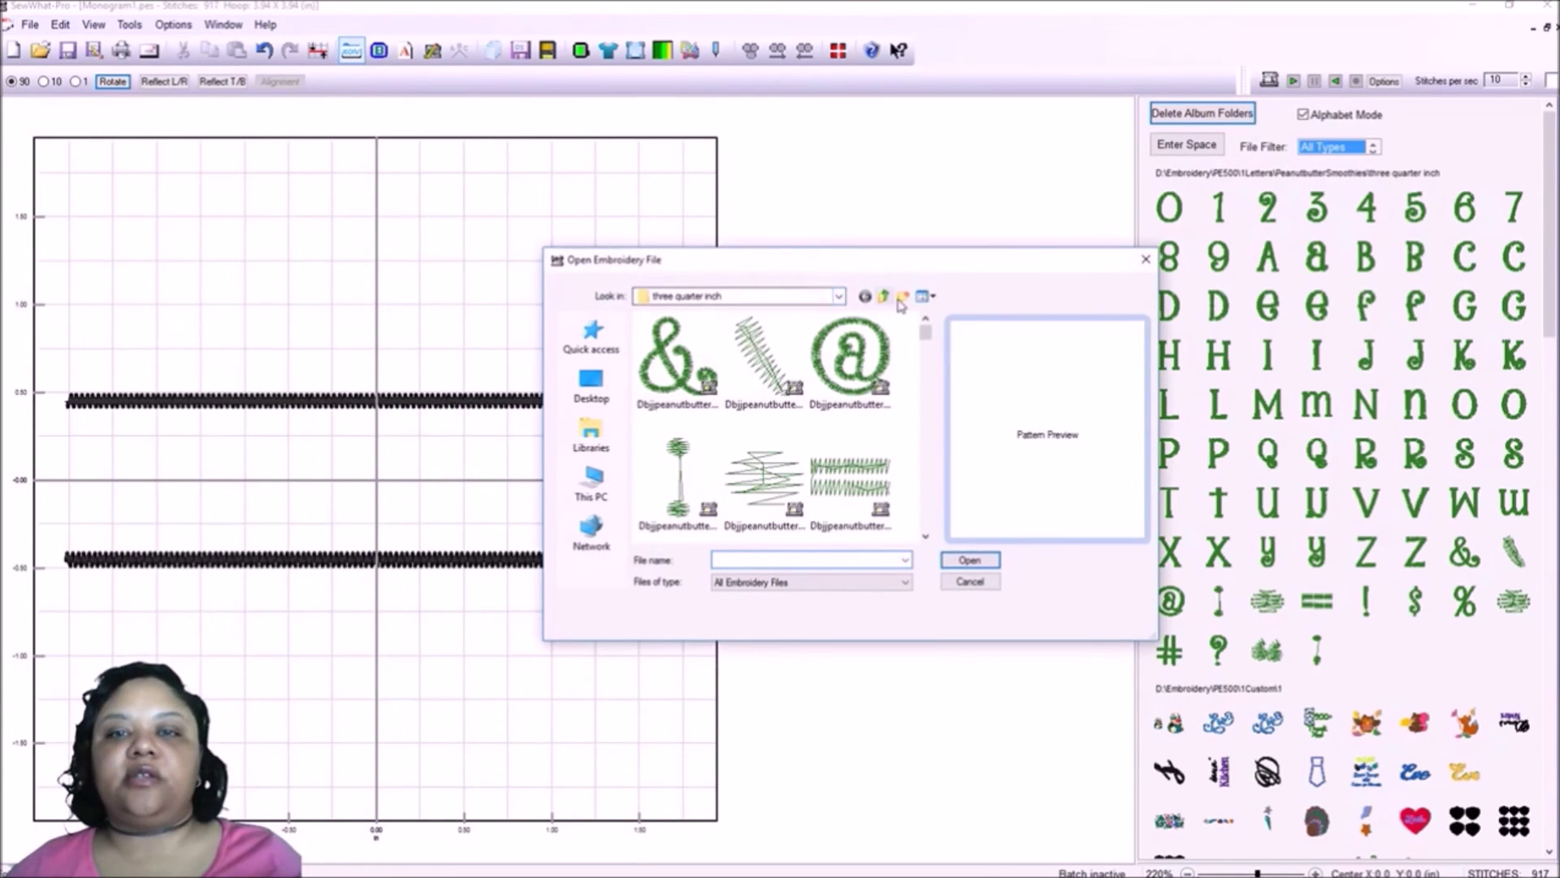
{"action": "left_click", "coordinate": [885, 298]}
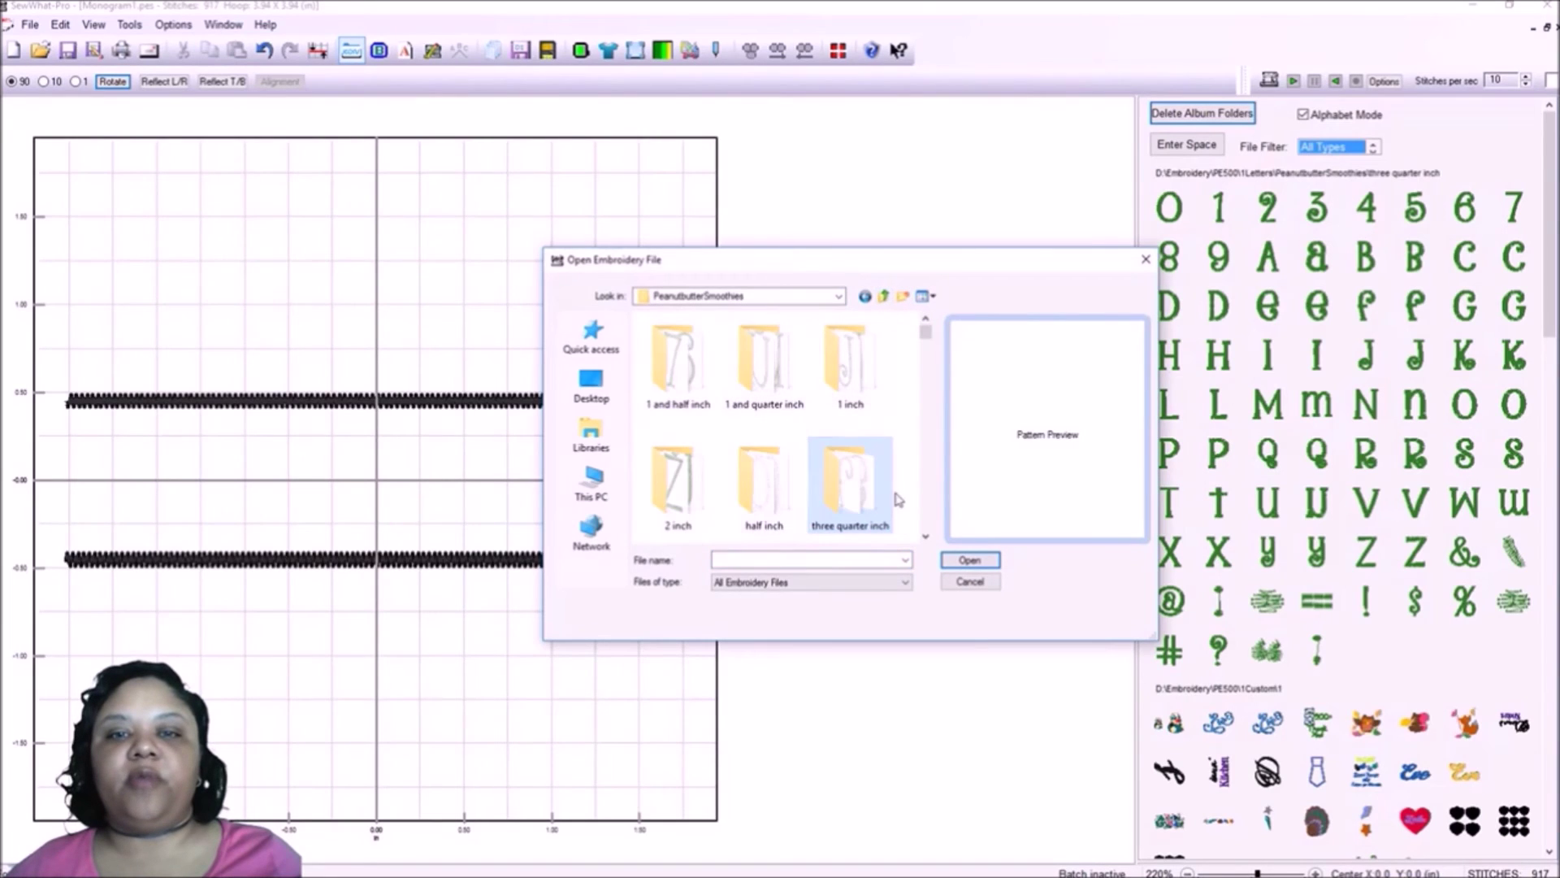
{"action": "left_click", "coordinate": [883, 296]}
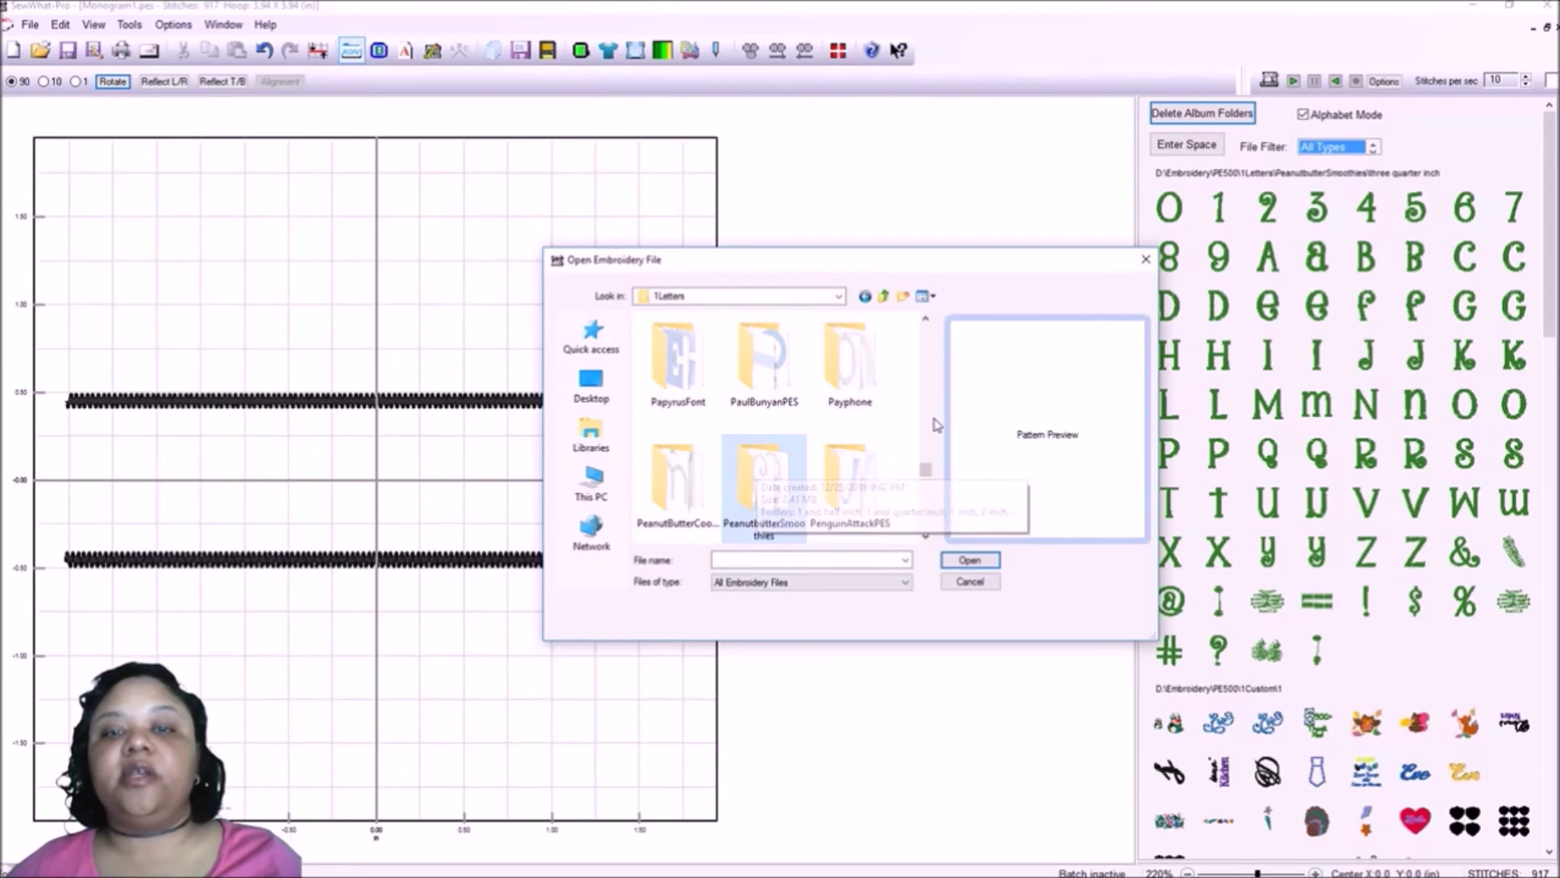
{"action": "left_click", "coordinate": [1146, 259]}
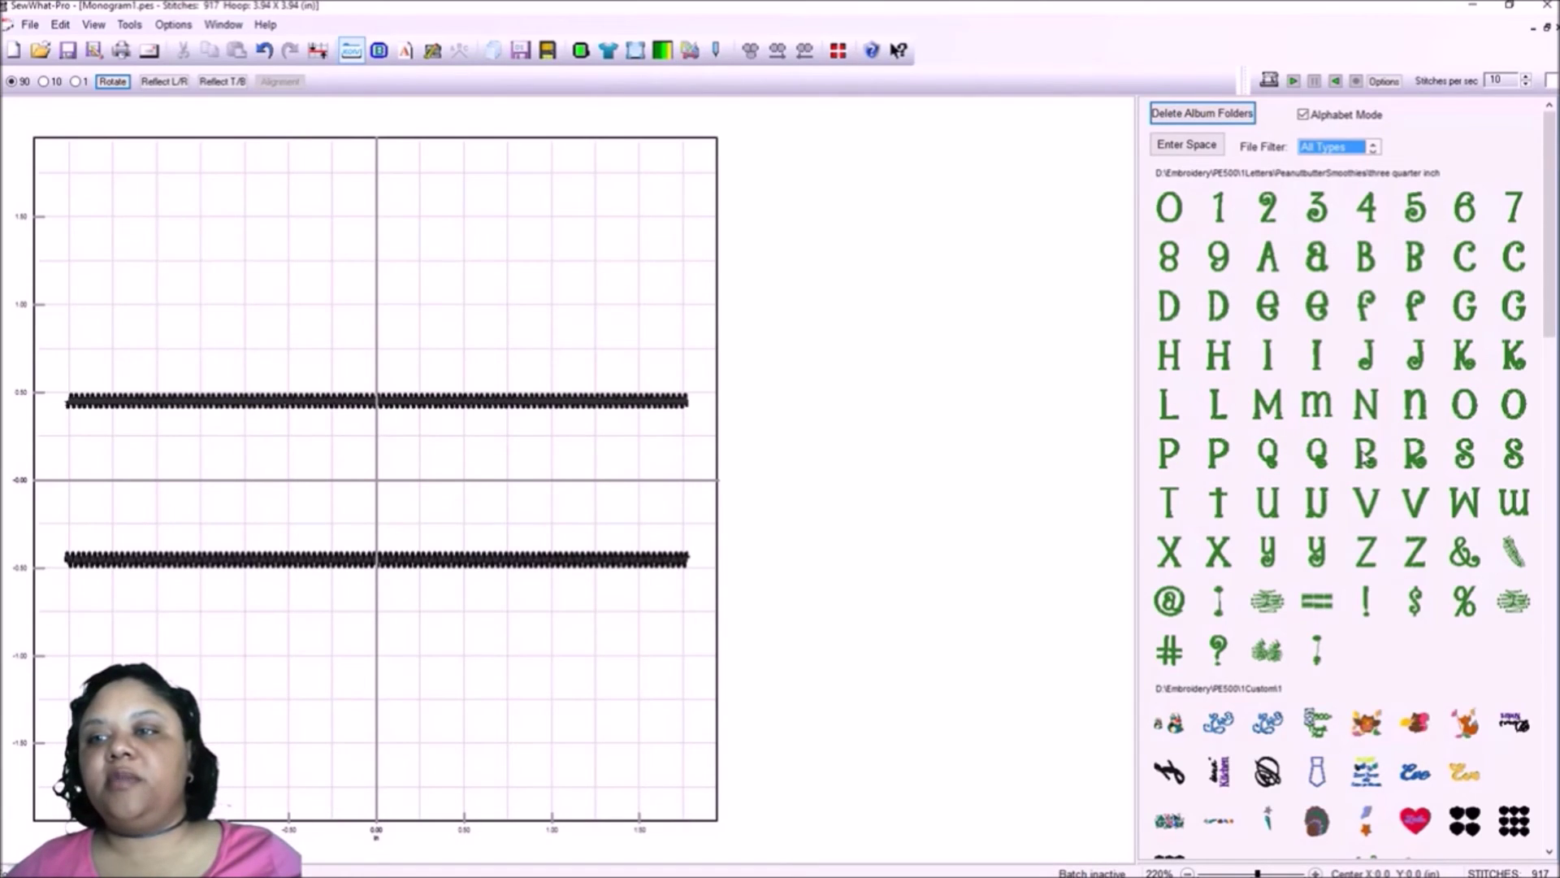
Spell RUBY from alphabet letters, nudging the y down for its descender.
{"action": "left_click", "coordinate": [1367, 455]}
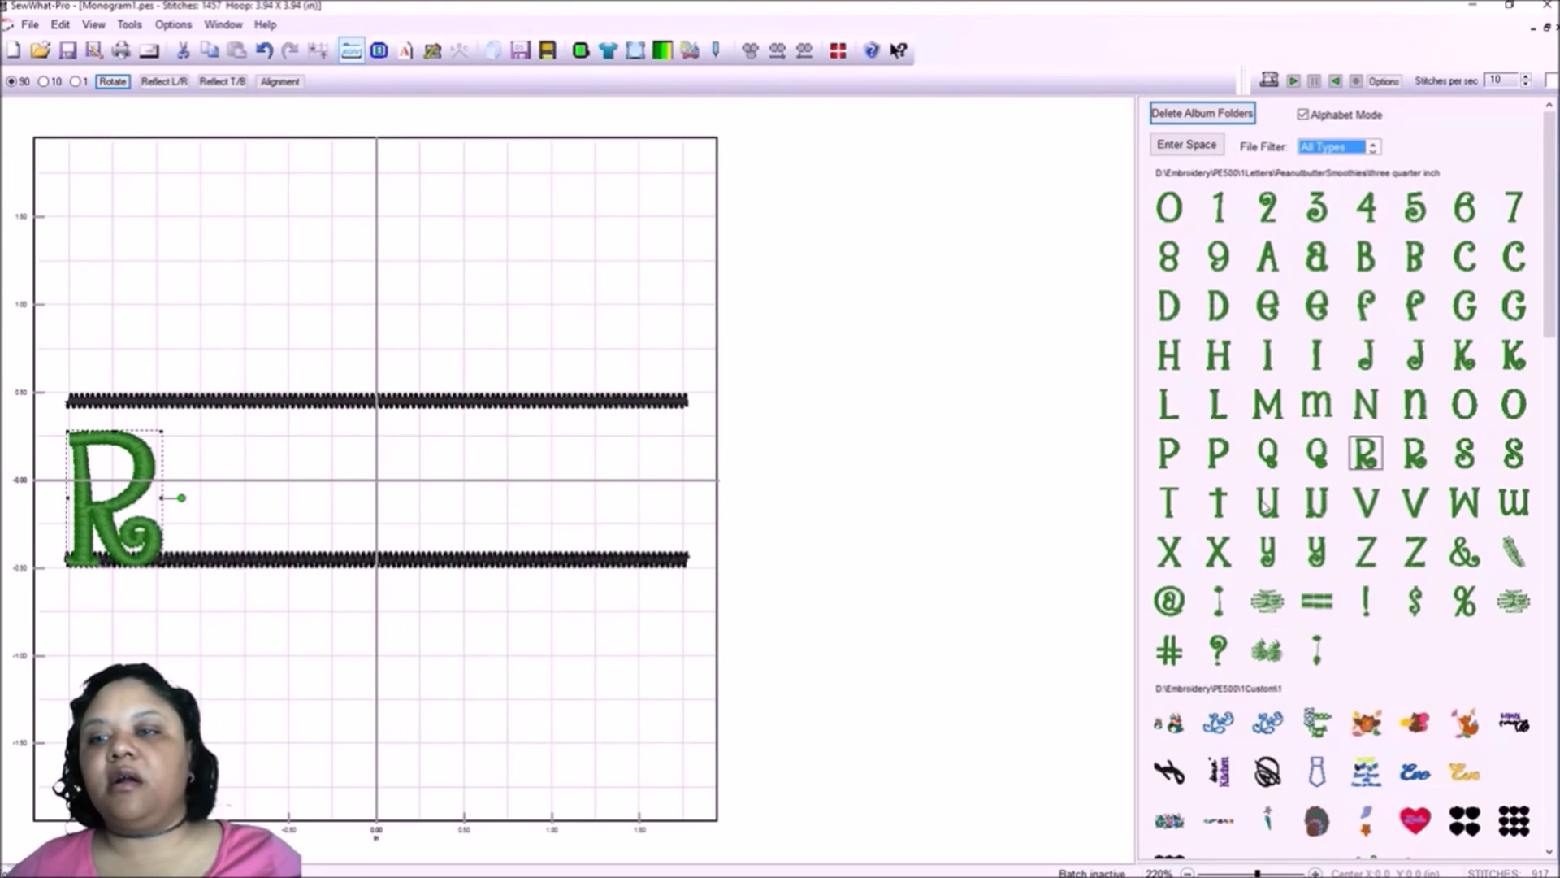
{"action": "left_click", "coordinate": [1314, 506]}
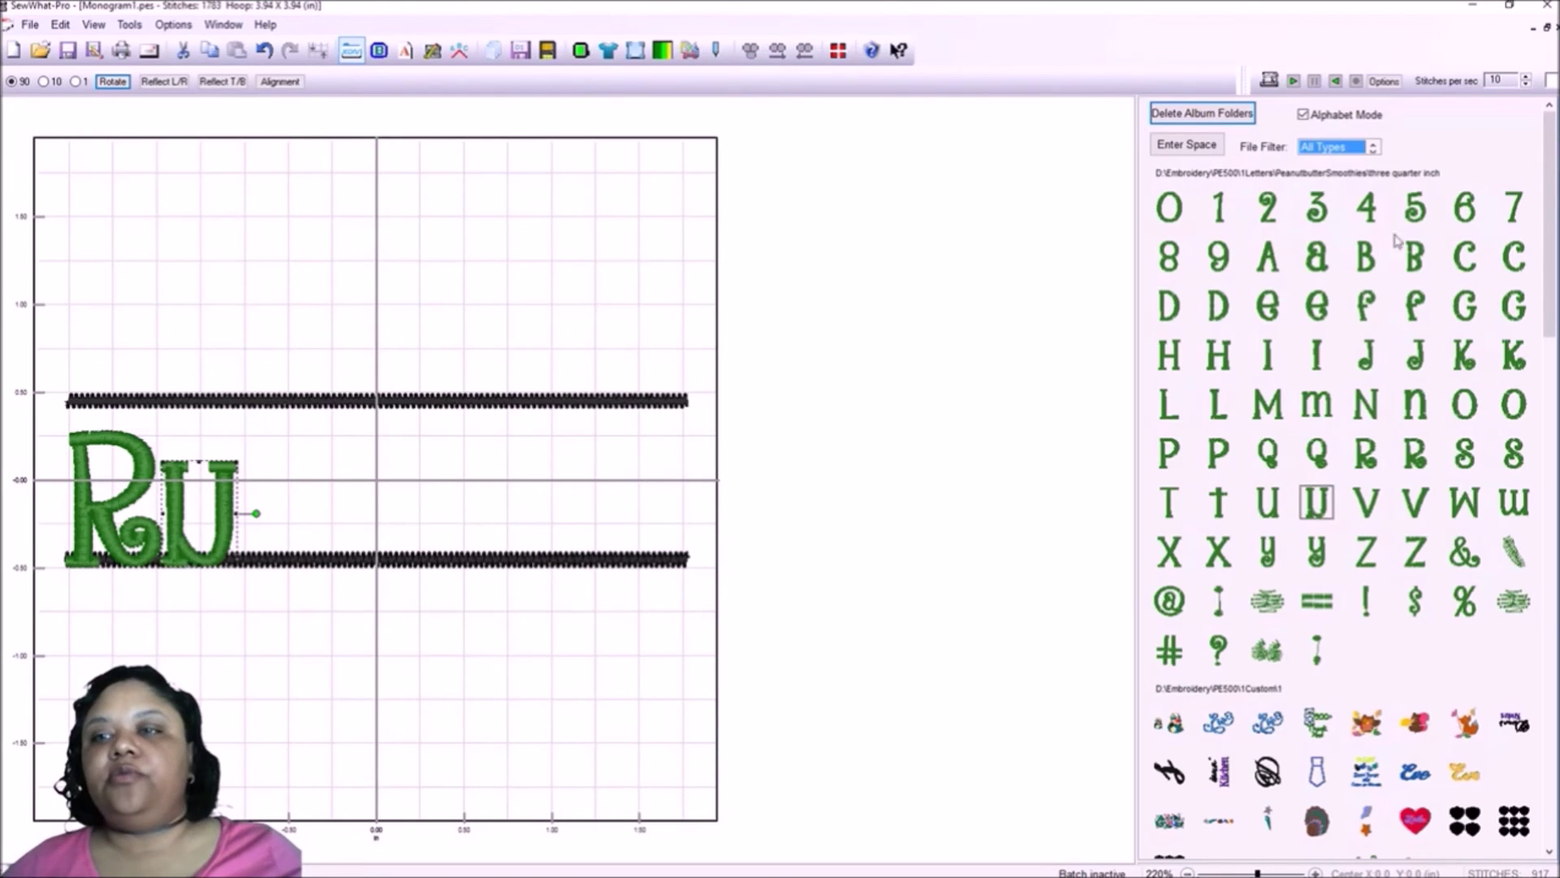
{"action": "left_click", "coordinate": [1415, 257]}
{"action": "left_click", "coordinate": [1318, 553]}
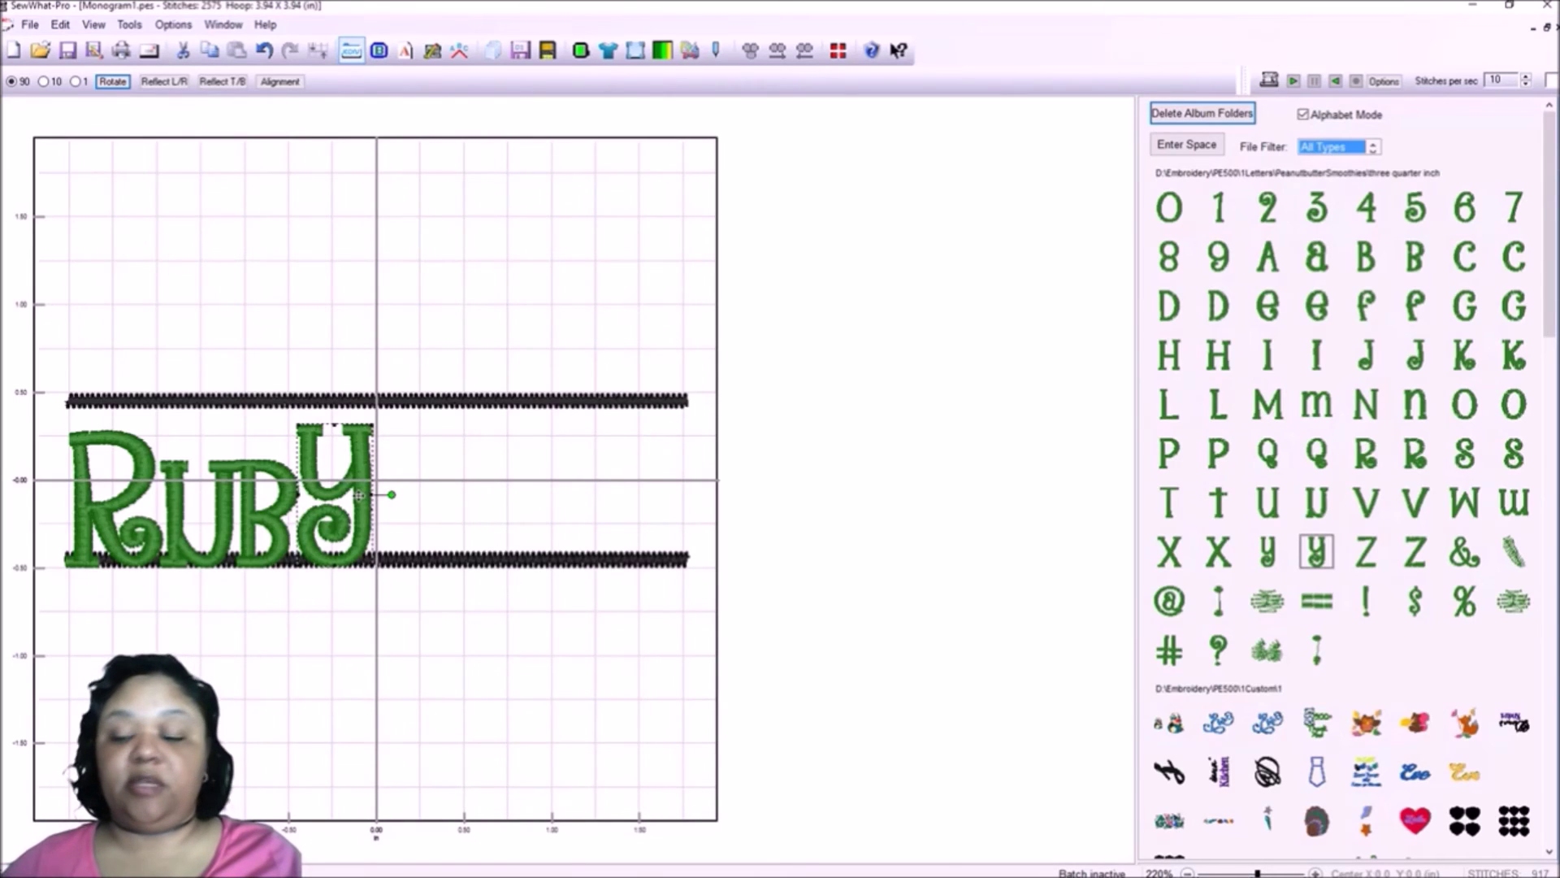
{"action": "key", "text": "Down"}
{"action": "key", "text": "Down"}
{"action": "key", "text": "Down"}
{"action": "key", "text": "Down"}
{"action": "key", "text": "Down"}
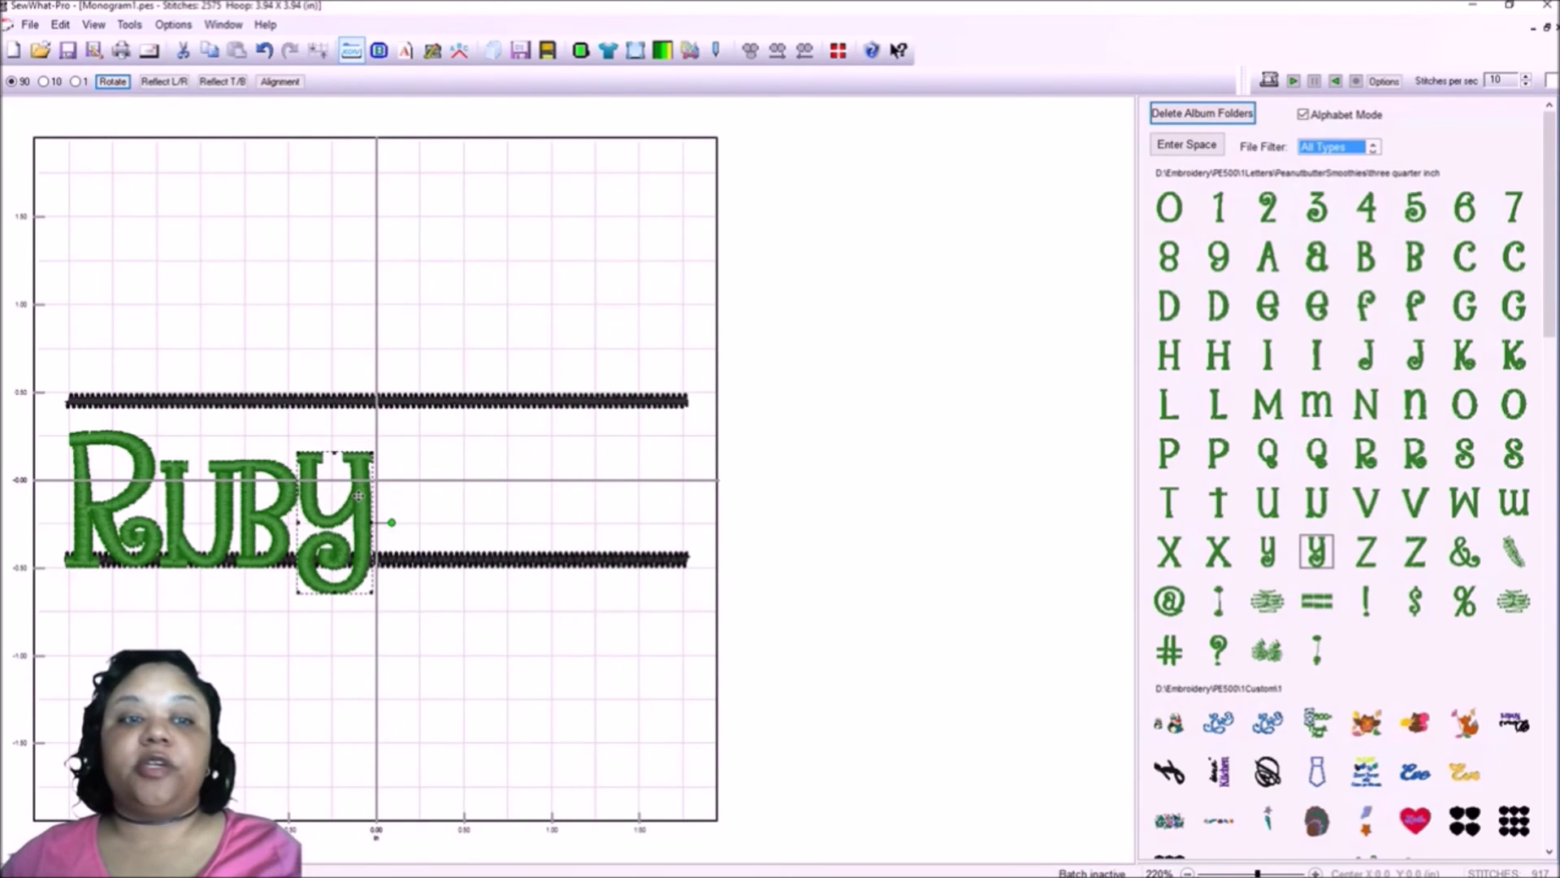
{"action": "key", "text": "Down"}
{"action": "key", "text": "Up"}
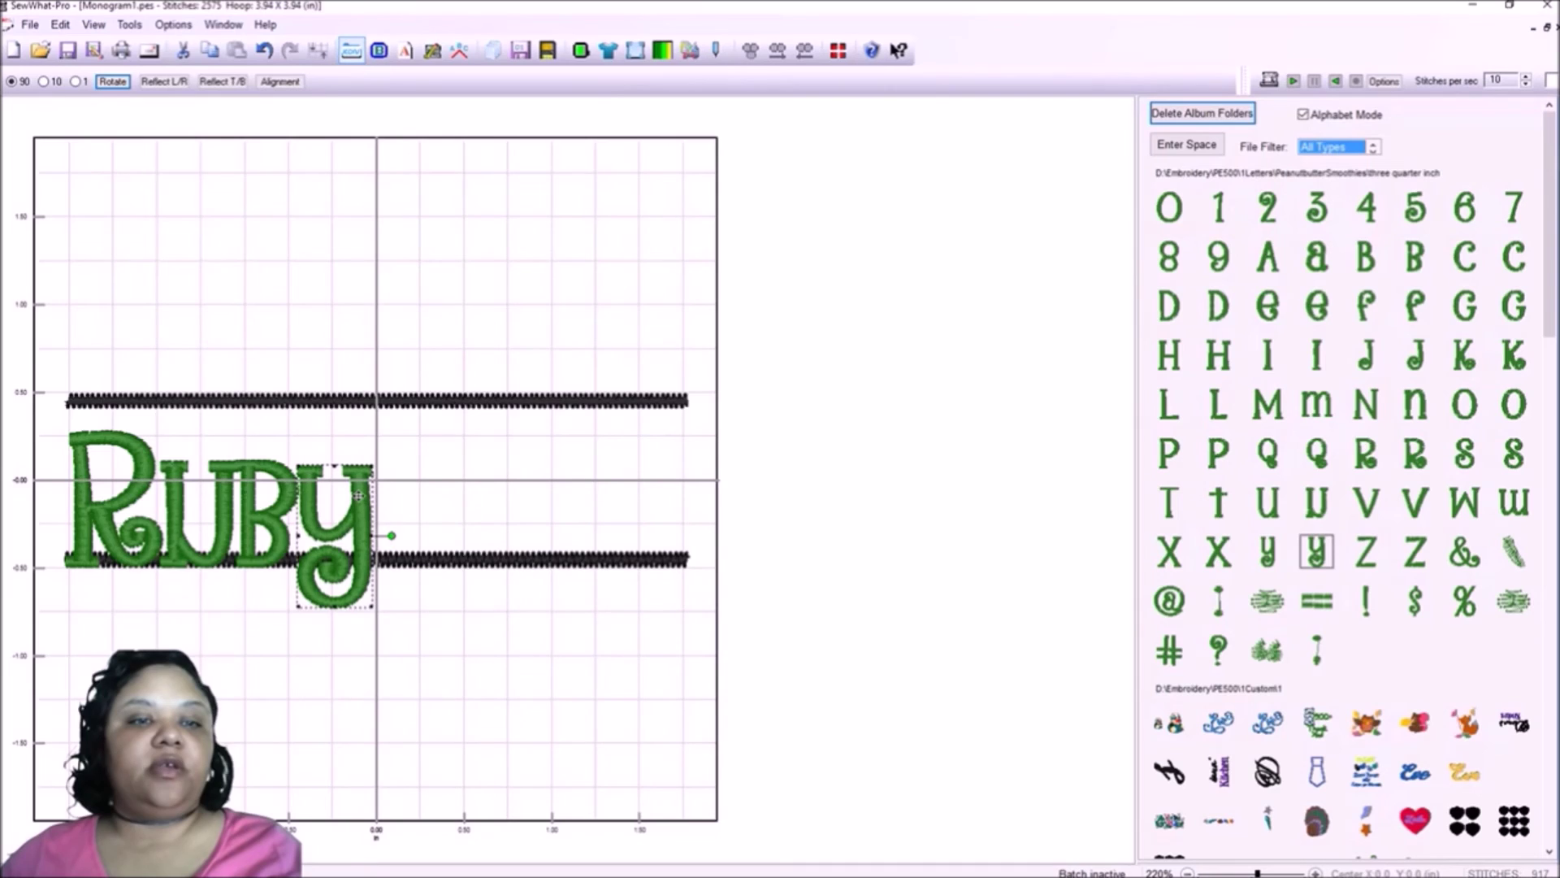
{"action": "left_click", "coordinate": [238, 626]}
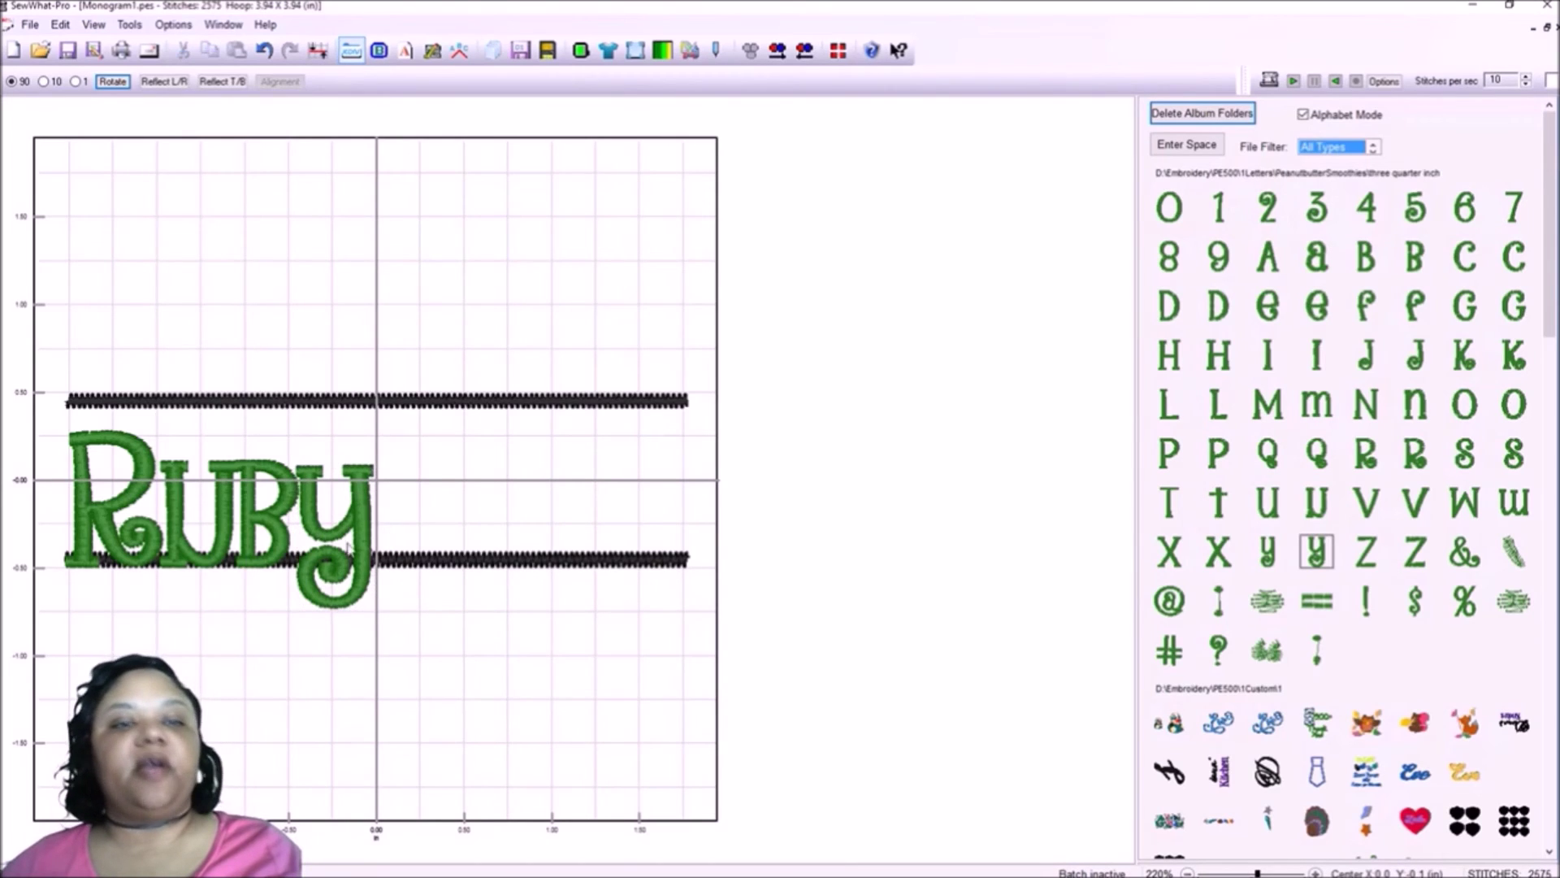
Select RUBY's thread colours in the list, move the lettering off the bars and delete it.
{"action": "left_click", "coordinate": [404, 515]}
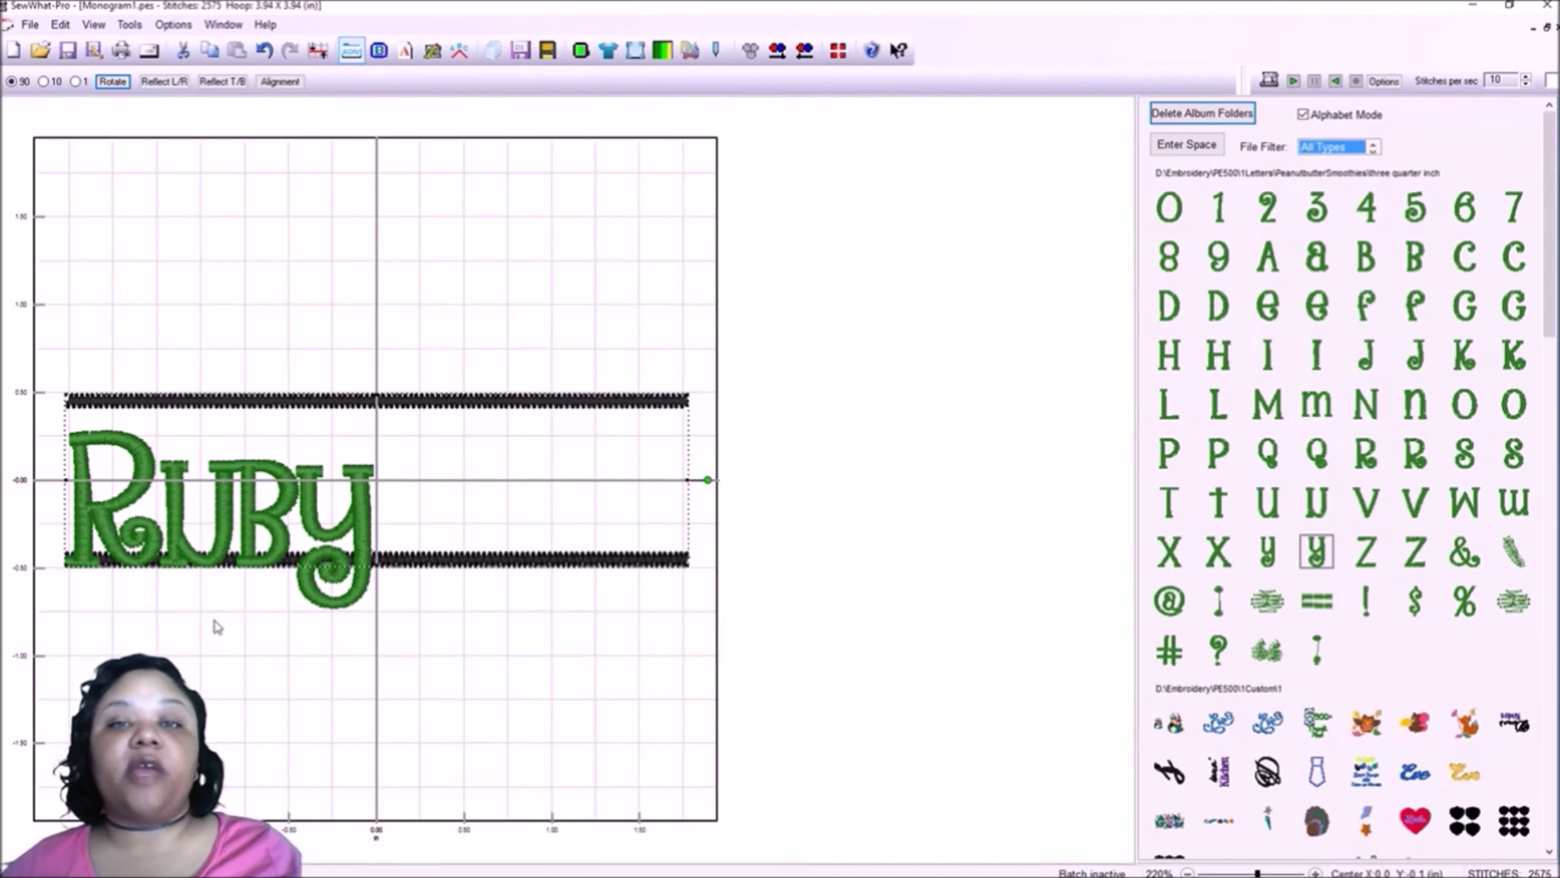
{"action": "left_click", "coordinate": [351, 50]}
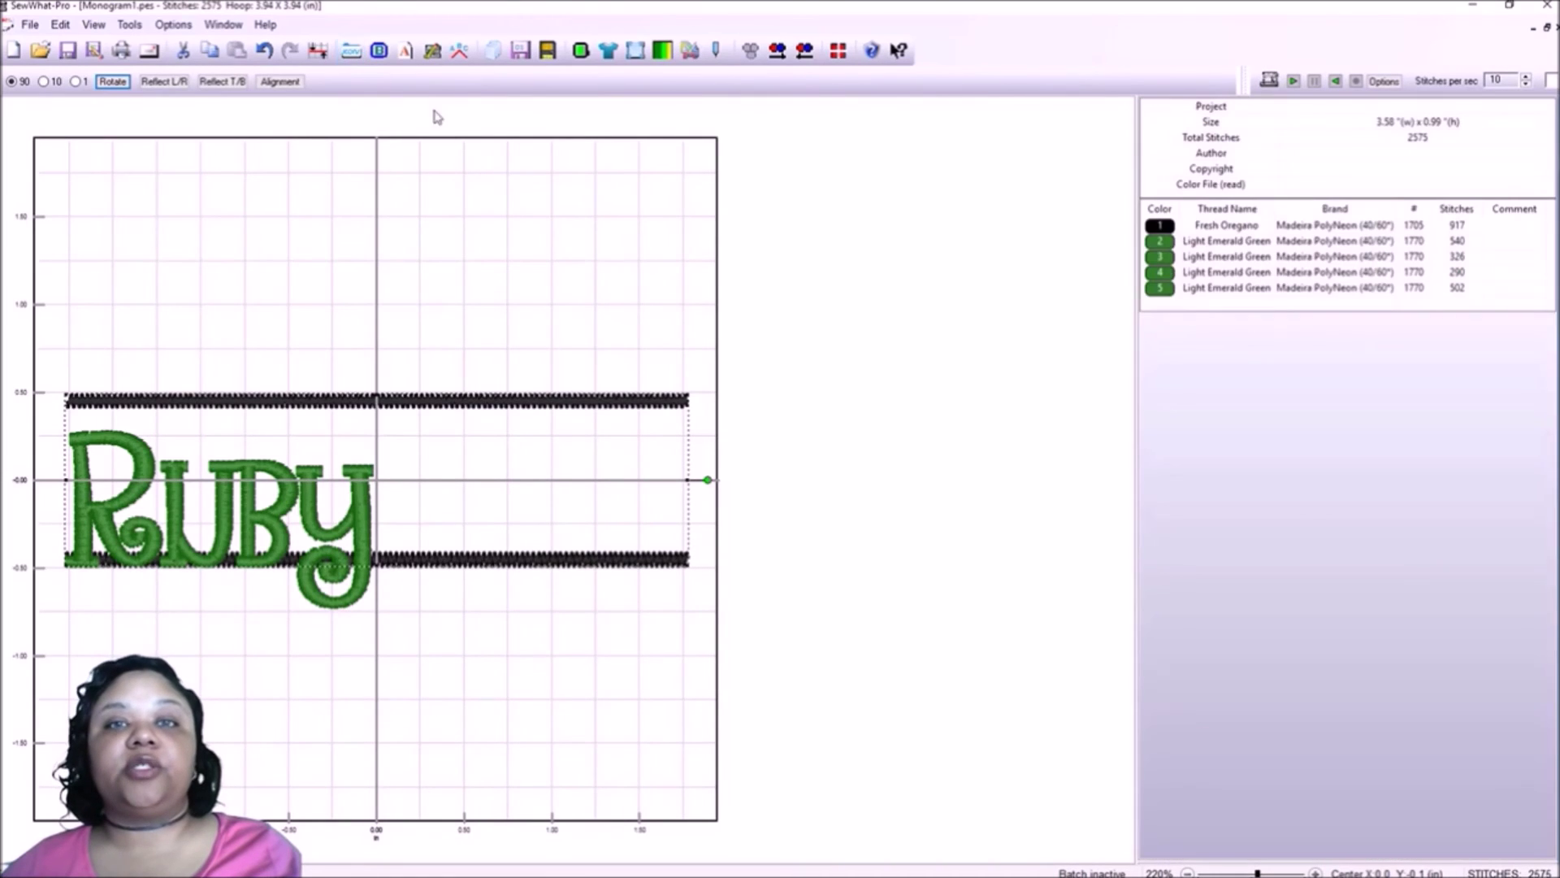
{"action": "left_click_drag", "start_coordinate": [1163, 242], "coordinate": [1160, 300]}
{"action": "left_click_drag", "start_coordinate": [257, 502], "coordinate": [406, 485]}
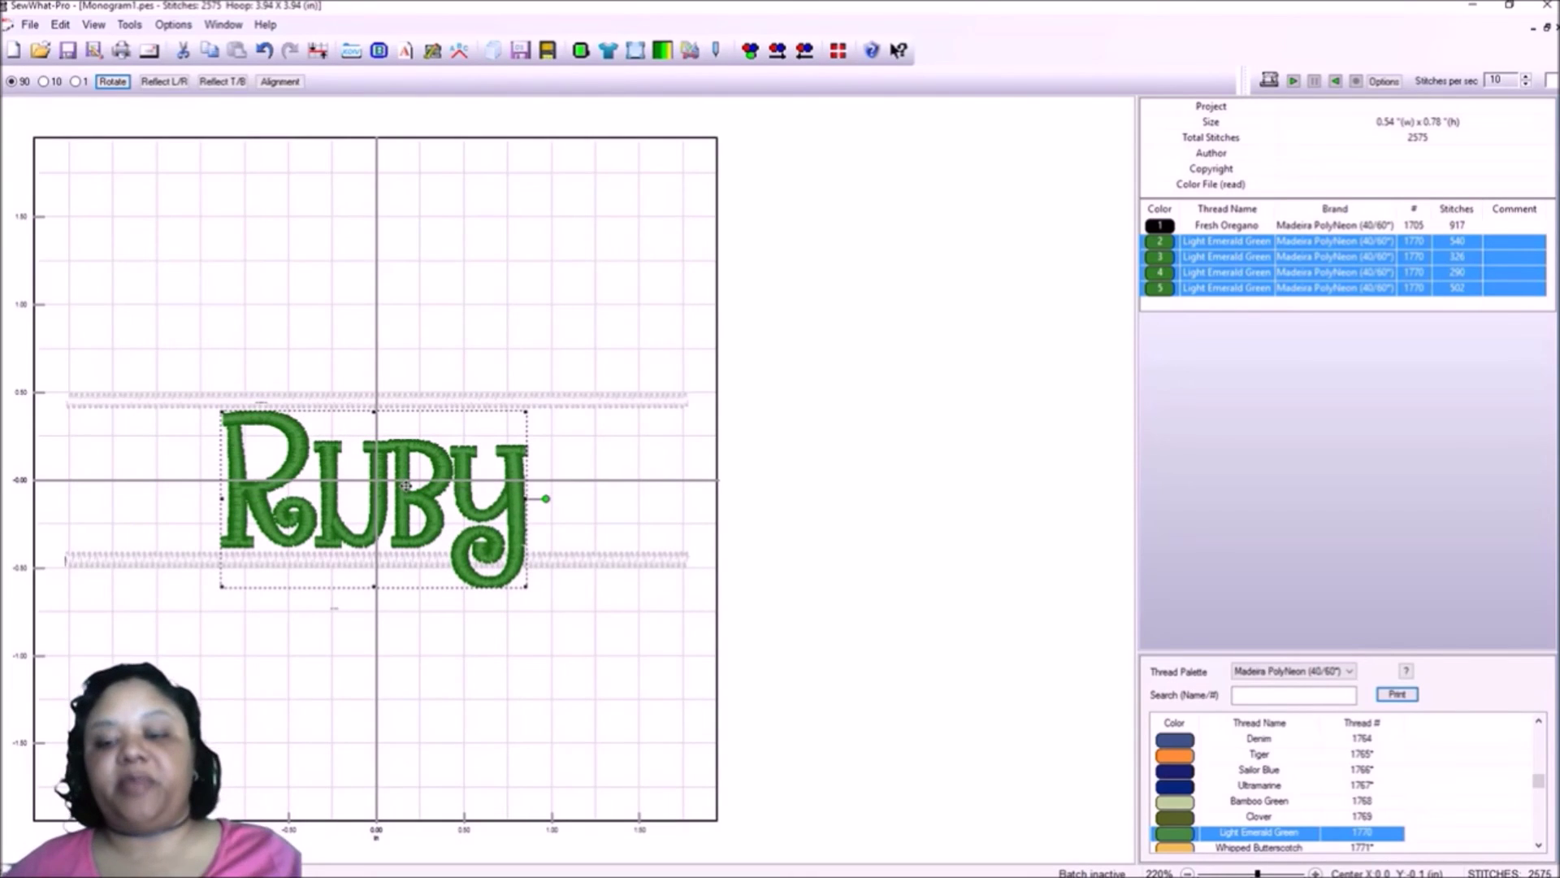
{"action": "key", "text": "Delete"}
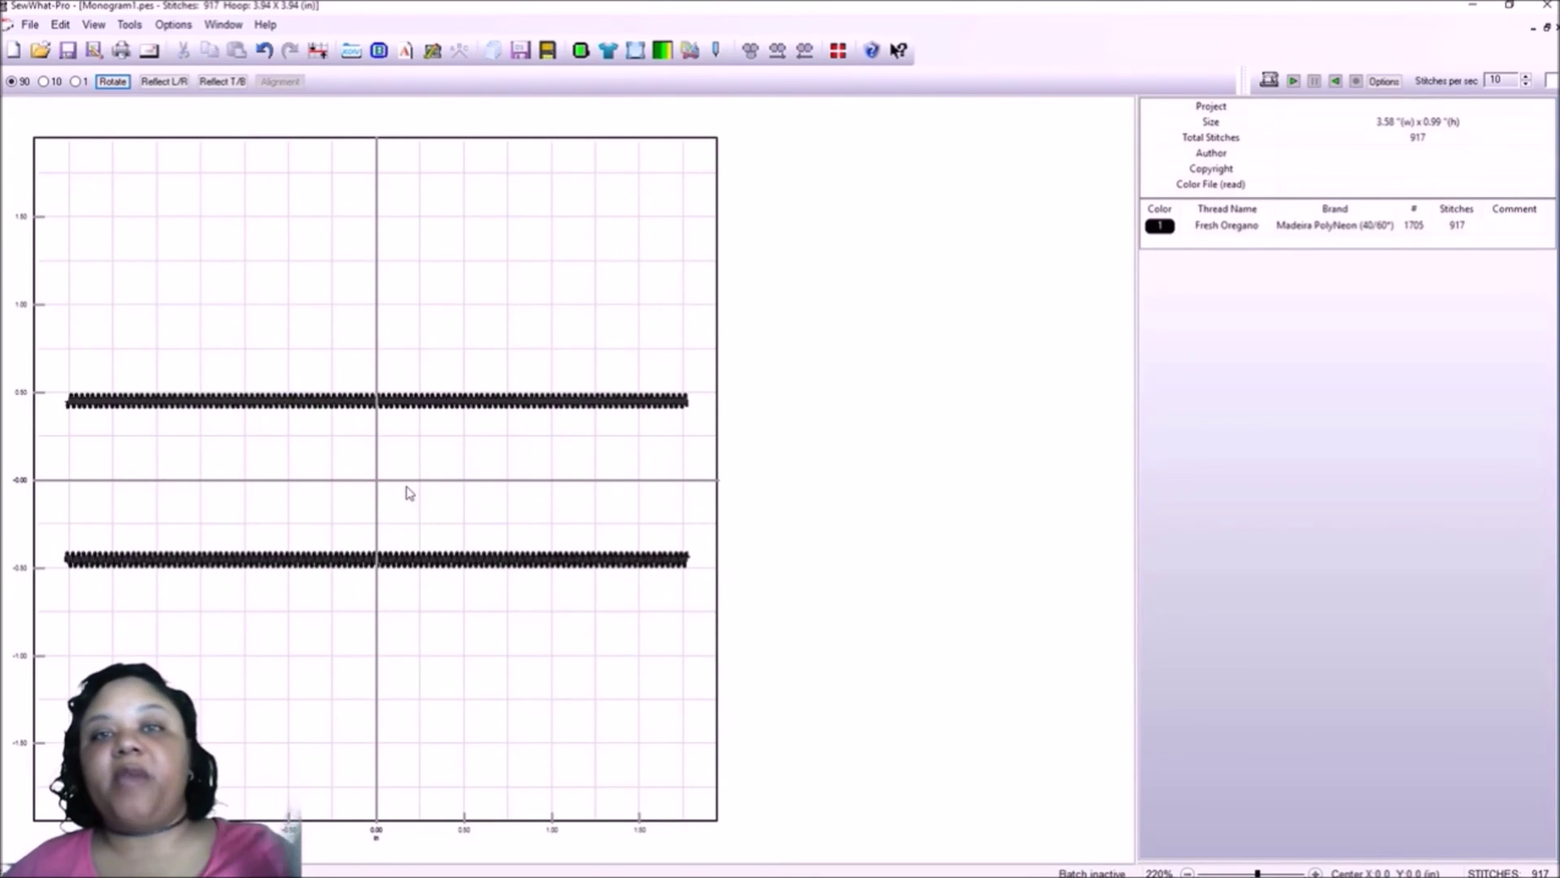
Spell Alice from the alphabet album letters A, L, I, C and e.
{"action": "left_click", "coordinate": [351, 50]}
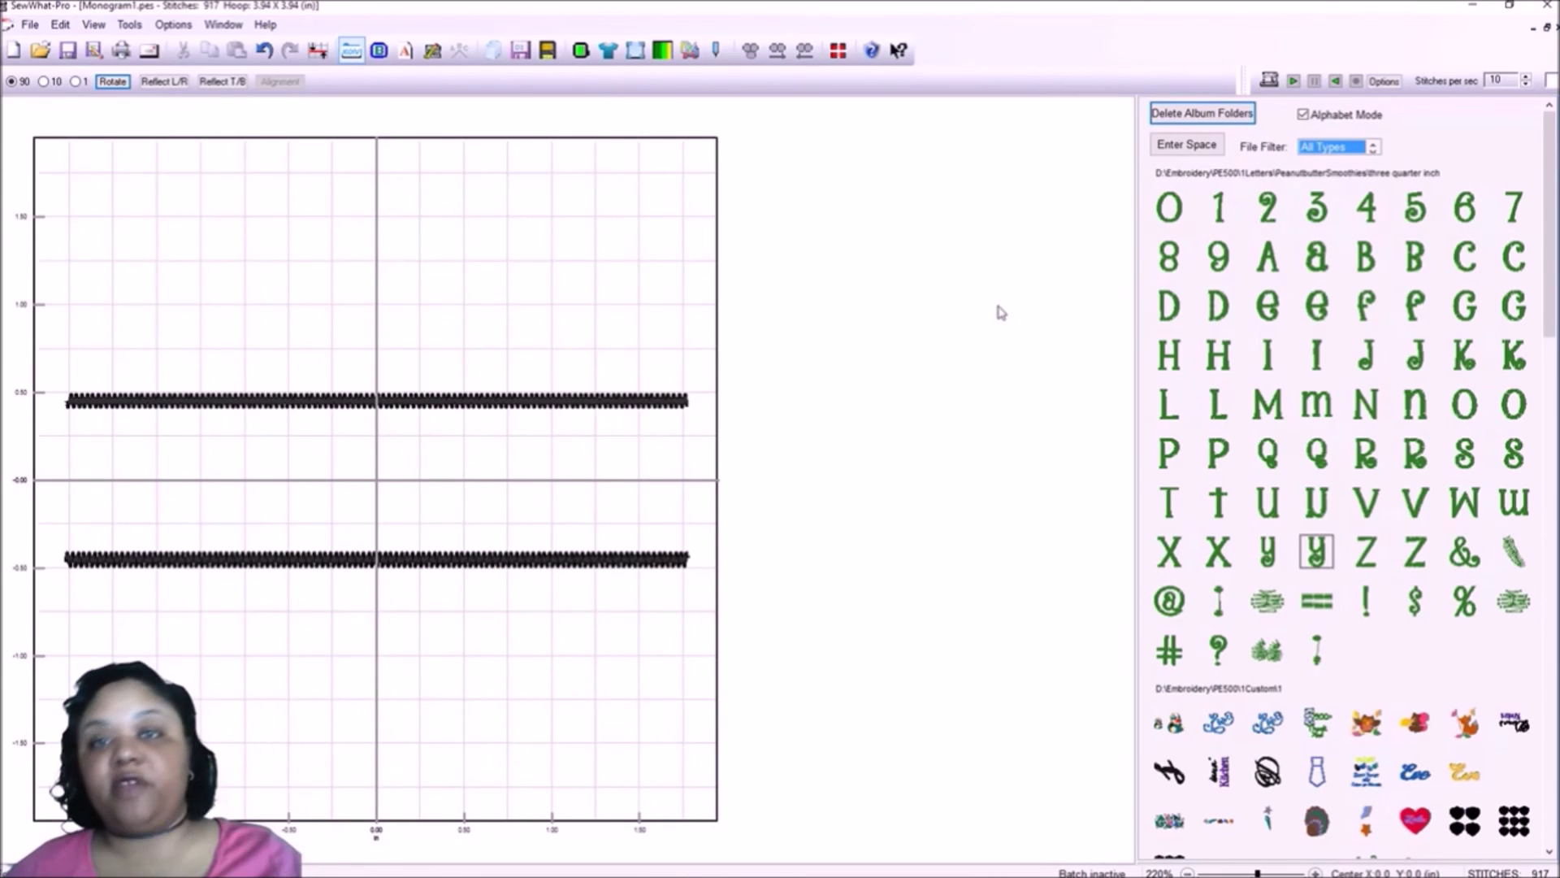
{"action": "left_click", "coordinate": [1270, 267]}
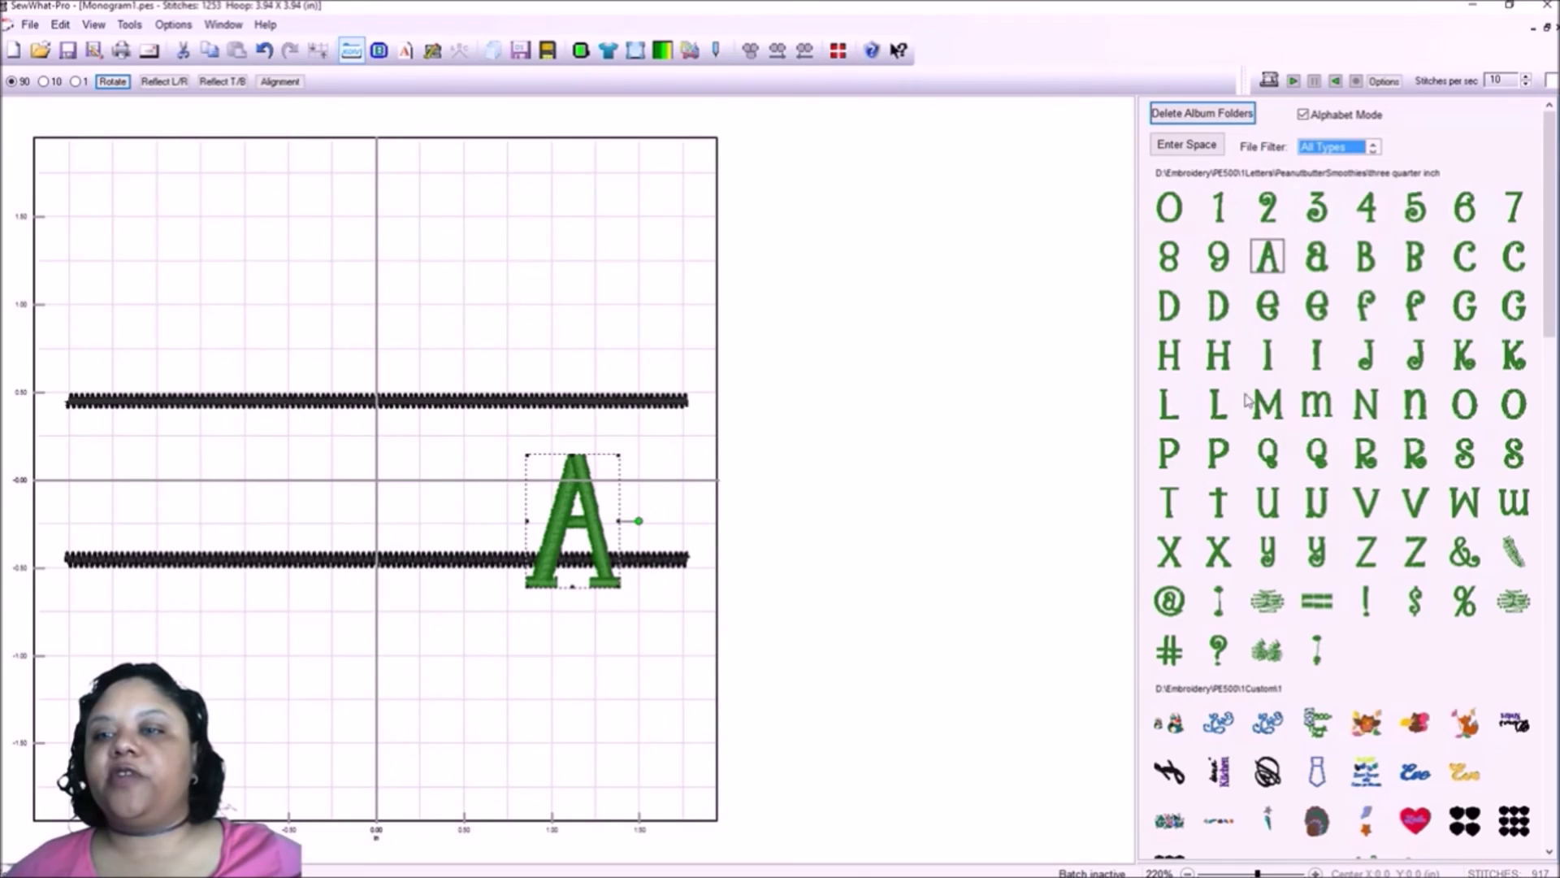
{"action": "left_click", "coordinate": [1215, 413]}
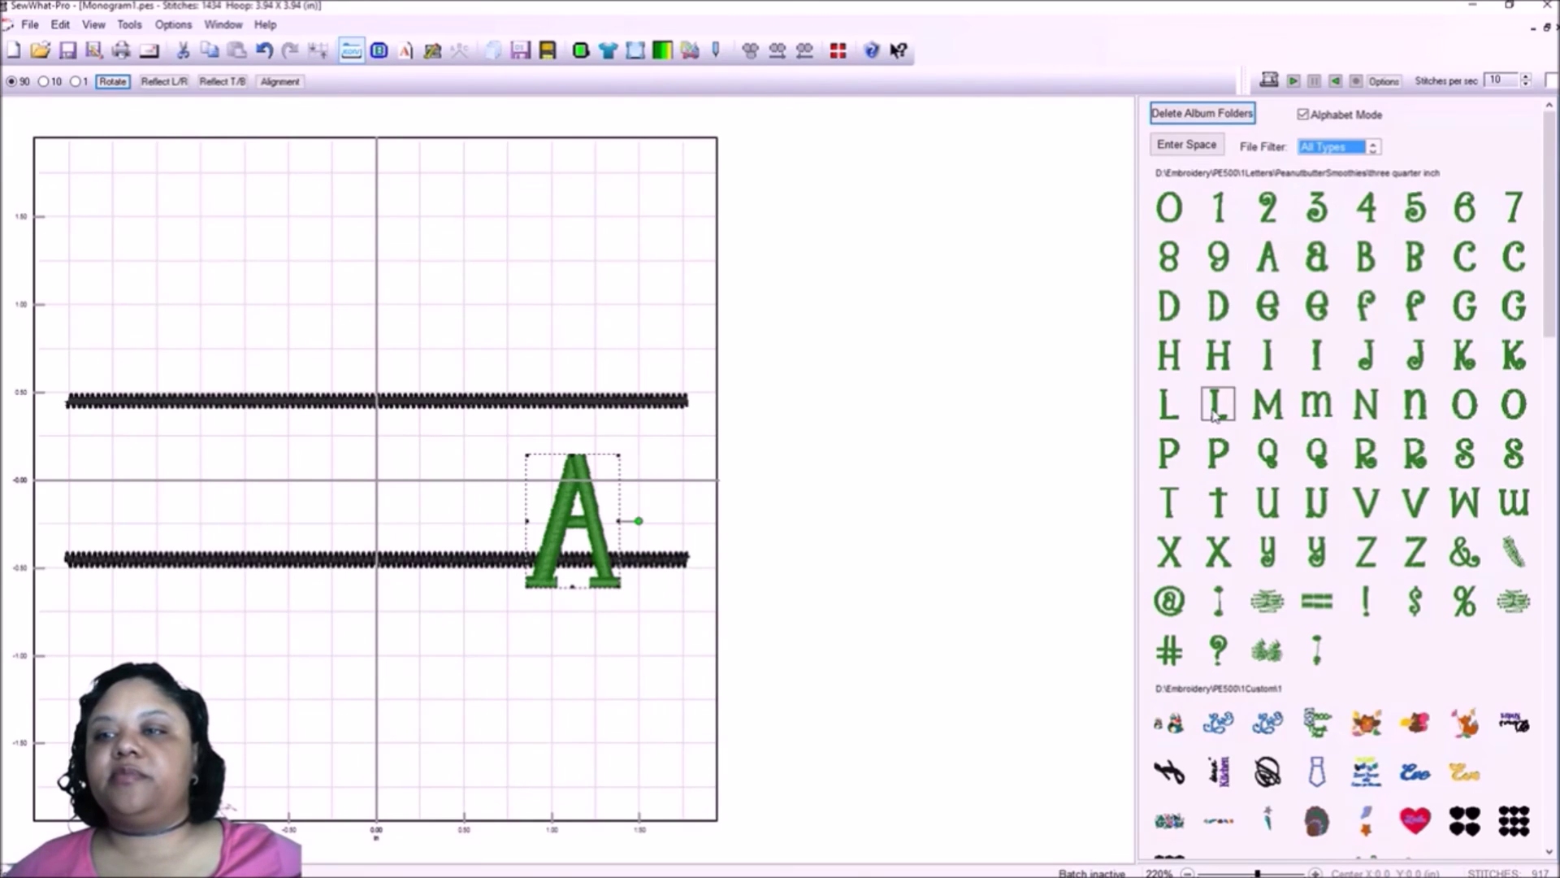
{"action": "left_click", "coordinate": [1313, 364]}
{"action": "left_click", "coordinate": [1513, 261]}
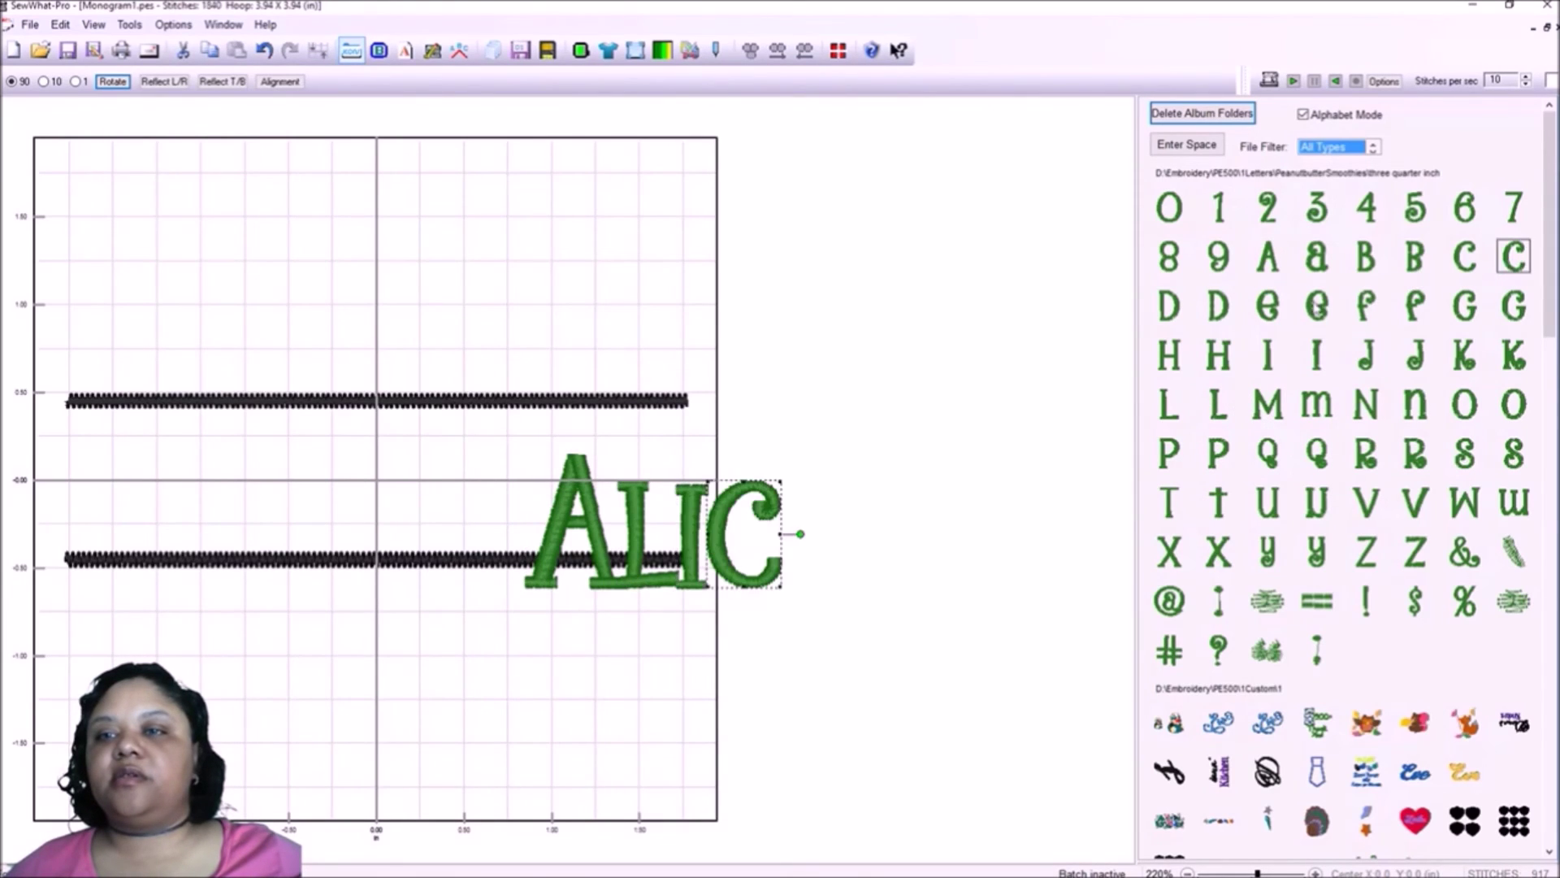
{"action": "left_click", "coordinate": [1317, 308]}
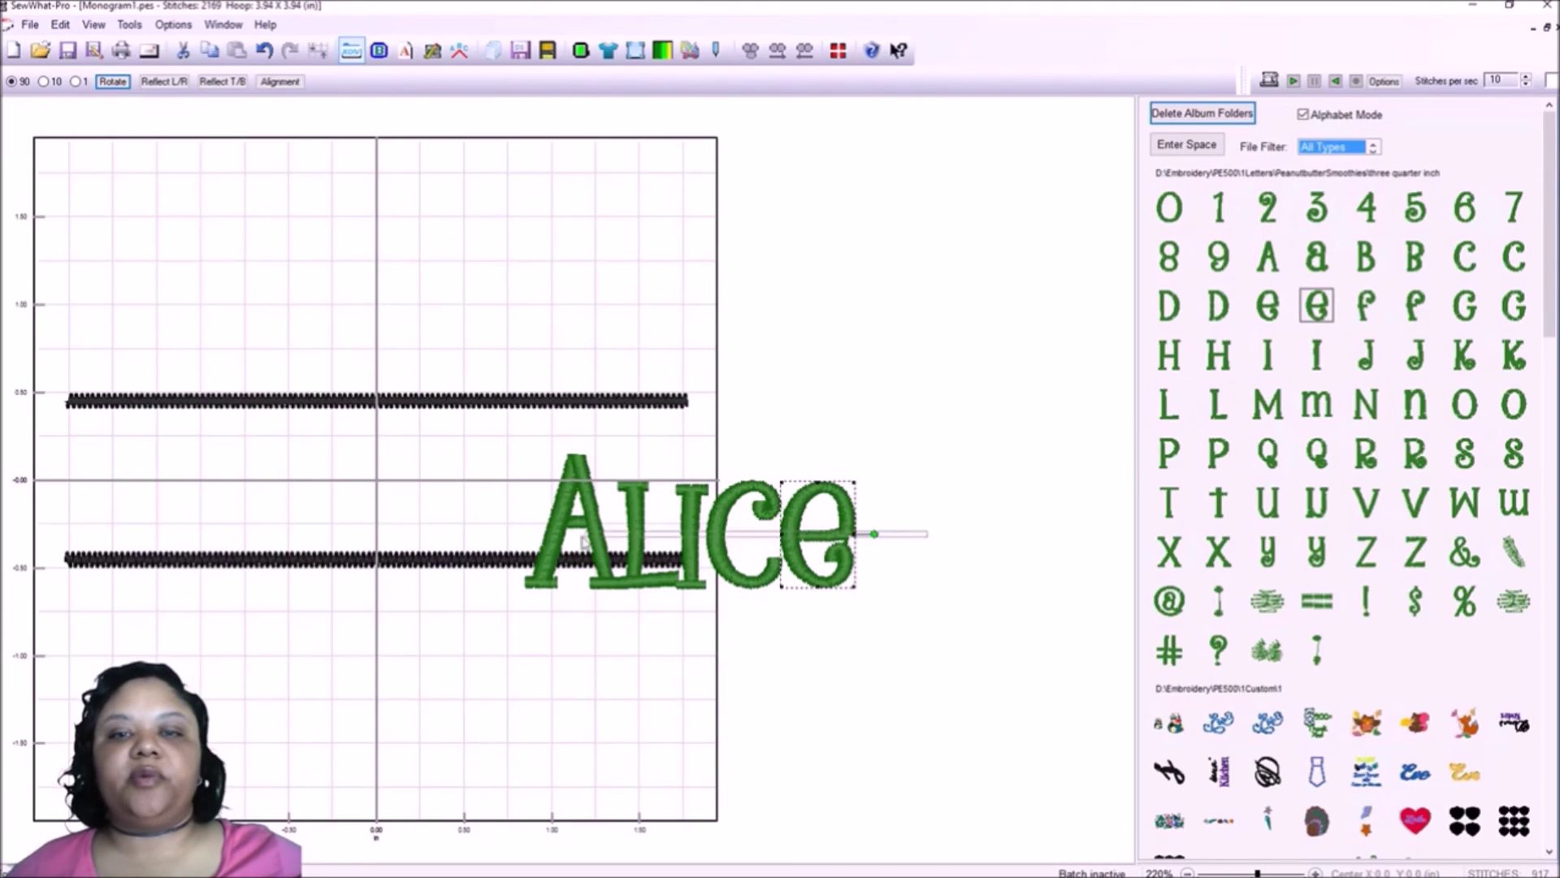
Shift the whole design slightly left, deselect it, and show the thread colour list.
{"action": "key", "text": "ctrl+a"}
{"action": "mouse_move", "coordinate": [668, 538]}
{"action": "left_mouse_down"}
{"action": "mouse_move", "coordinate": [641, 538]}
{"action": "mouse_move", "coordinate": [664, 538]}
{"action": "left_mouse_up"}
{"action": "left_click", "coordinate": [690, 351]}
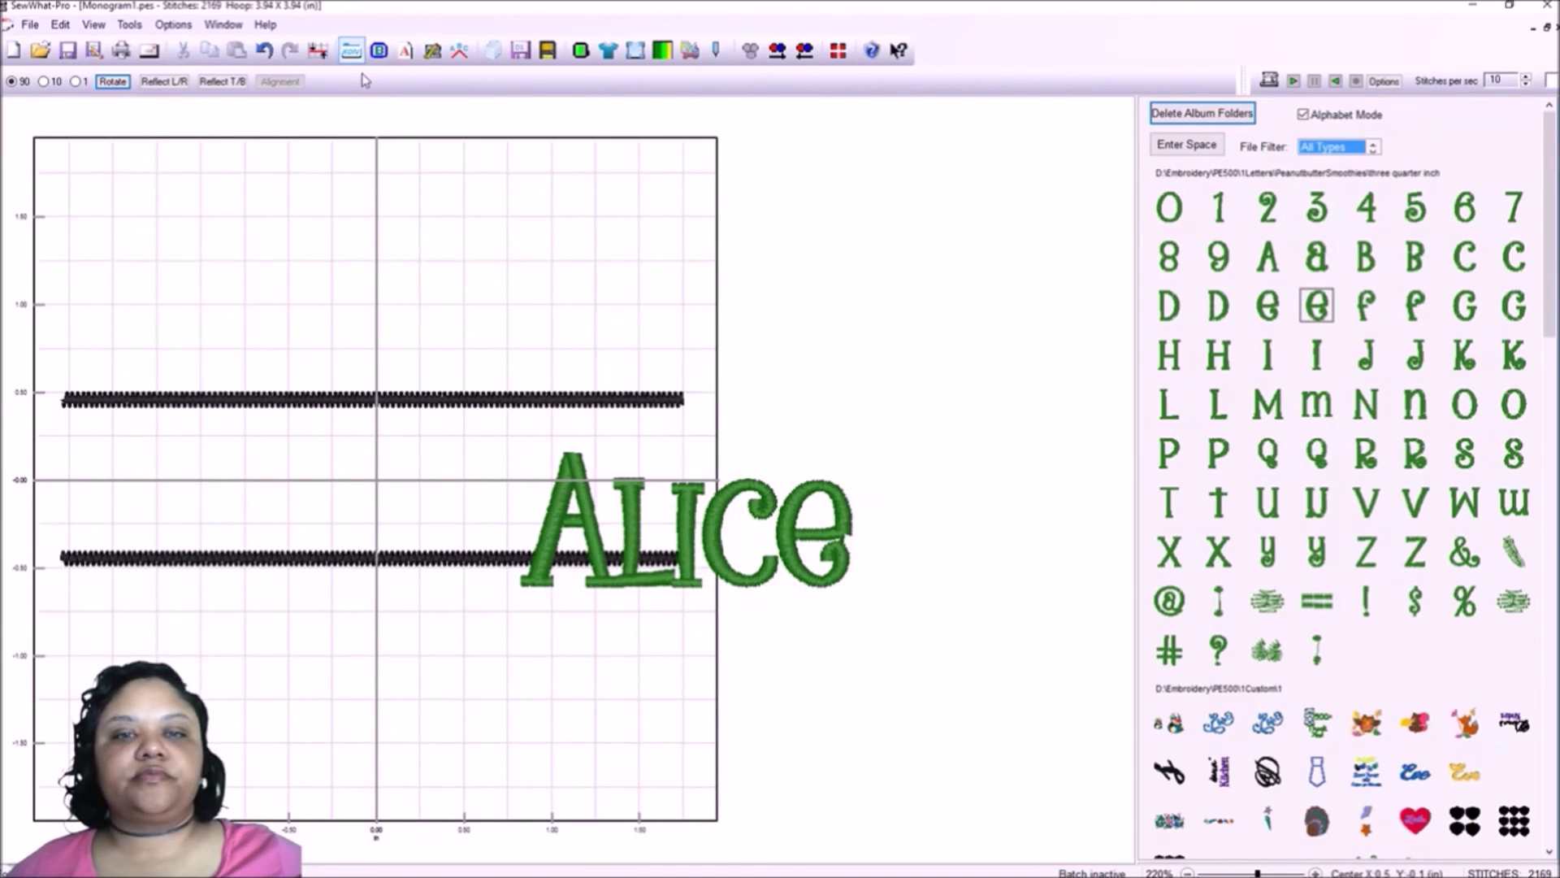
{"action": "left_click", "coordinate": [351, 51]}
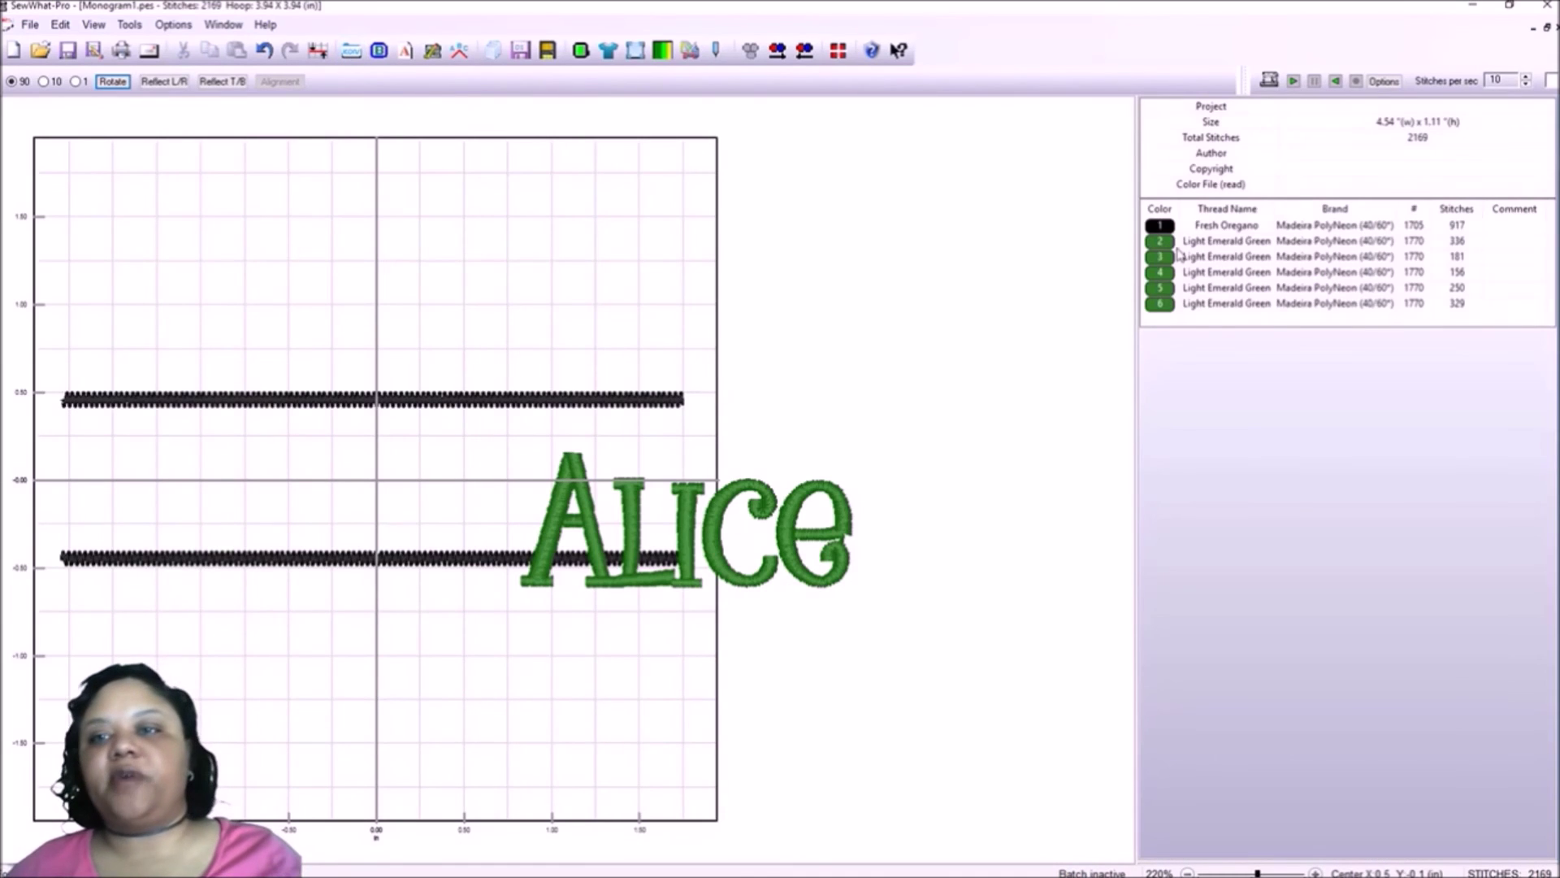
Select all Alice thread colours and drag the lettering left, centered between the black bars.
{"action": "left_click_drag", "start_coordinate": [1170, 241], "coordinate": [1162, 304]}
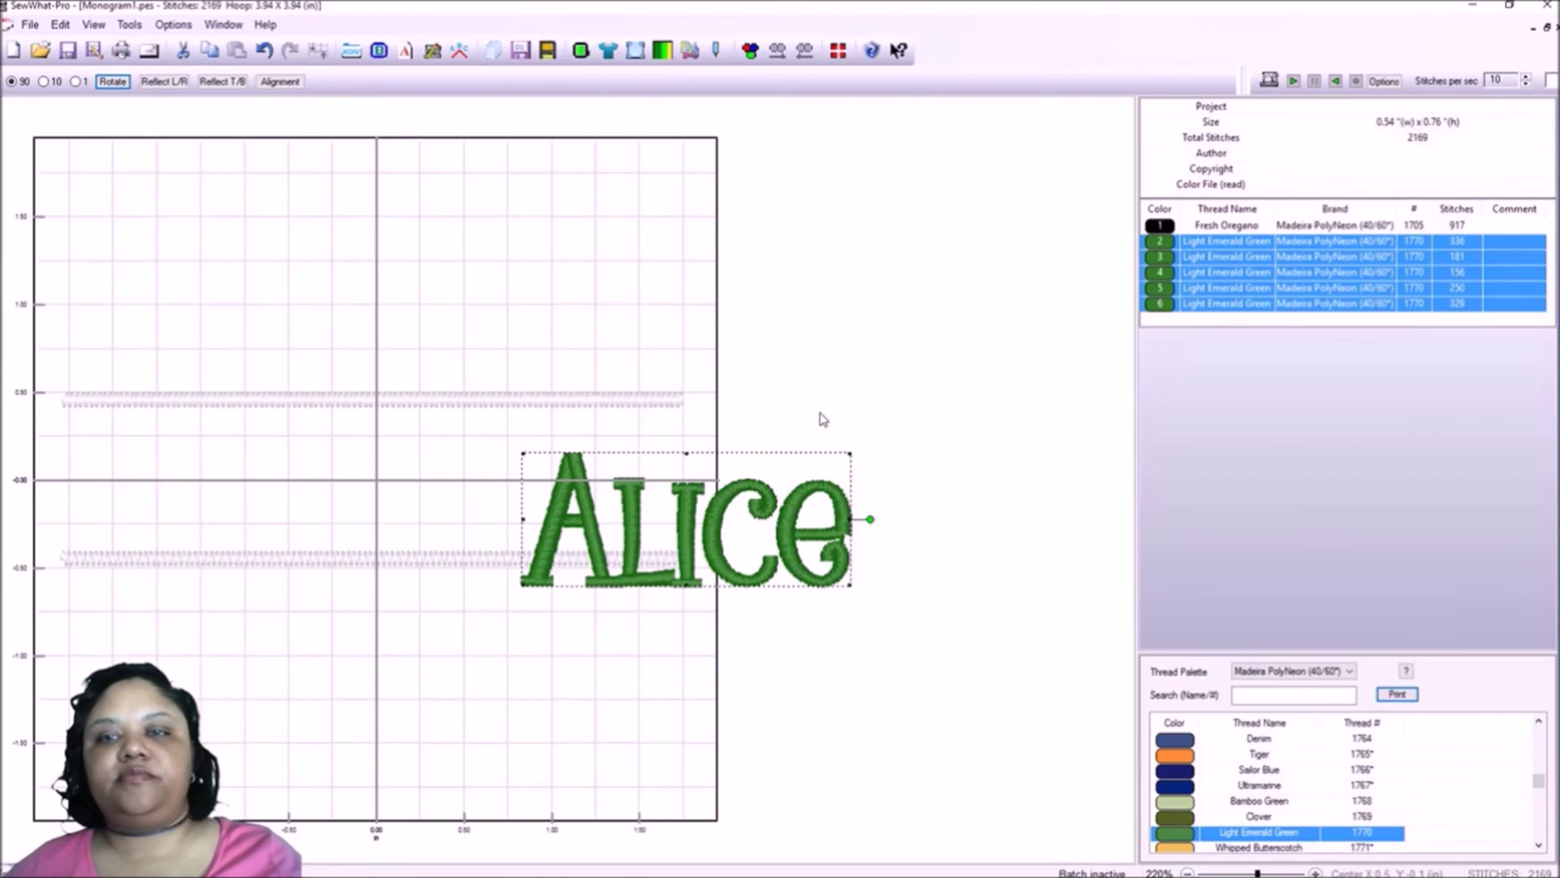
{"action": "left_click_drag", "start_coordinate": [672, 530], "coordinate": [364, 493]}
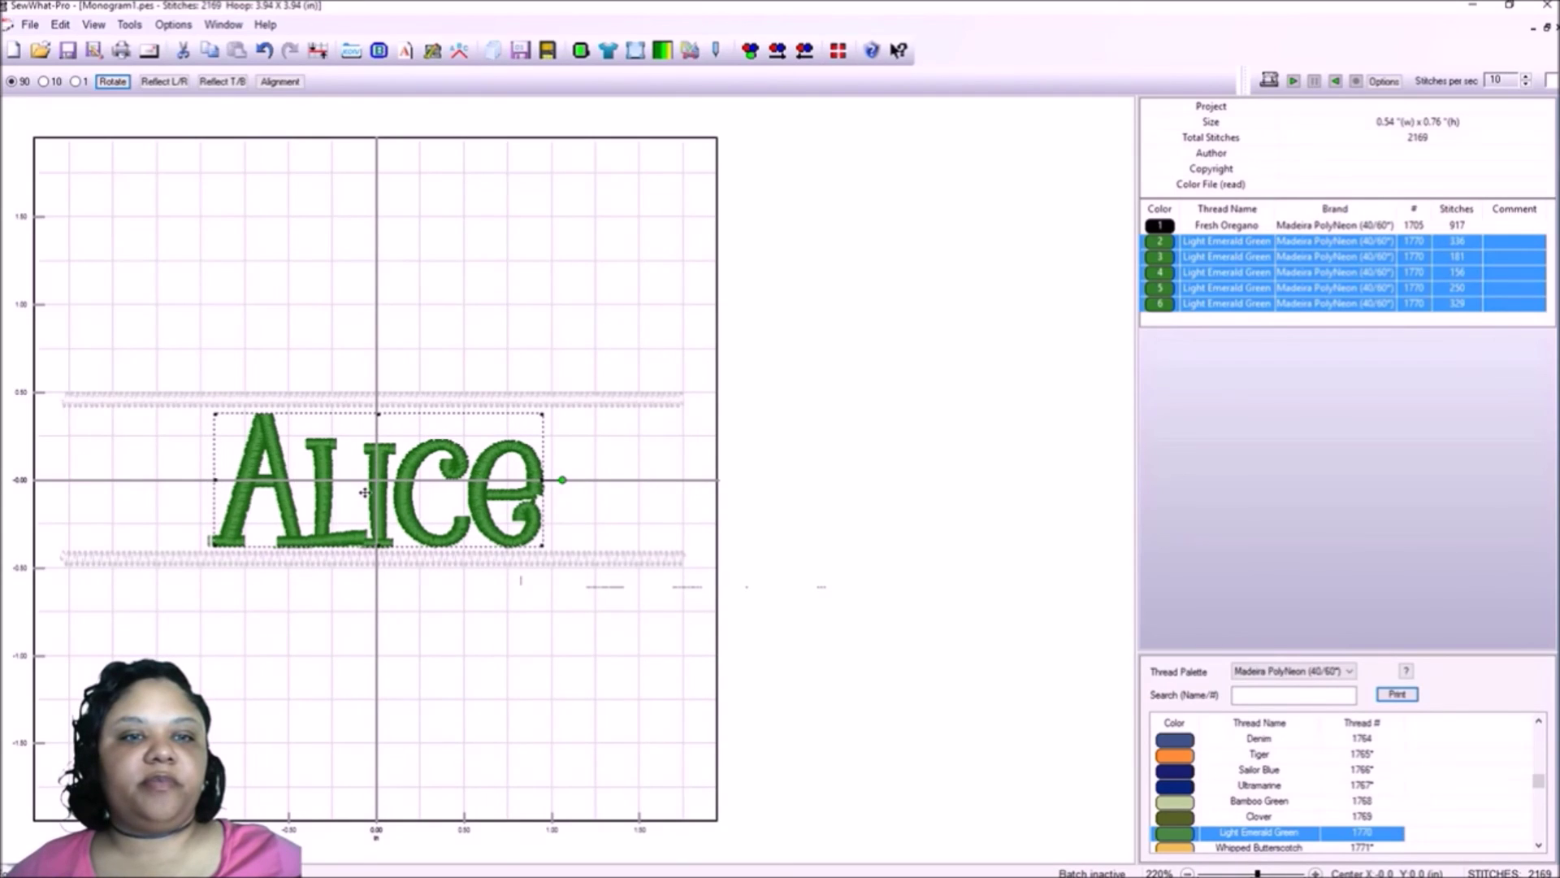
{"action": "left_click", "coordinate": [403, 660]}
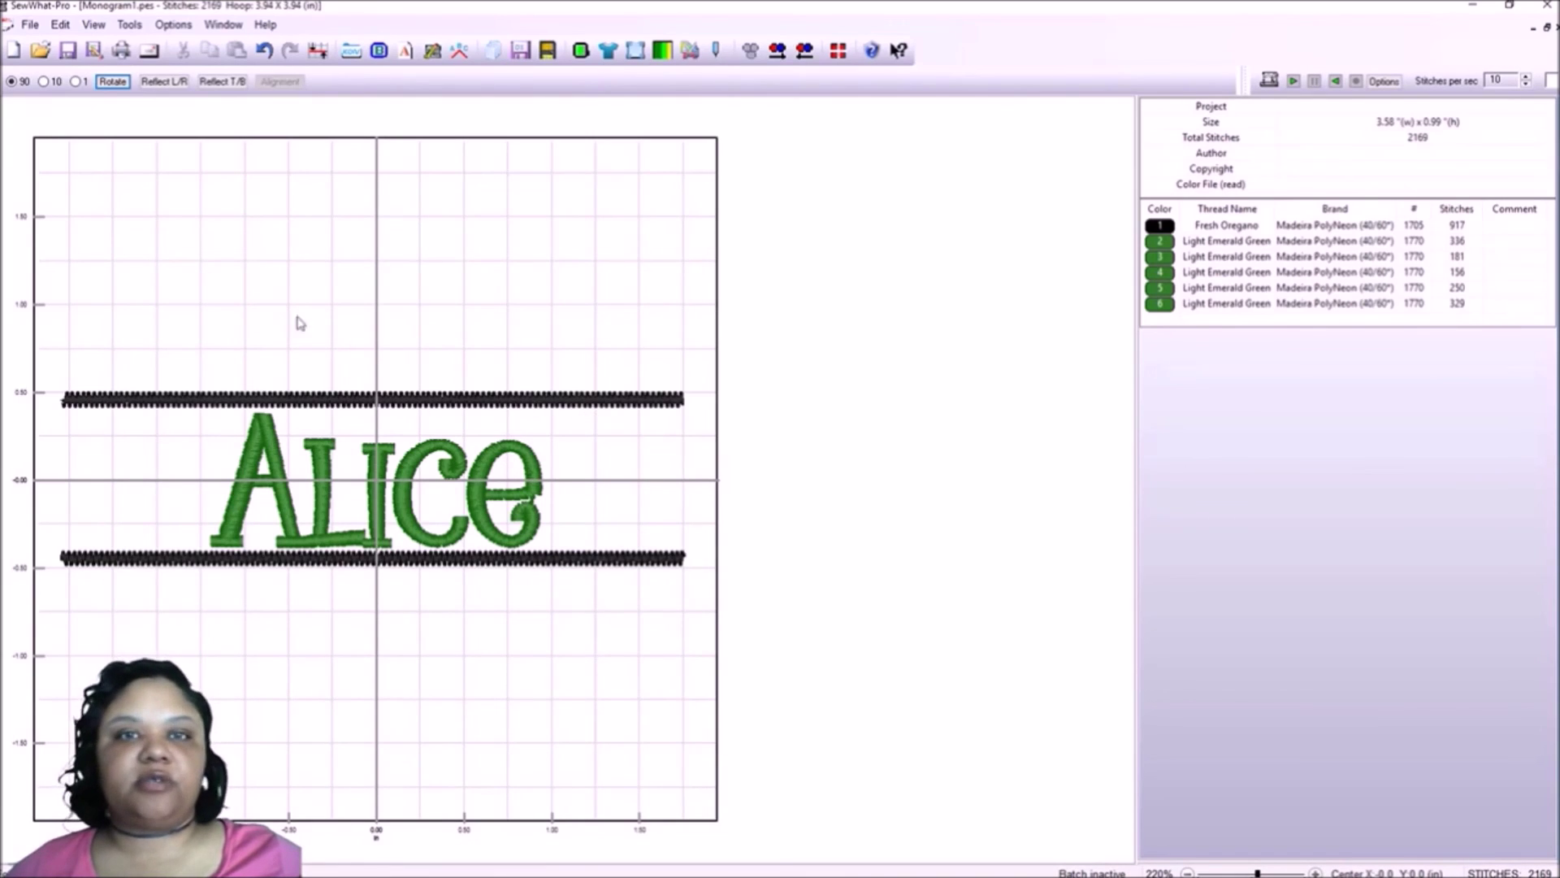
Cut away the left ends of both black bars, leaving a 2.89 x 0.99 in design.
{"action": "left_click", "coordinate": [690, 52]}
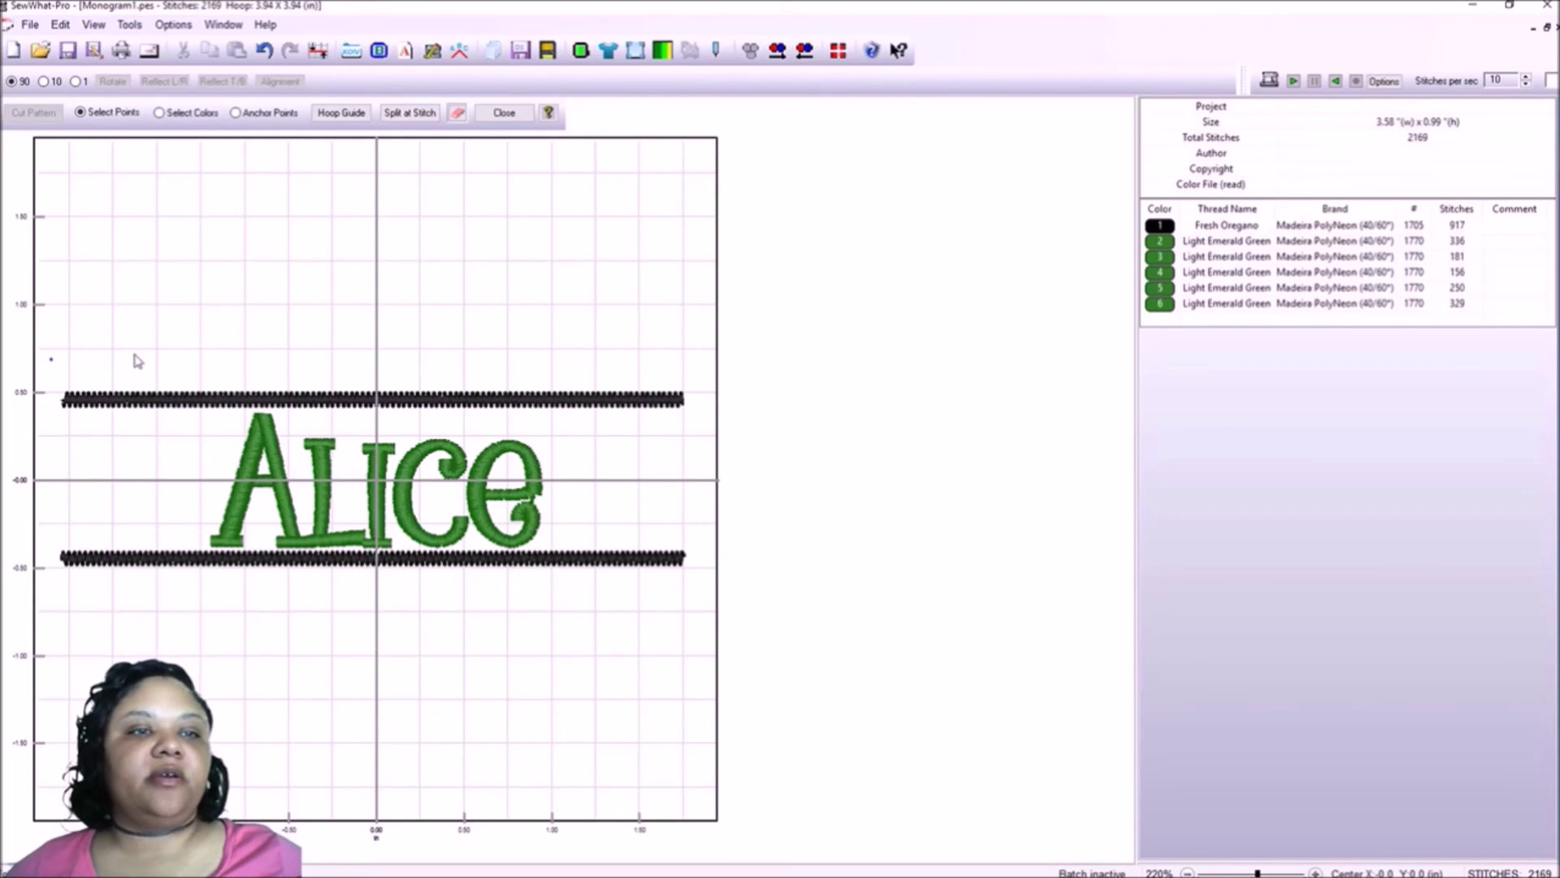
{"action": "left_click", "coordinate": [185, 358]}
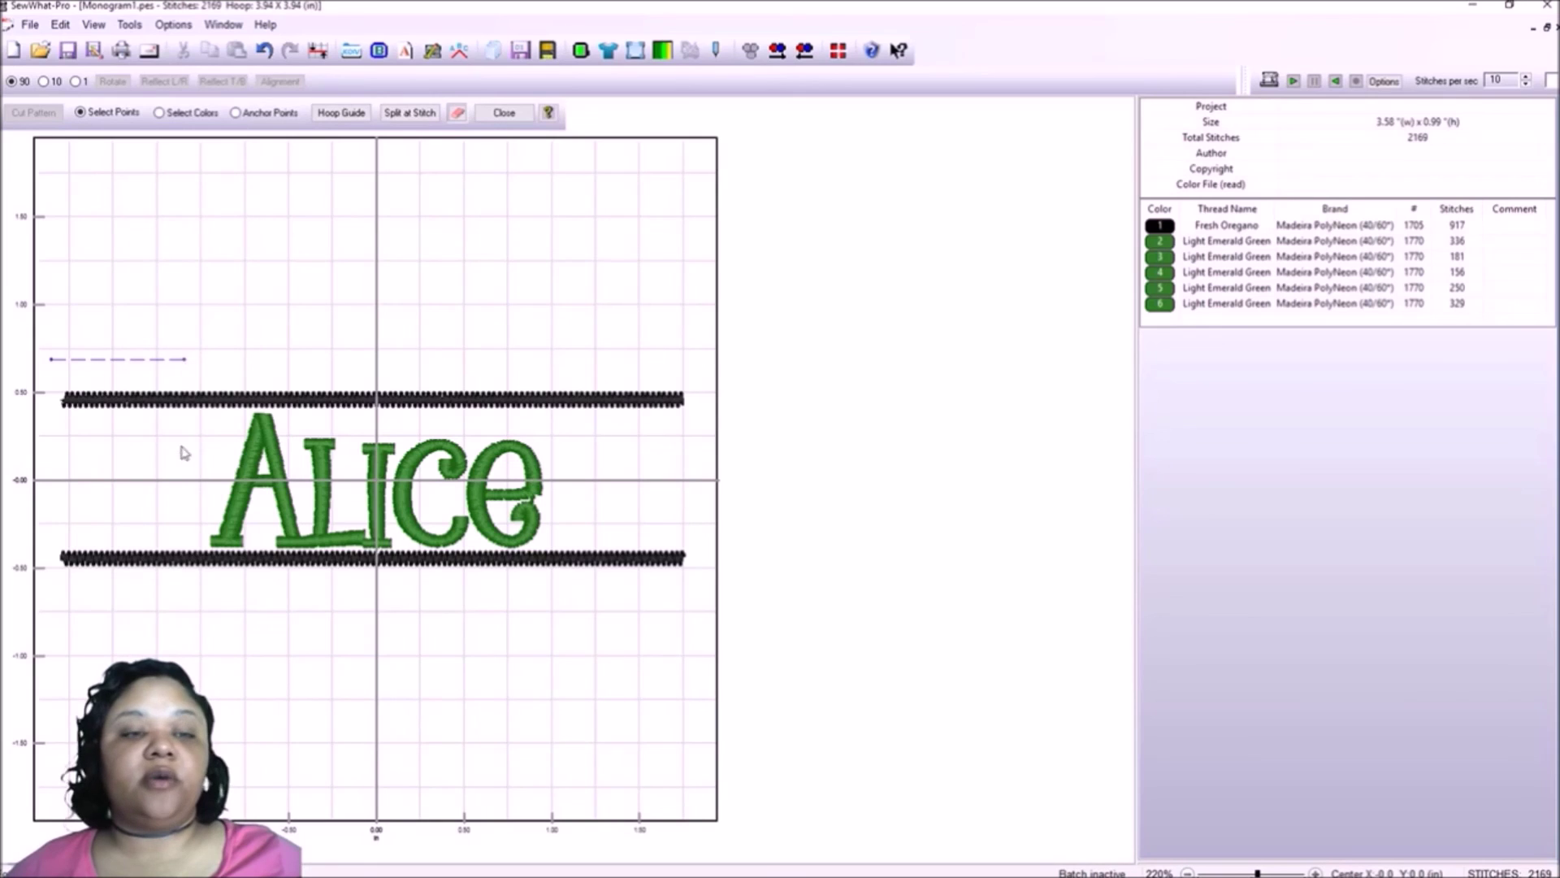
{"action": "left_click", "coordinate": [182, 586]}
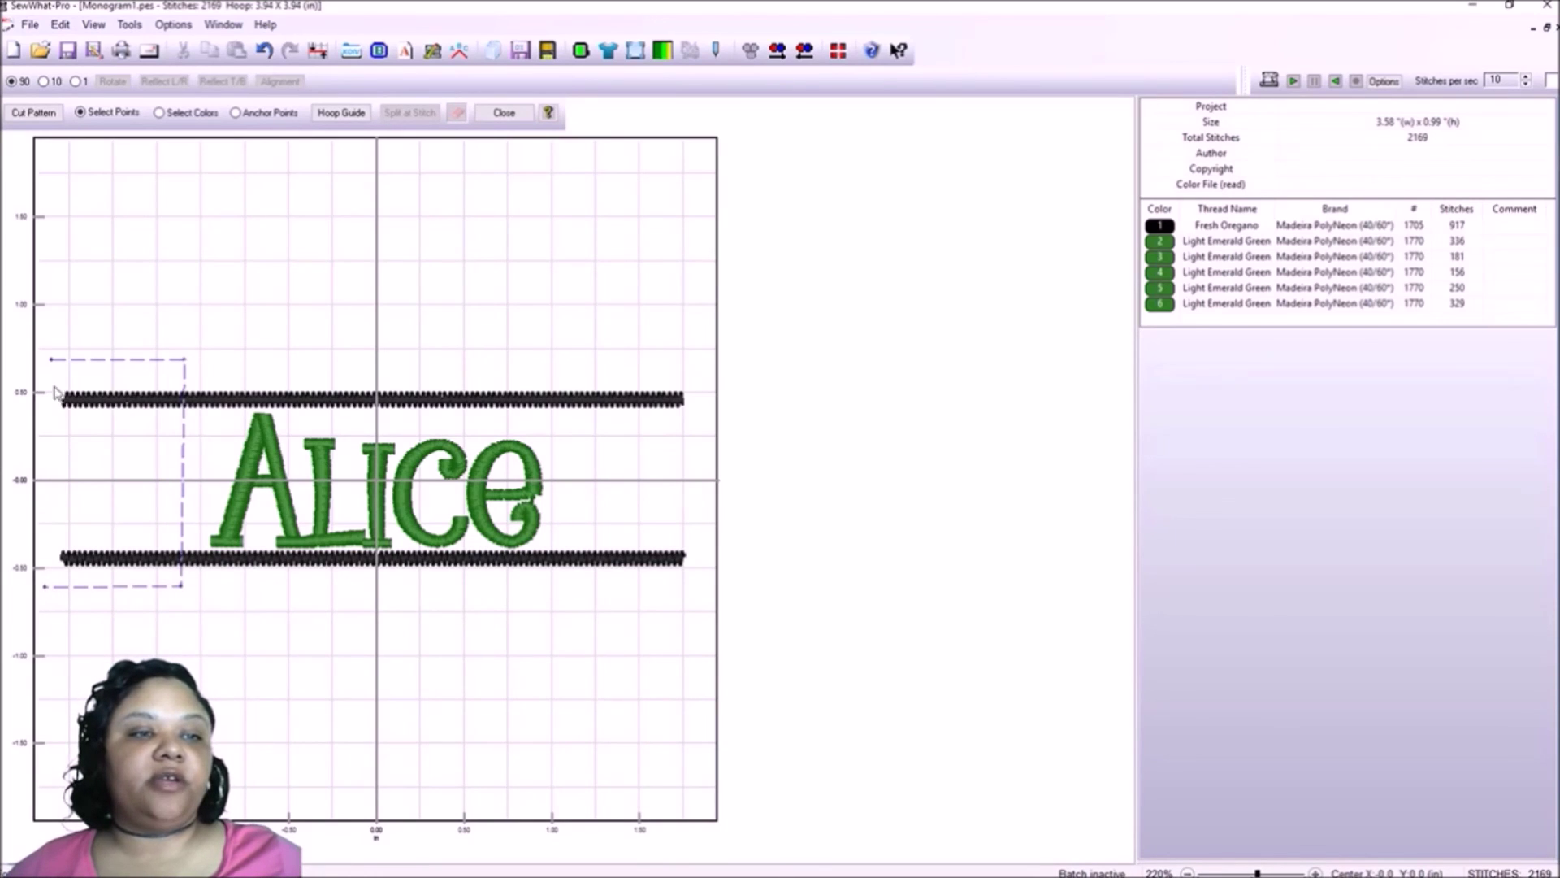
{"action": "left_click", "coordinate": [52, 361]}
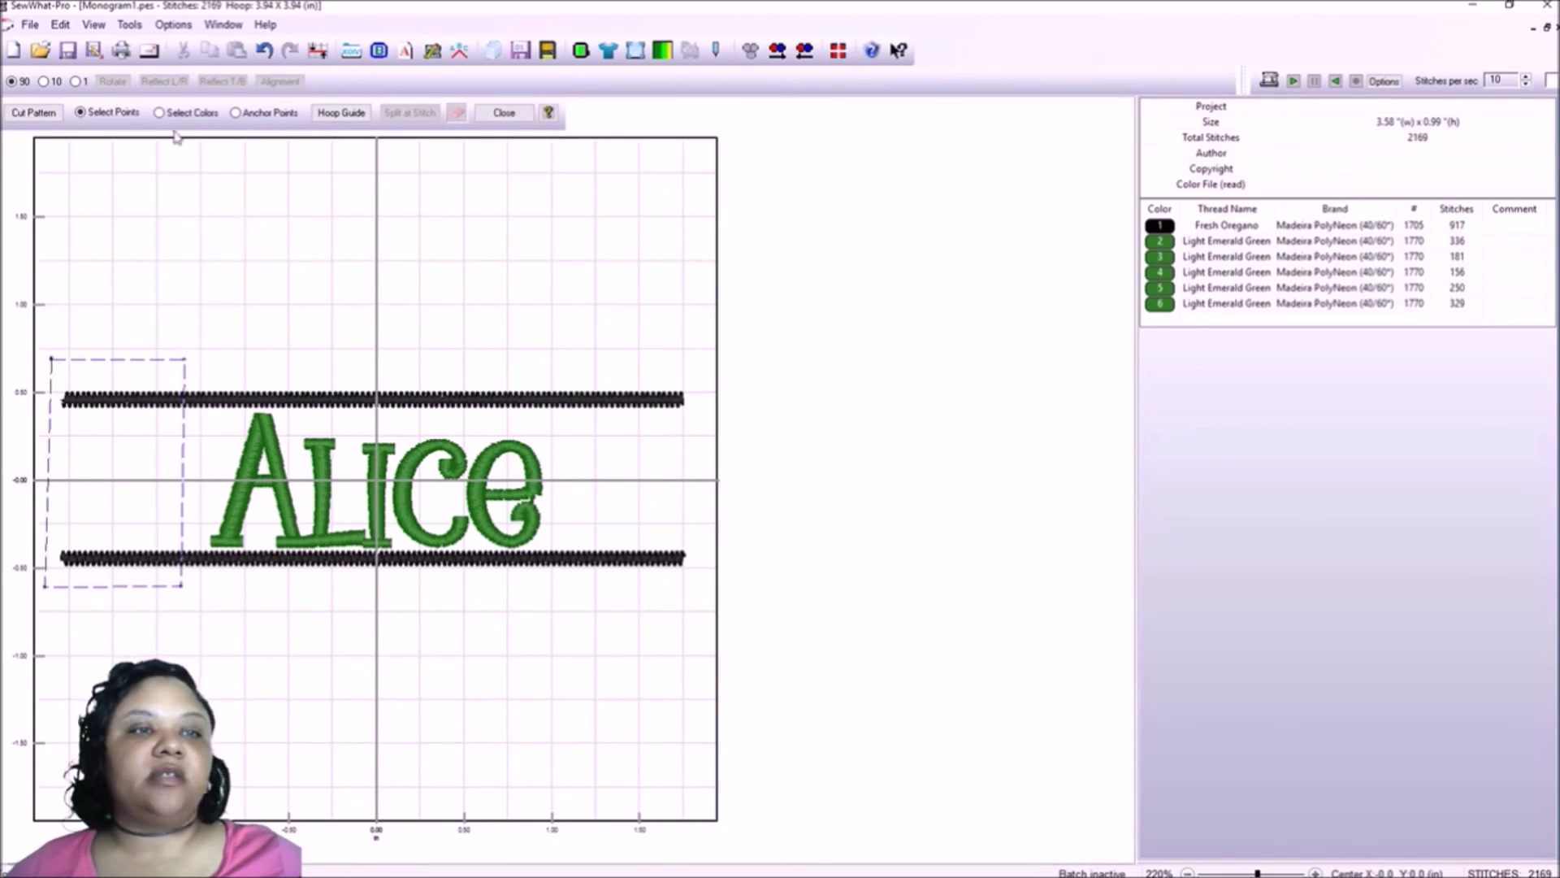
{"action": "left_click", "coordinate": [37, 116]}
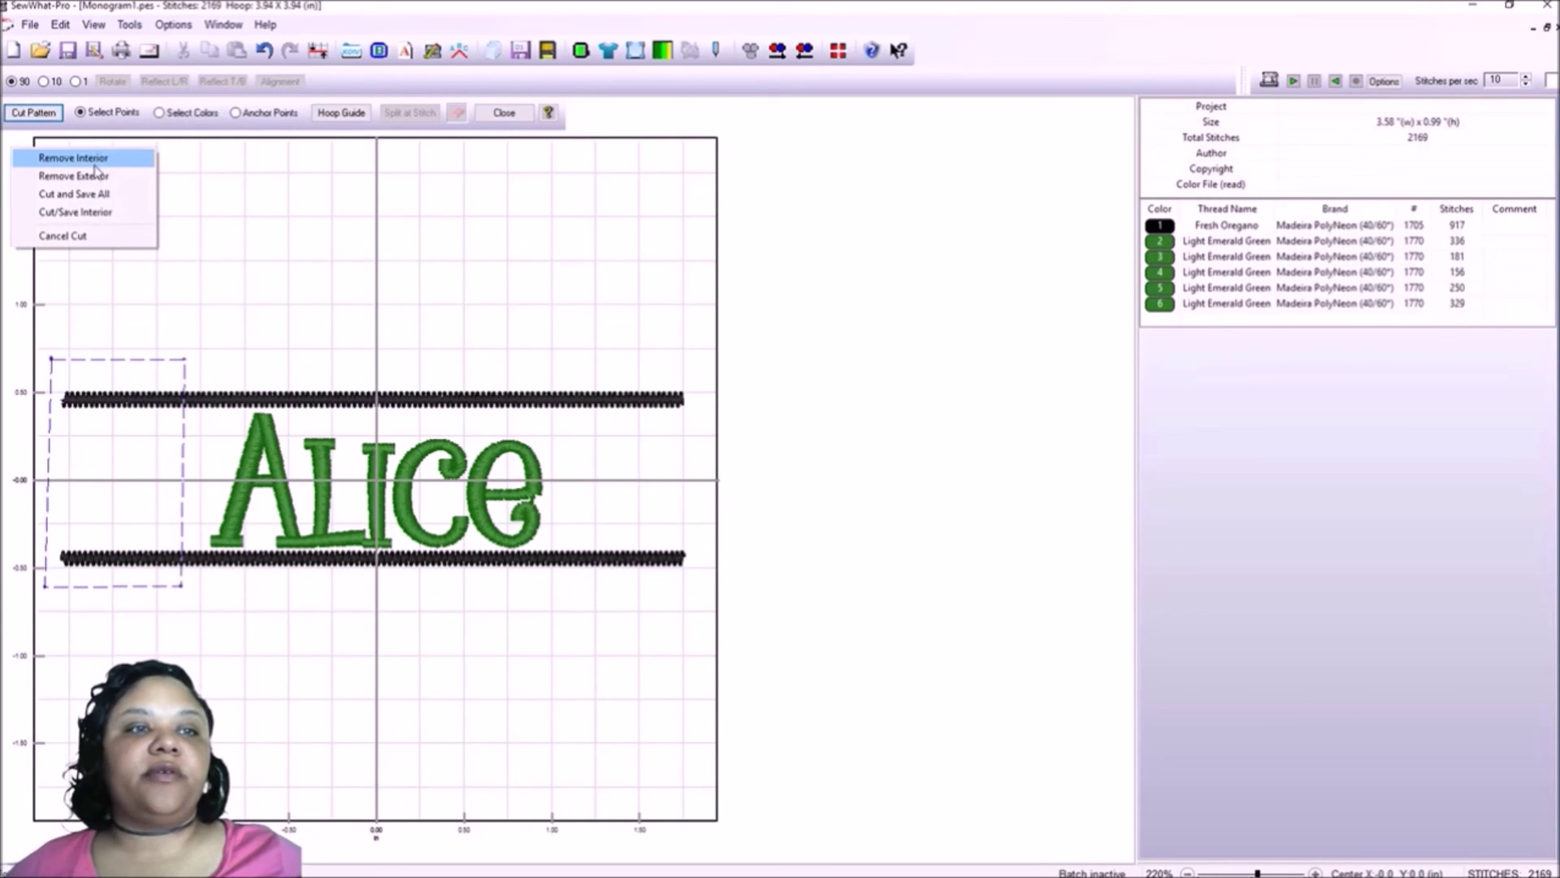
{"action": "left_click", "coordinate": [96, 162]}
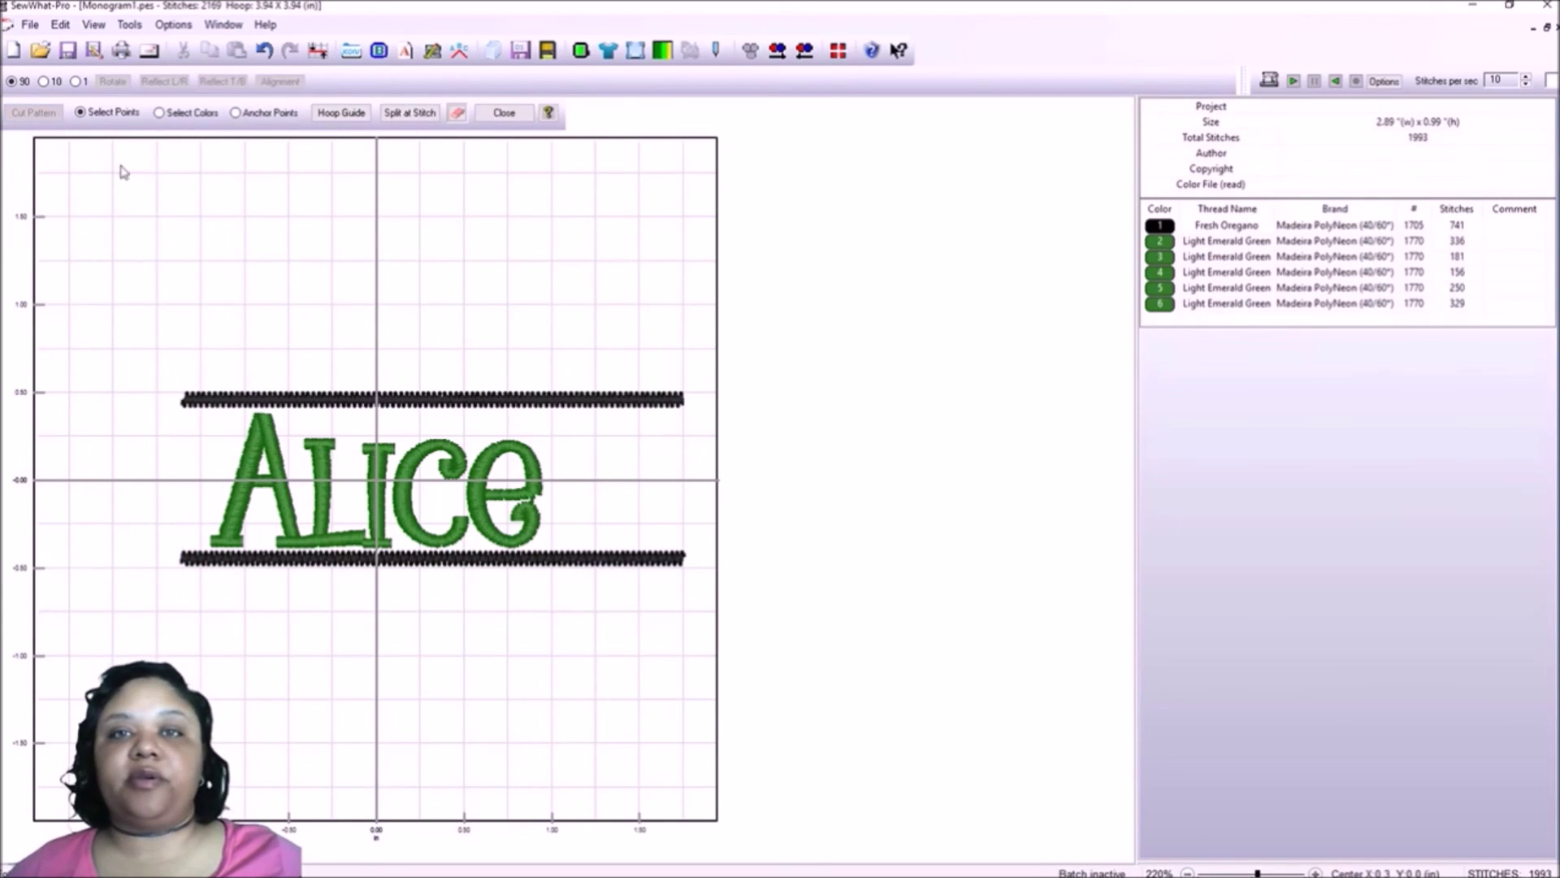
Erase the right ends of both black bars, leaving 1813 stitches at 2.19 x 0.99 in.
{"action": "left_click", "coordinate": [460, 116]}
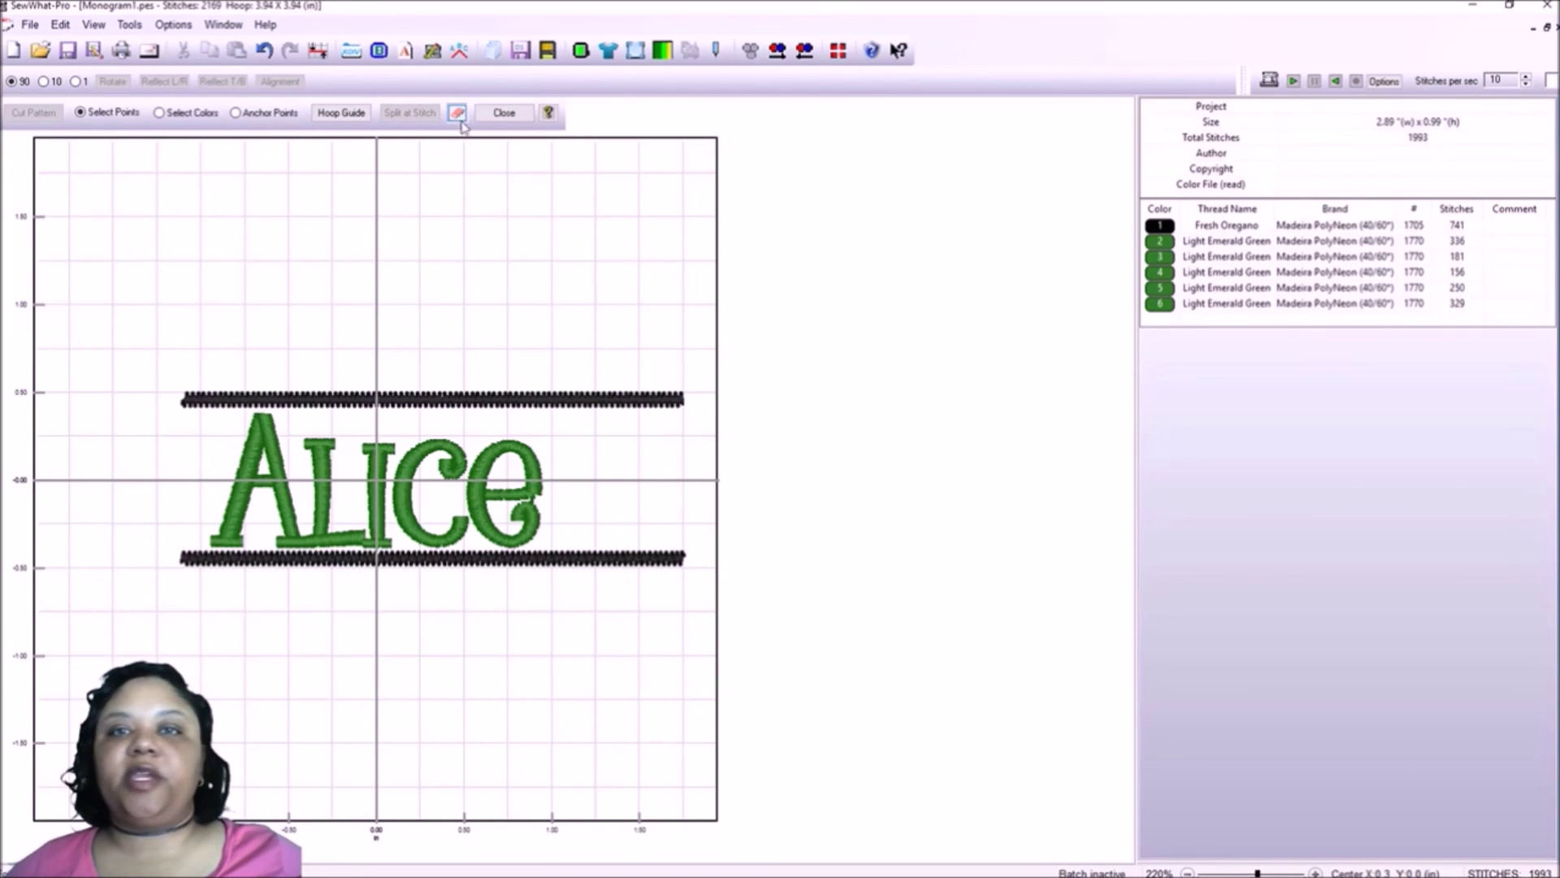
{"action": "mouse_move", "coordinate": [566, 398]}
{"action": "left_mouse_down"}
{"action": "mouse_move", "coordinate": [597, 410]}
{"action": "mouse_move", "coordinate": [605, 394]}
{"action": "mouse_move", "coordinate": [620, 409]}
{"action": "mouse_move", "coordinate": [627, 387]}
{"action": "mouse_move", "coordinate": [627, 408]}
{"action": "mouse_move", "coordinate": [656, 410]}
{"action": "mouse_move", "coordinate": [676, 387]}
{"action": "mouse_move", "coordinate": [660, 419]}
{"action": "left_mouse_up"}
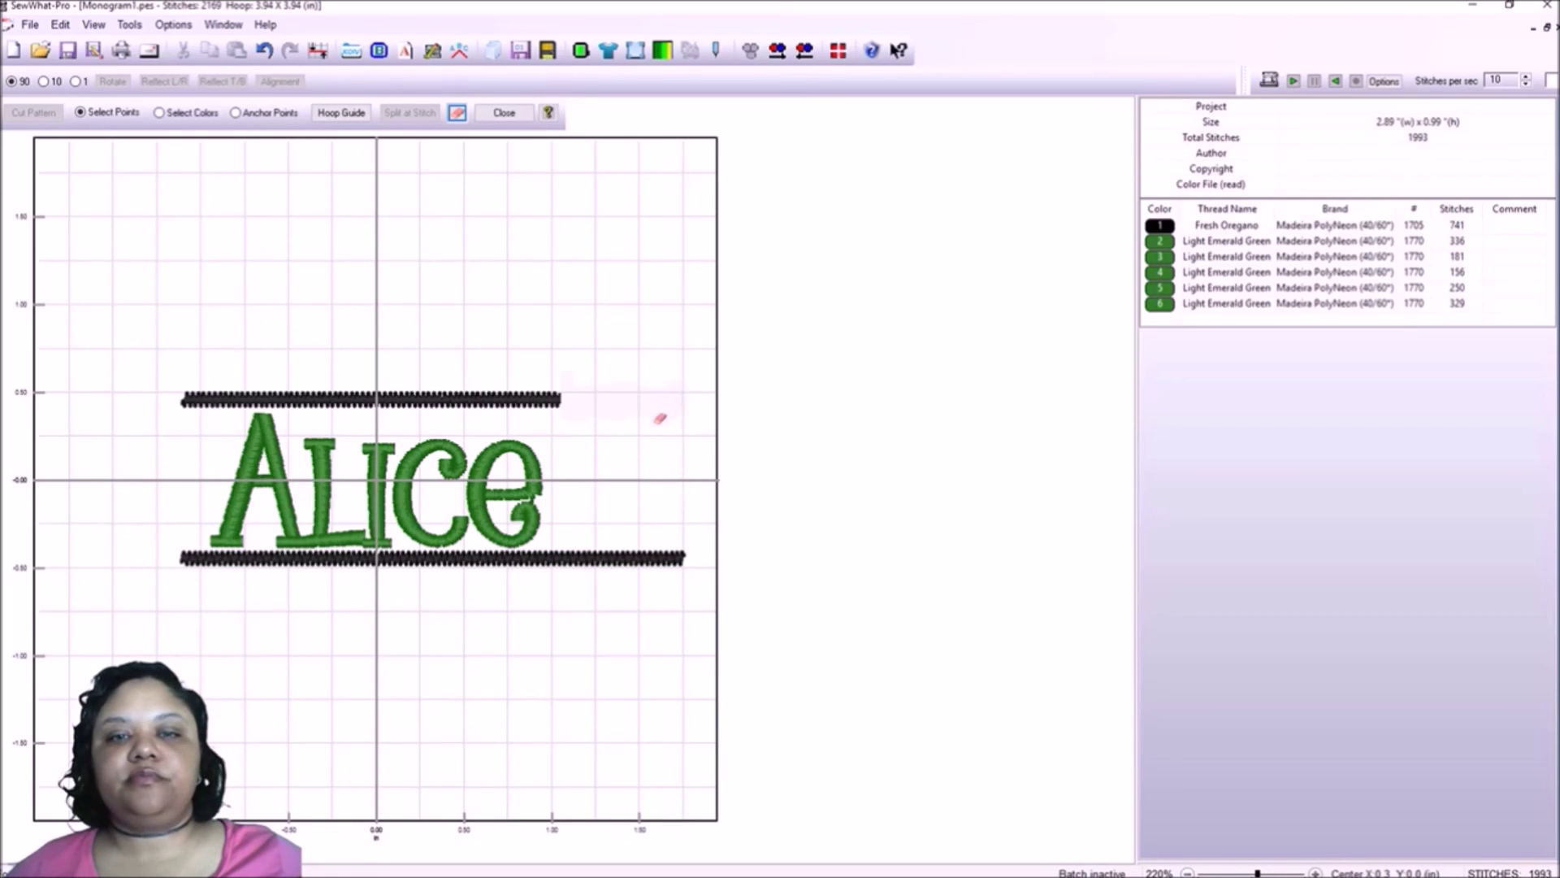
{"action": "mouse_move", "coordinate": [571, 558]}
{"action": "left_mouse_down"}
{"action": "mouse_move", "coordinate": [621, 567]}
{"action": "mouse_move", "coordinate": [636, 551]}
{"action": "mouse_move", "coordinate": [631, 571]}
{"action": "mouse_move", "coordinate": [679, 557]}
{"action": "mouse_move", "coordinate": [667, 551]}
{"action": "left_mouse_up"}
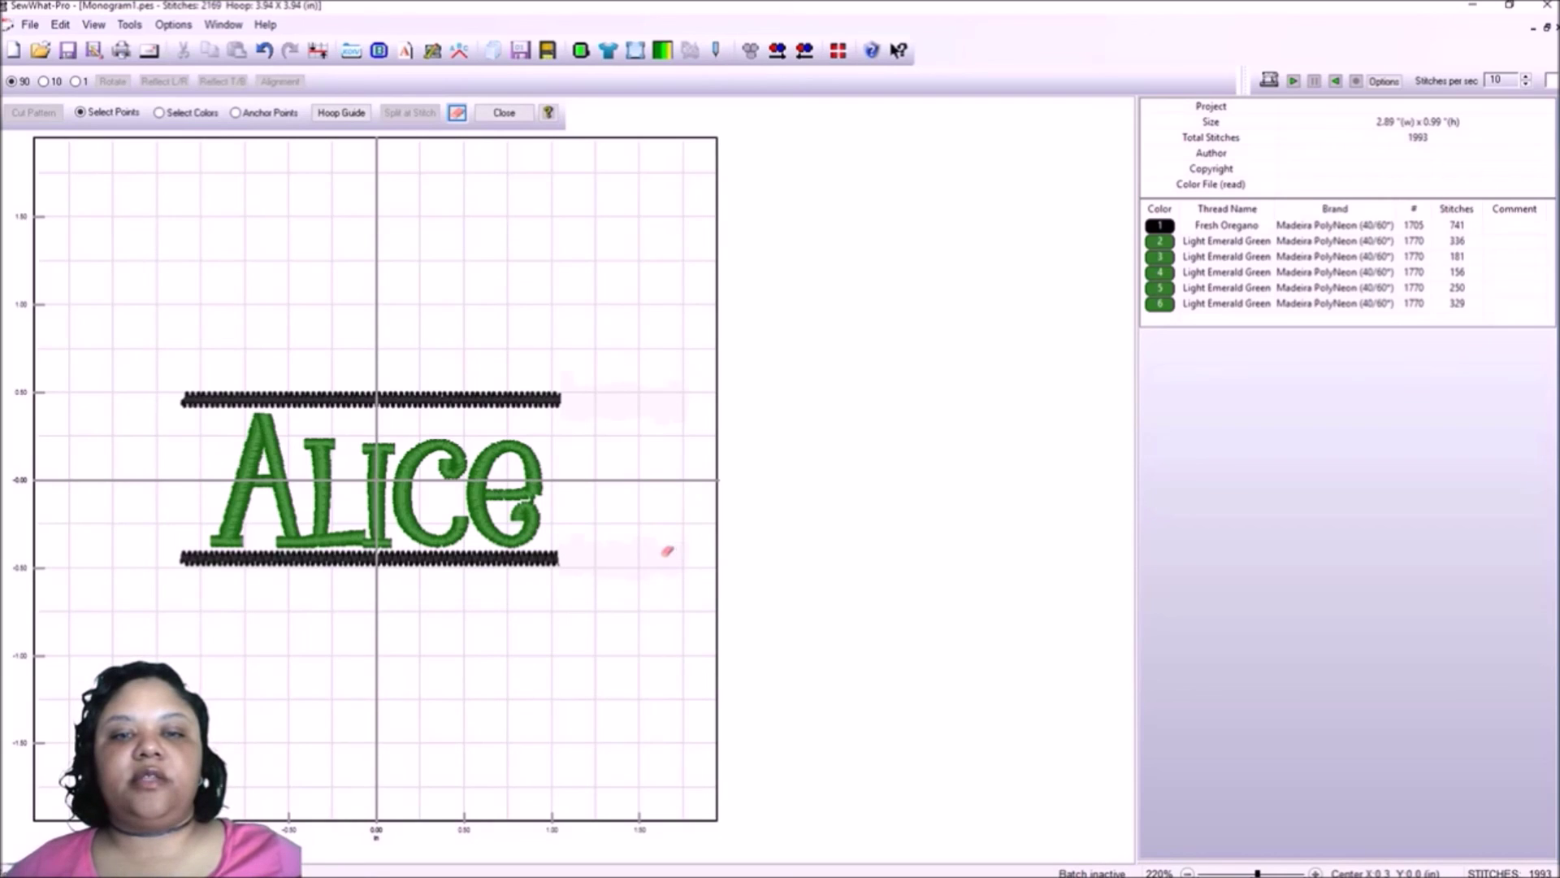
{"action": "left_click", "coordinate": [504, 112]}
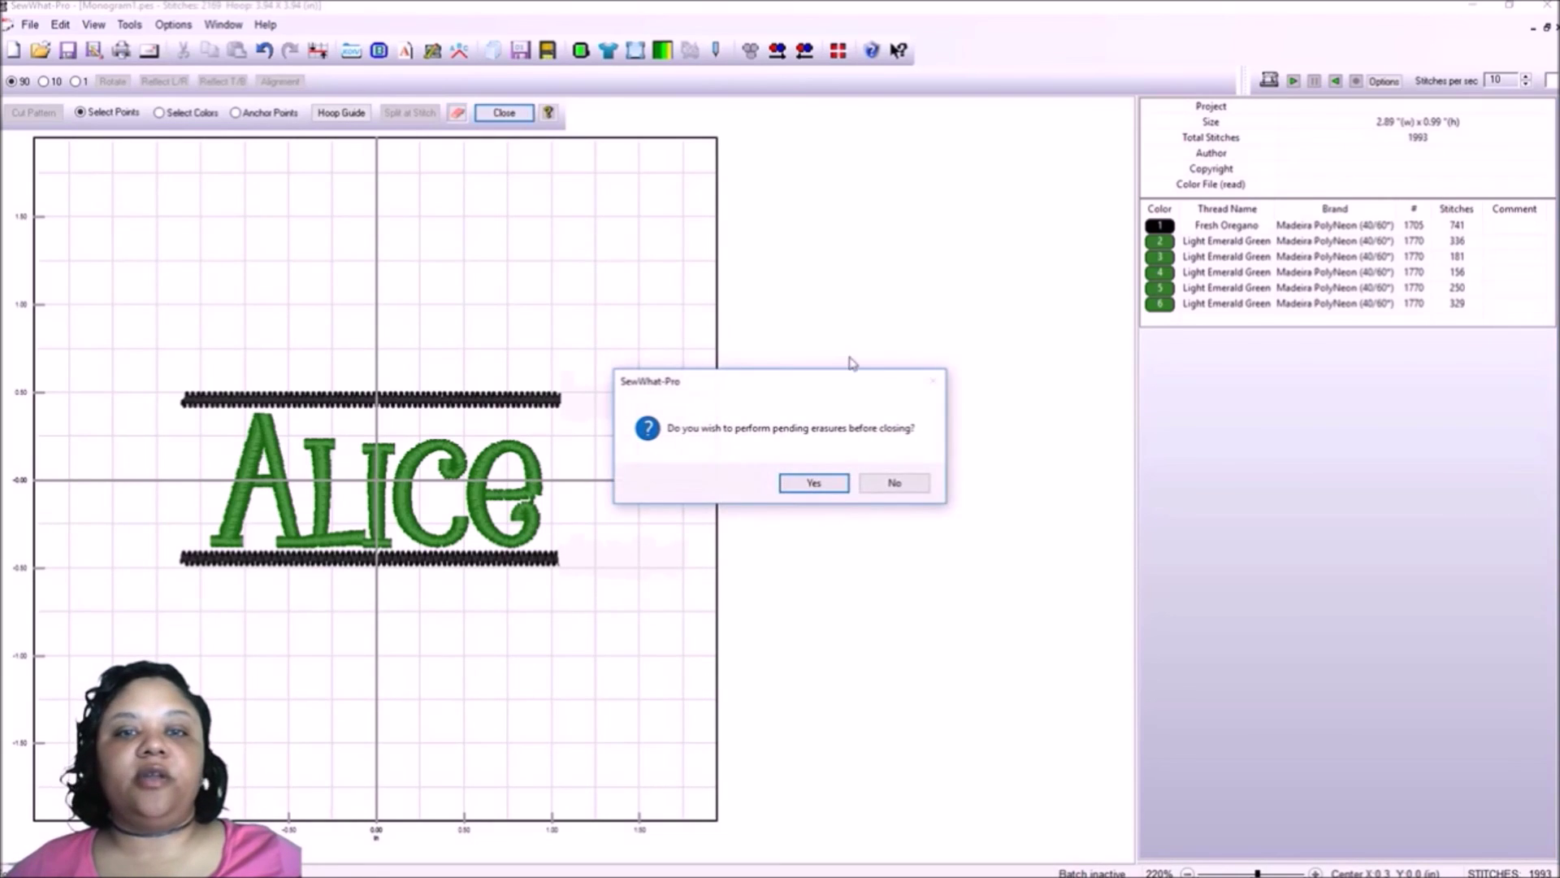
{"action": "left_click", "coordinate": [837, 488]}
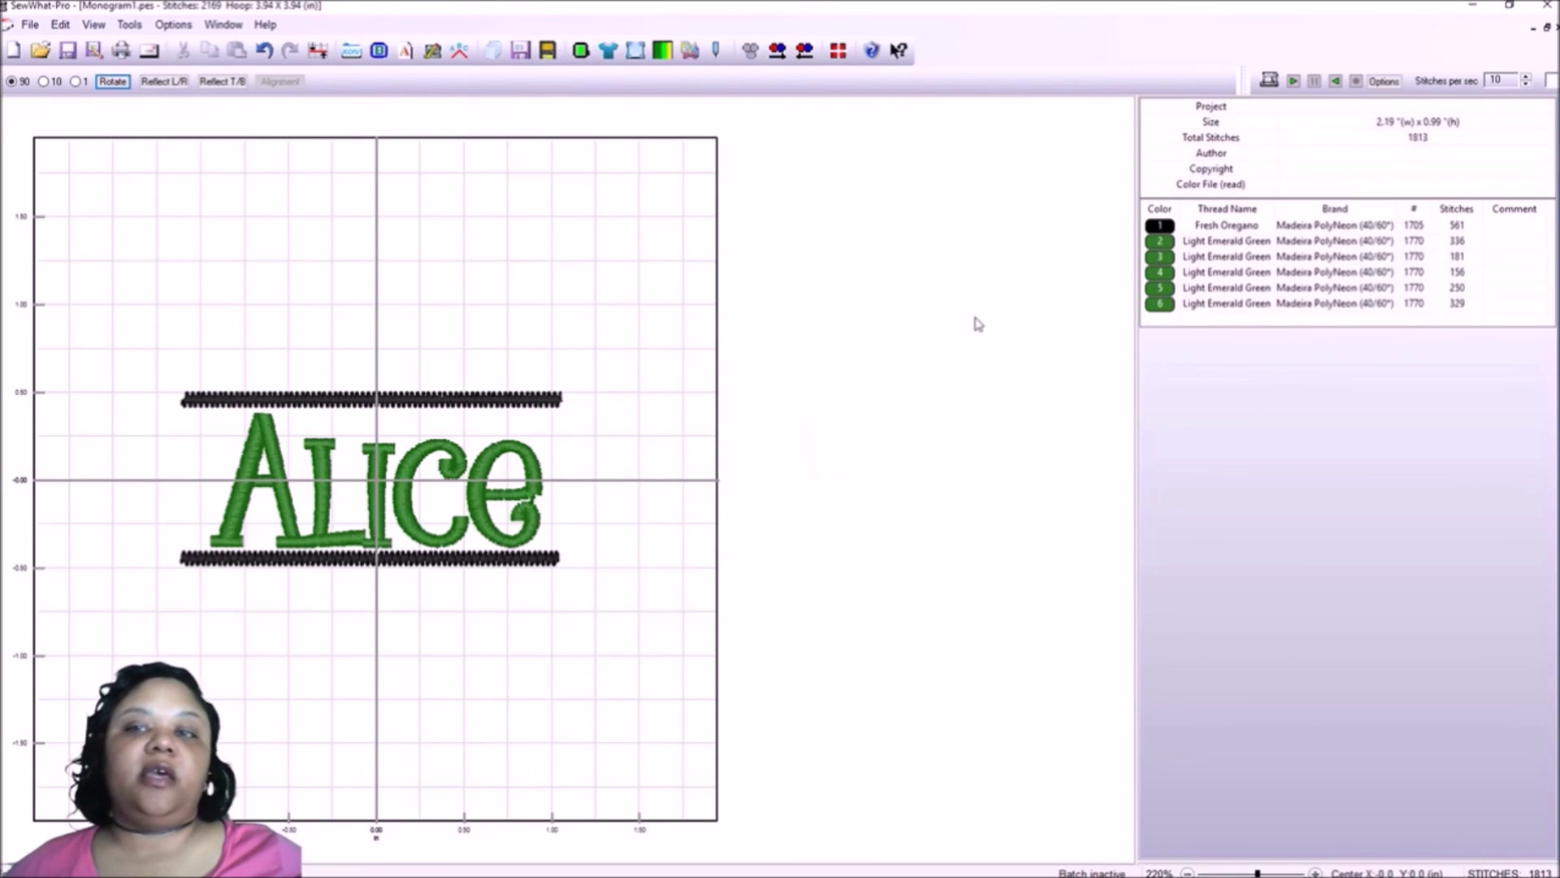